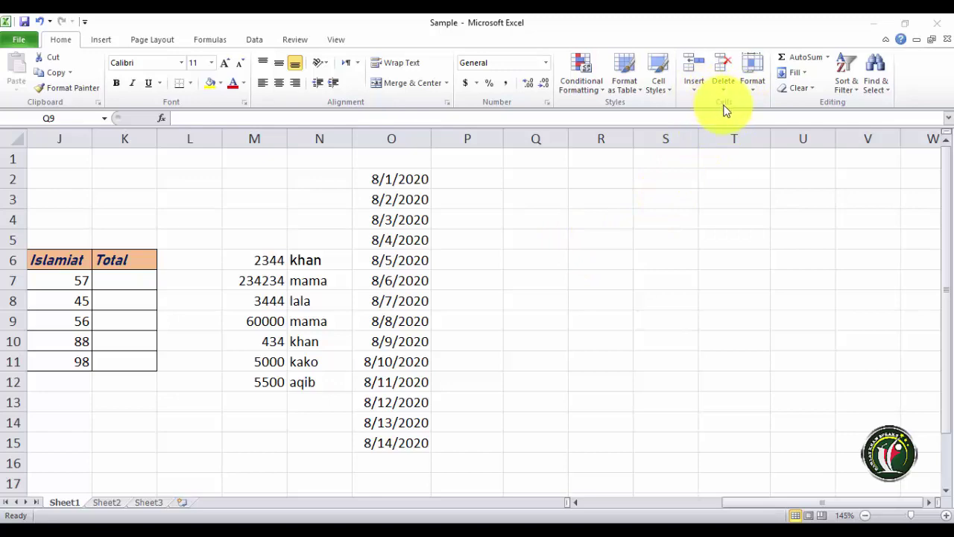
- Review the Insert, Delete and Format menus and the workbook protection choices in File Info
{"action": "left_click", "coordinate": [695, 87]}
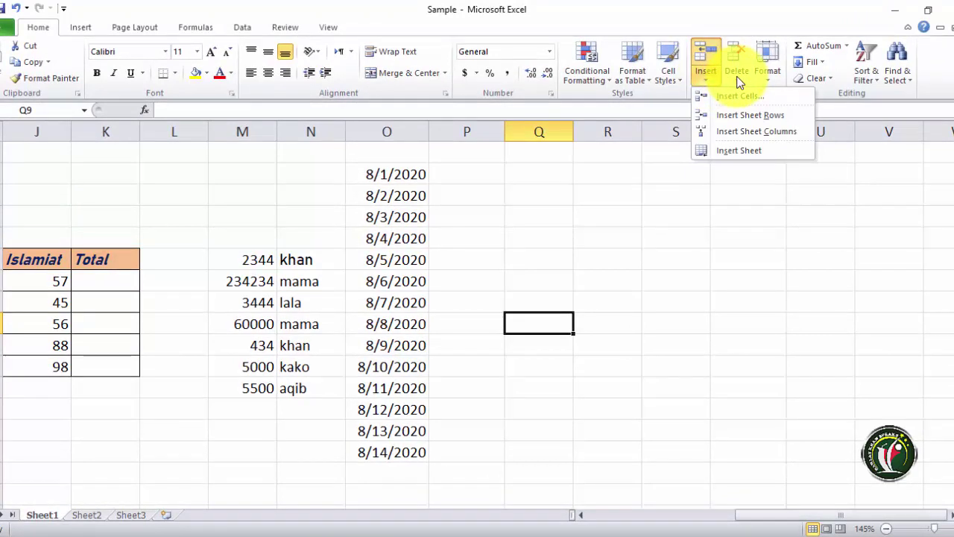
{"action": "left_click", "coordinate": [740, 80]}
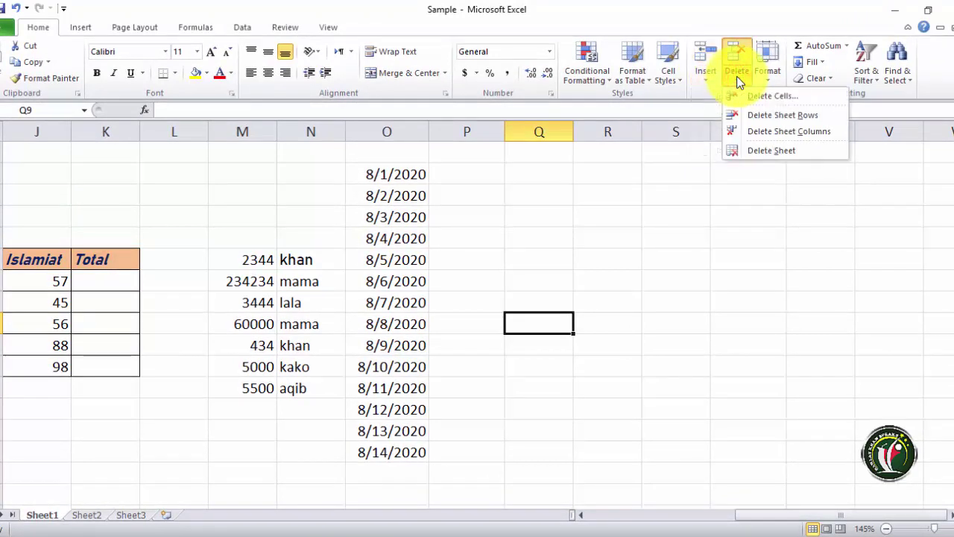
{"action": "left_click", "coordinate": [767, 82]}
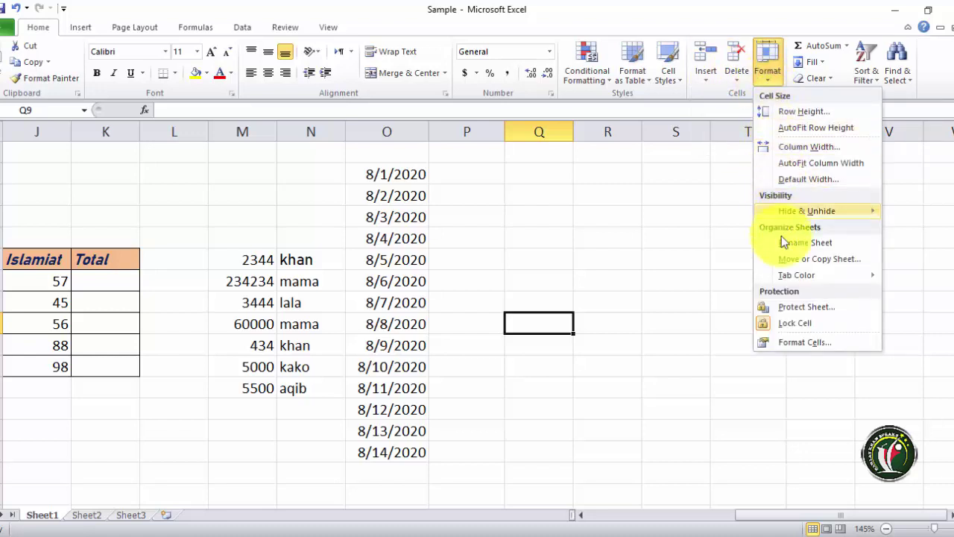
{"action": "mouse_move", "coordinate": [810, 276]}
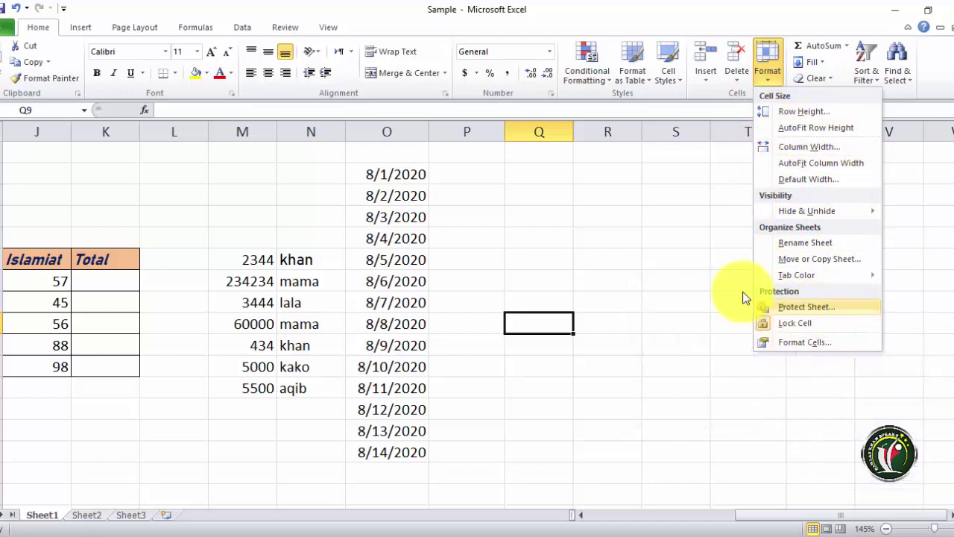
{"action": "left_click", "coordinate": [4, 28]}
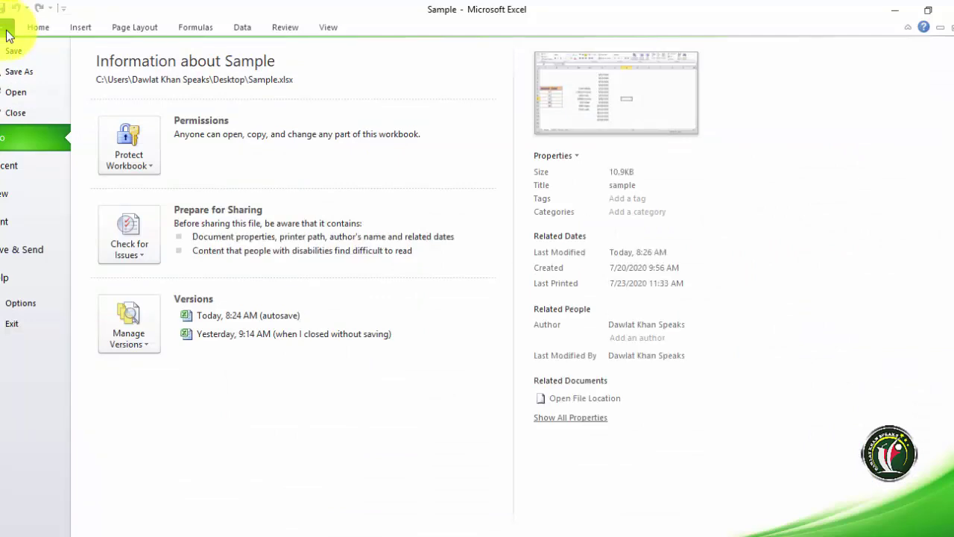
{"action": "left_click", "coordinate": [137, 167]}
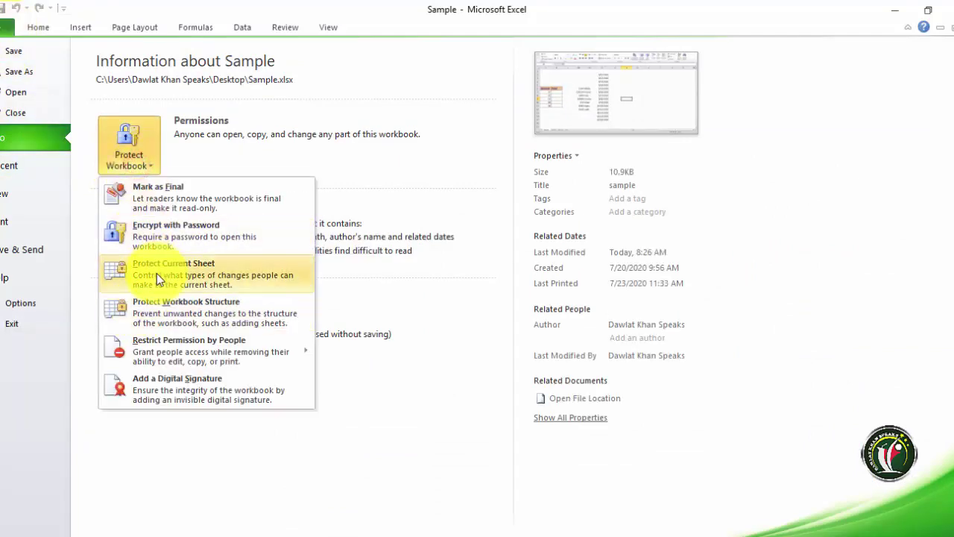
{"action": "left_click", "coordinate": [38, 29]}
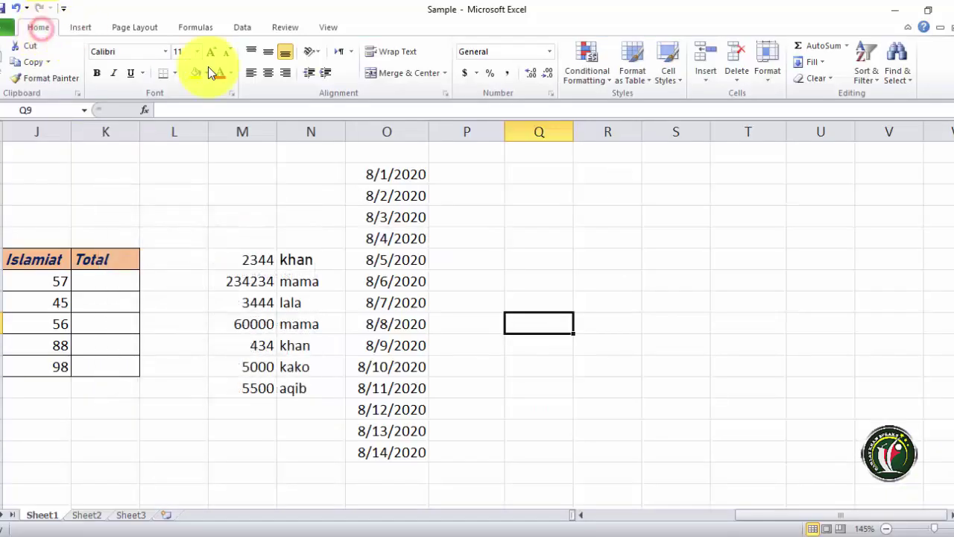
{"action": "left_click", "coordinate": [772, 82]}
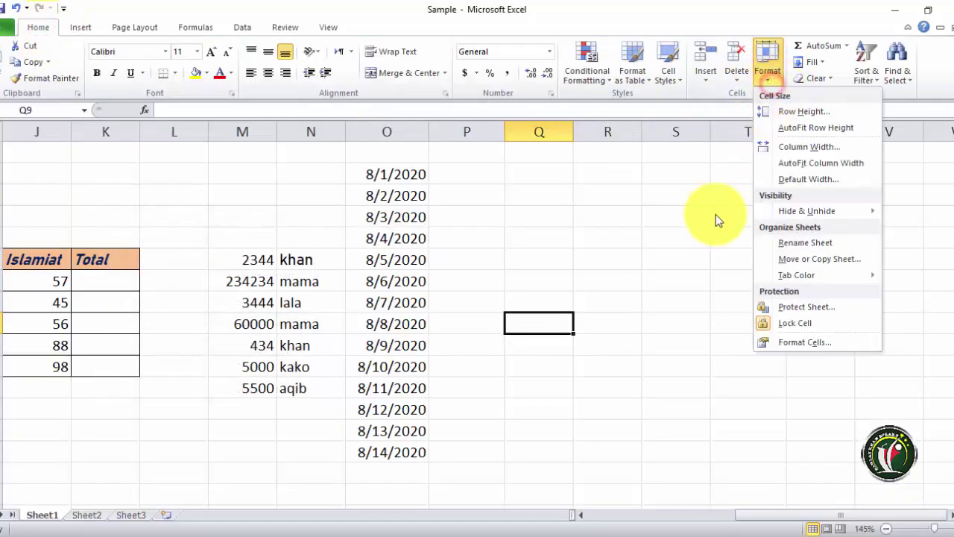
{"action": "left_click", "coordinate": [475, 352]}
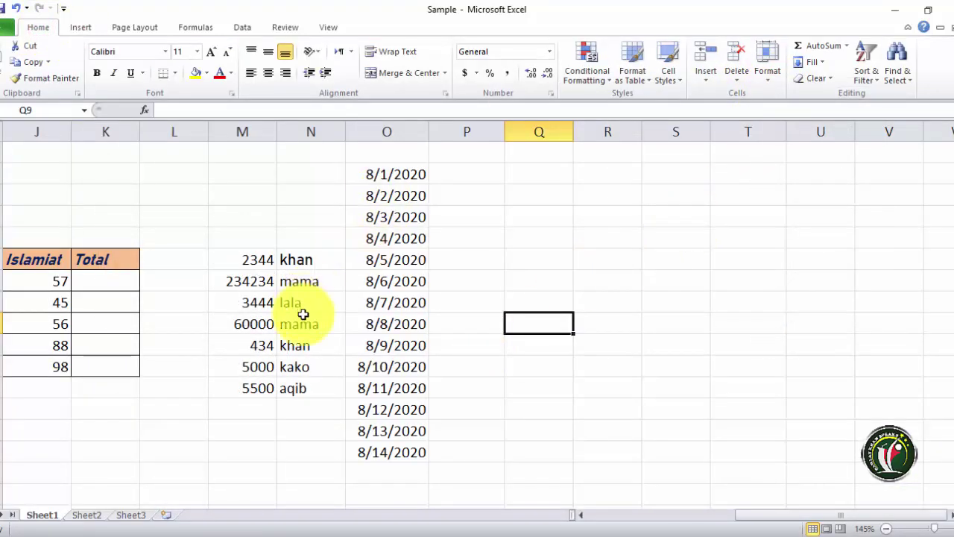
- Protect Sheet1 without a password, disallowing Delete columns and Delete rows
{"action": "left_click", "coordinate": [580, 514]}
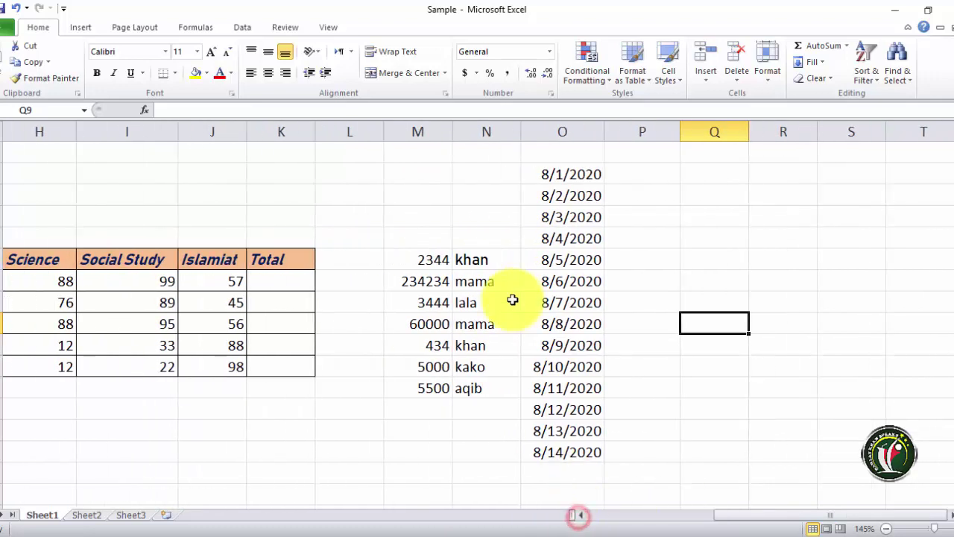
{"action": "left_click", "coordinate": [479, 260]}
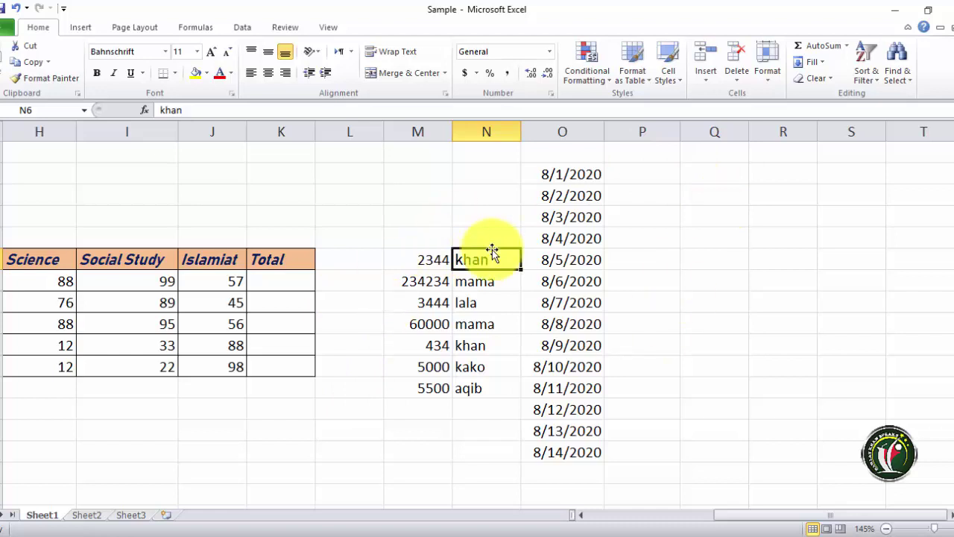
{"action": "left_click", "coordinate": [775, 85]}
{"action": "left_click", "coordinate": [808, 307]}
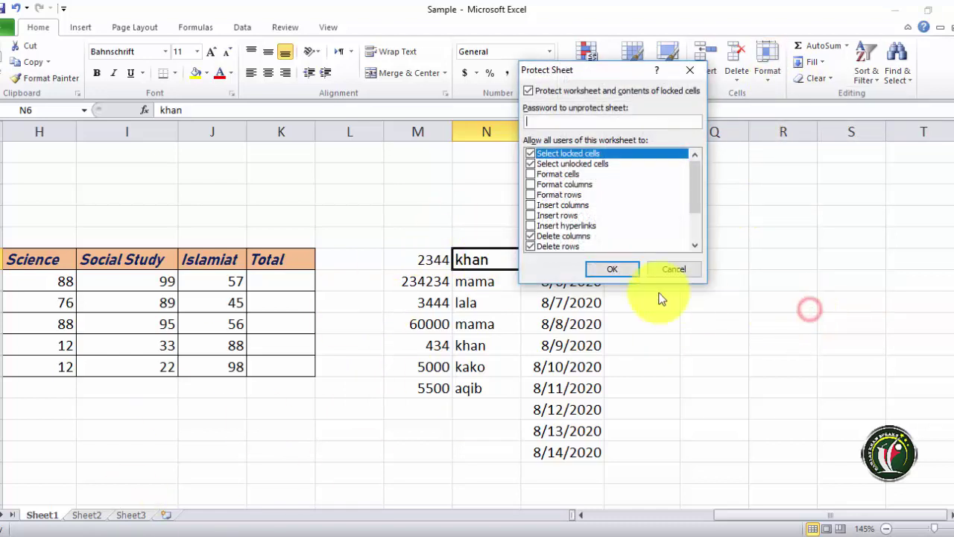
{"action": "left_click", "coordinate": [530, 236]}
{"action": "left_click", "coordinate": [531, 246]}
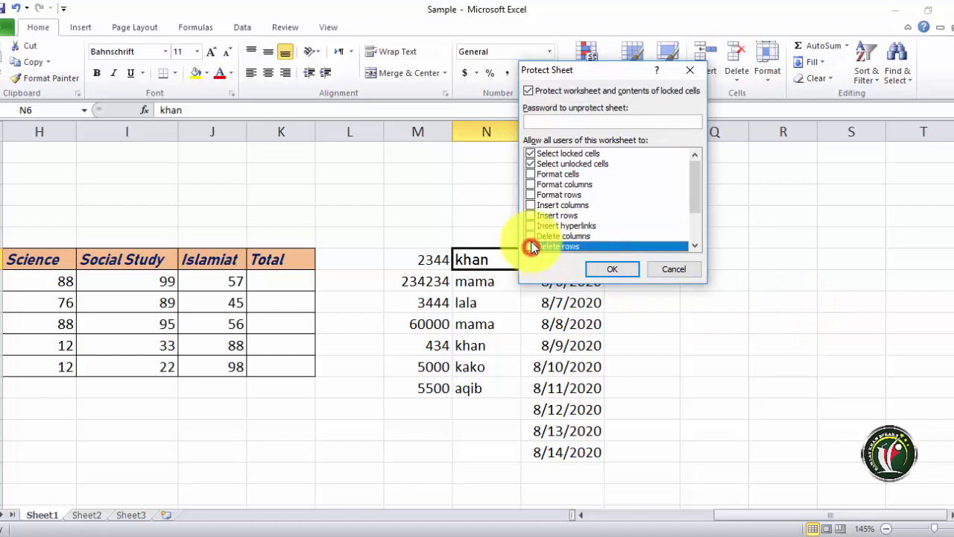
{"action": "left_click", "coordinate": [539, 123]}
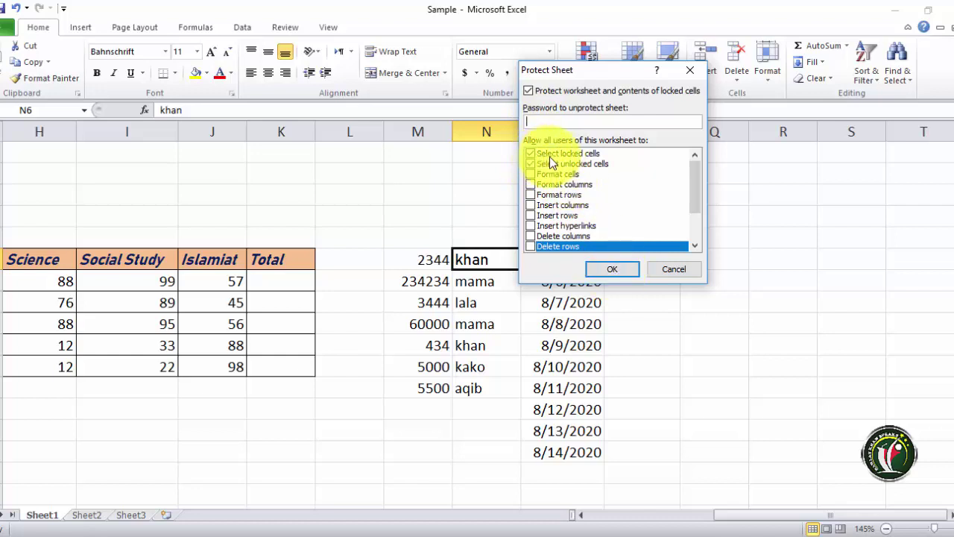
{"action": "left_click", "coordinate": [606, 270]}
{"action": "left_click", "coordinate": [426, 259]}
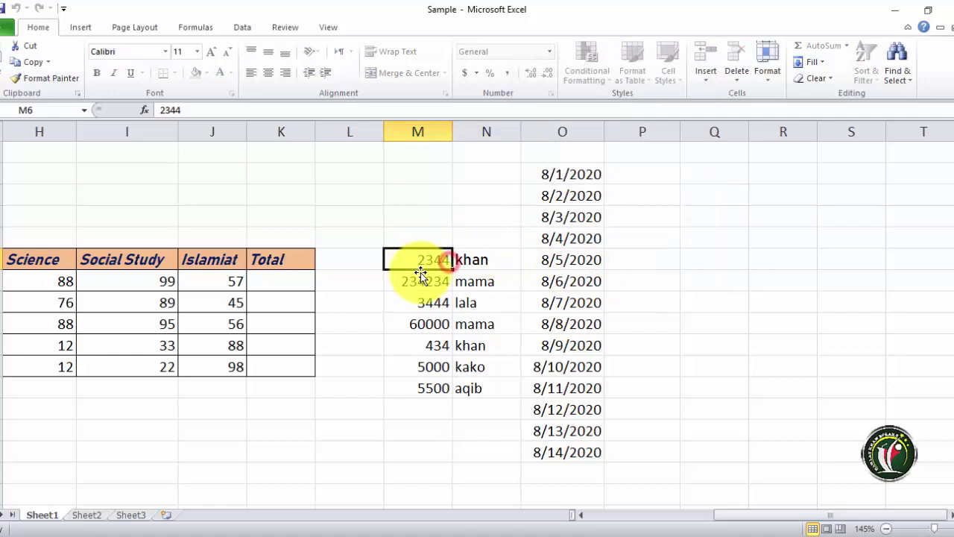
- Try editing a name cell and the 8/3/2020 date cell, dismissing each read-only warning
{"action": "left_click", "coordinate": [465, 277]}
{"action": "left_click", "coordinate": [490, 297]}
{"action": "double_click", "coordinate": [491, 295]}
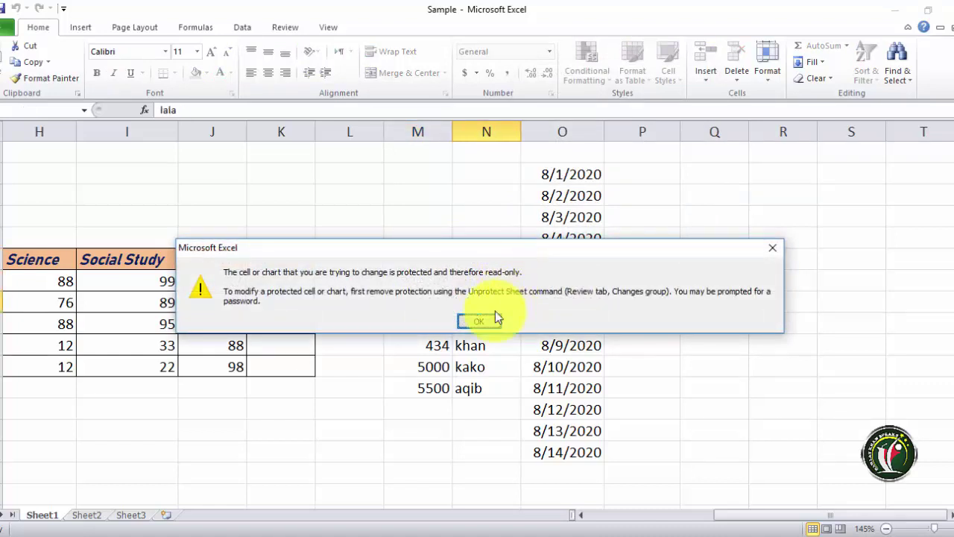
{"action": "left_click", "coordinate": [495, 310]}
{"action": "left_click", "coordinate": [569, 219]}
{"action": "double_click", "coordinate": [569, 219]}
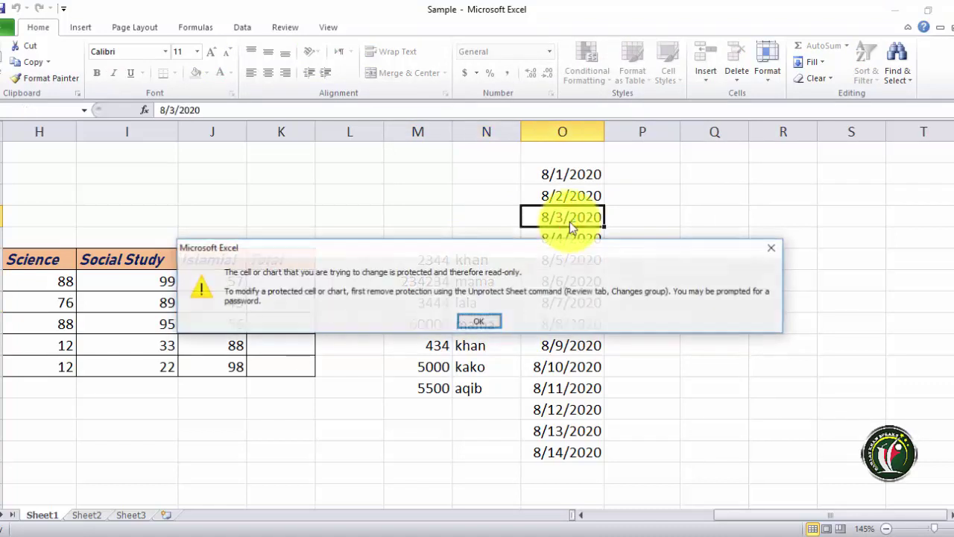
{"action": "left_click", "coordinate": [496, 326]}
{"action": "left_click", "coordinate": [616, 222]}
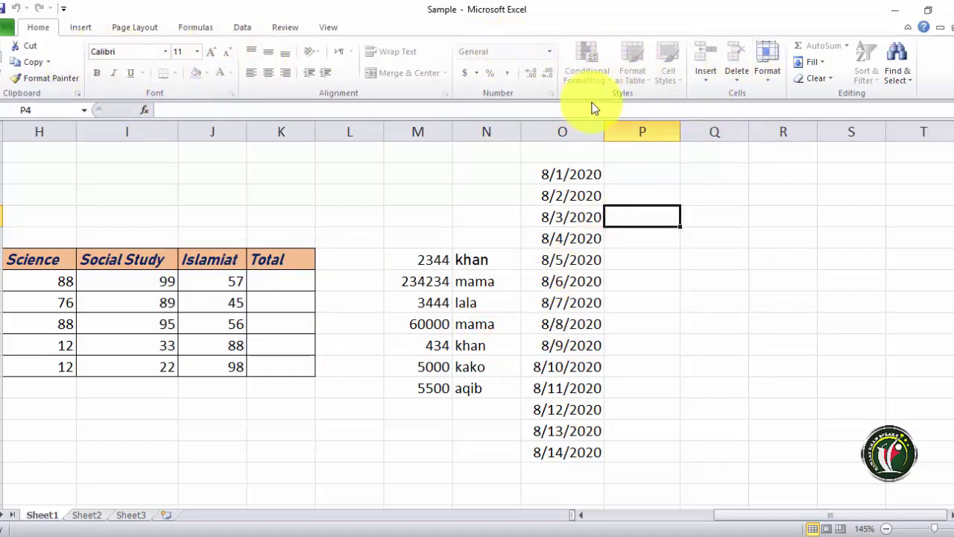
- Unprotect Sheet1 through Format > Unprotect Sheet and select the 8/4/2020 cell
{"action": "left_click", "coordinate": [769, 75]}
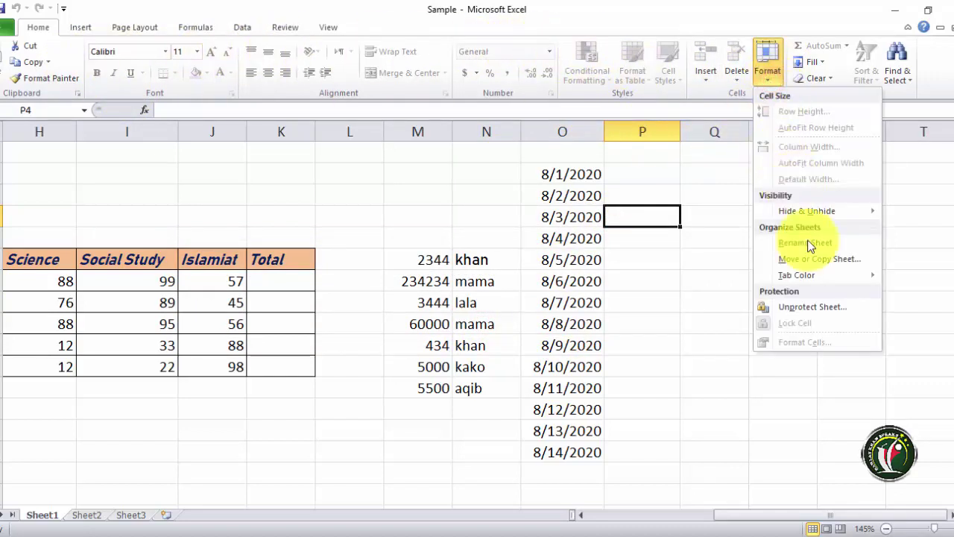
{"action": "left_click", "coordinate": [789, 309]}
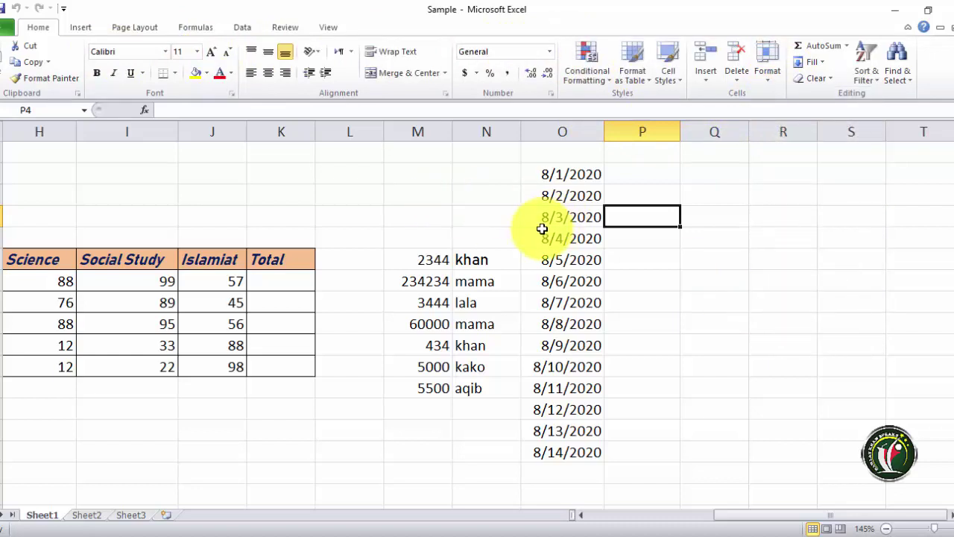
{"action": "left_click", "coordinate": [542, 232]}
{"action": "left_click", "coordinate": [770, 82]}
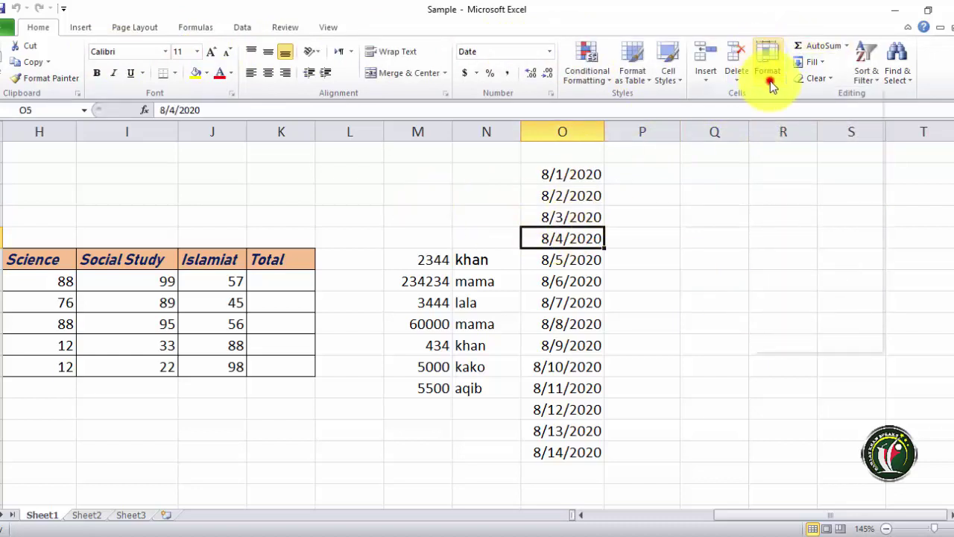
- Protect Sheet1 with a password, entering it and re-entering it to confirm
{"action": "left_click", "coordinate": [793, 309]}
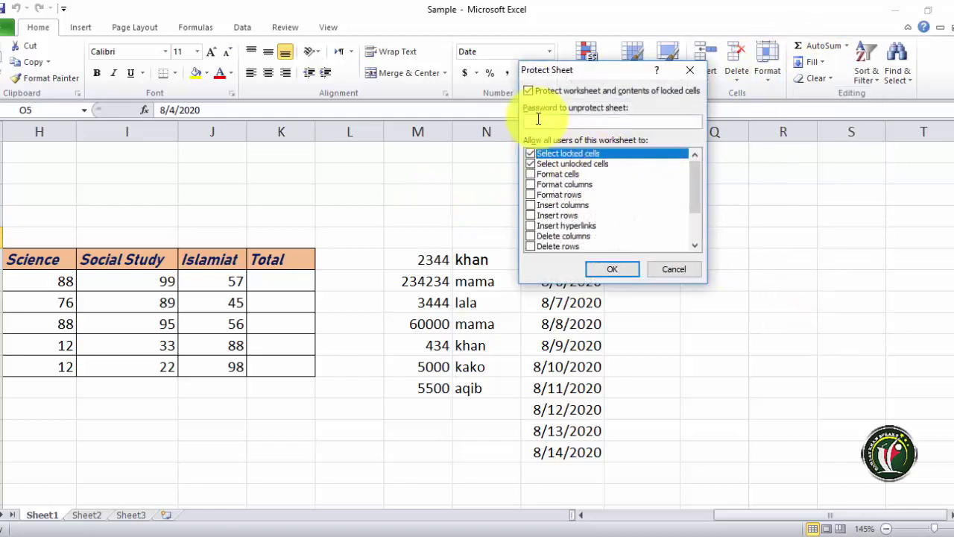
{"action": "type", "text": "123"}
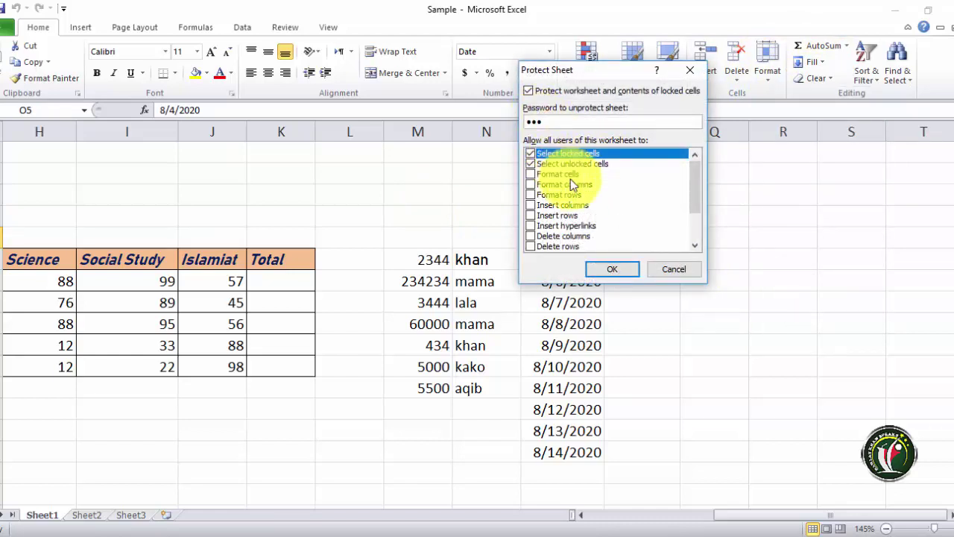
{"action": "left_click", "coordinate": [613, 270]}
{"action": "type", "text": "123"}
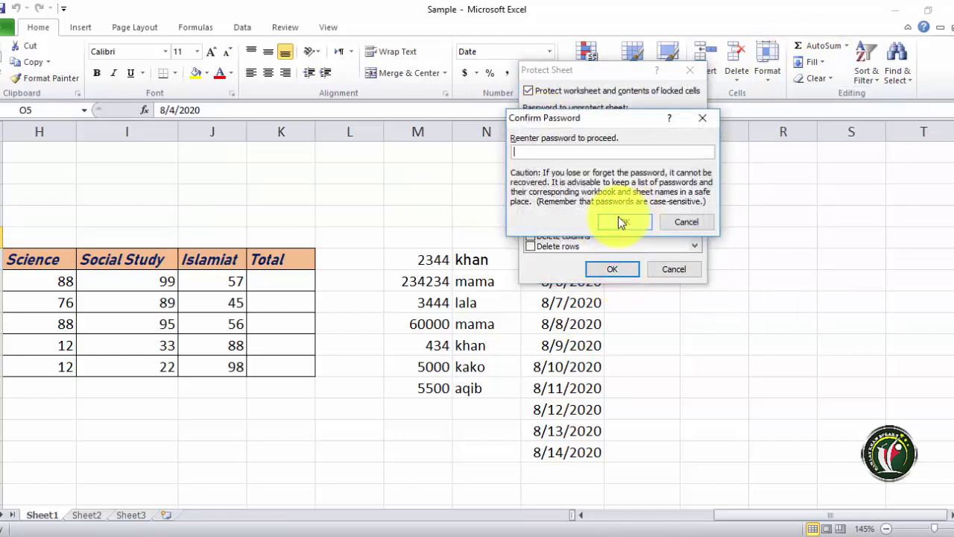
{"action": "left_click", "coordinate": [623, 222]}
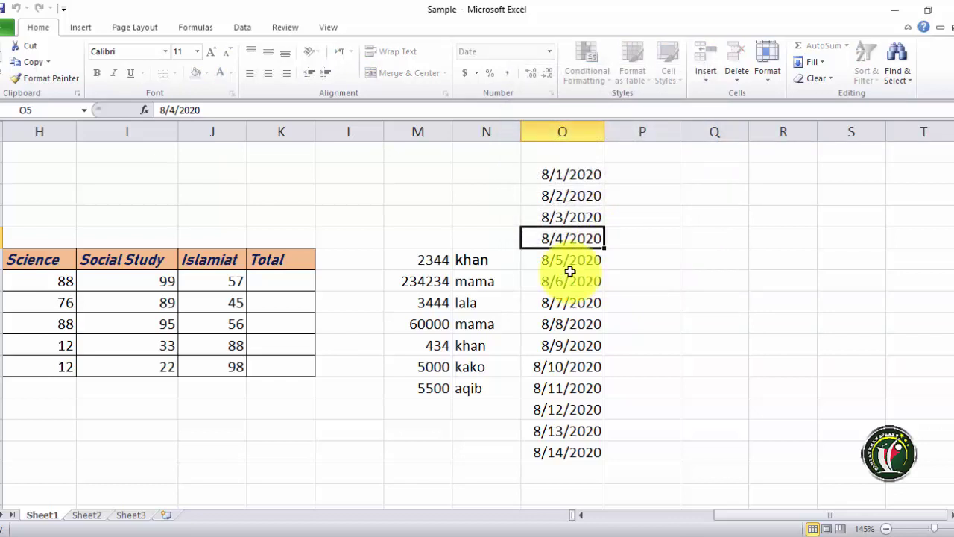
{"action": "left_click", "coordinate": [768, 78]}
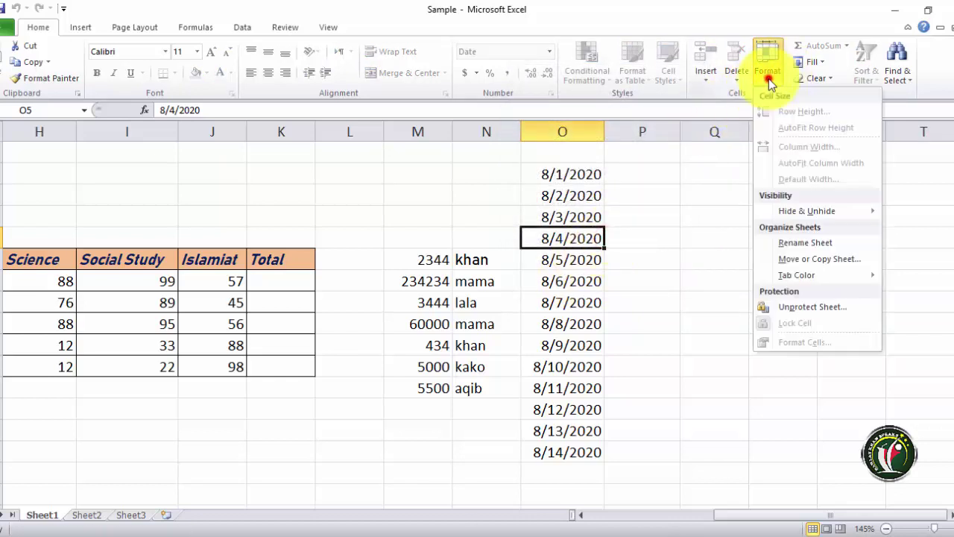
- Unprotect Sheet1 with its password, then cancel a new Protect Sheet dialog
{"action": "left_click", "coordinate": [793, 307]}
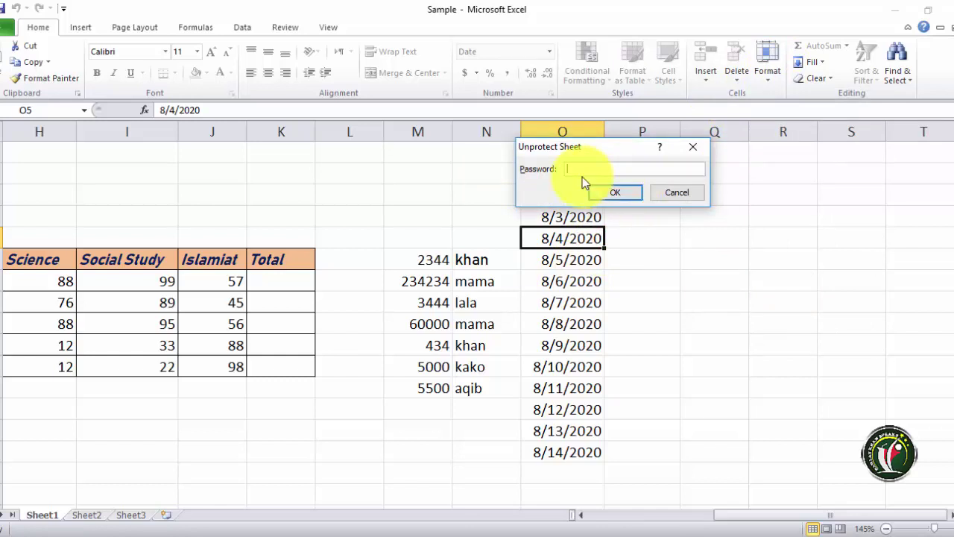
{"action": "key", "text": "Return"}
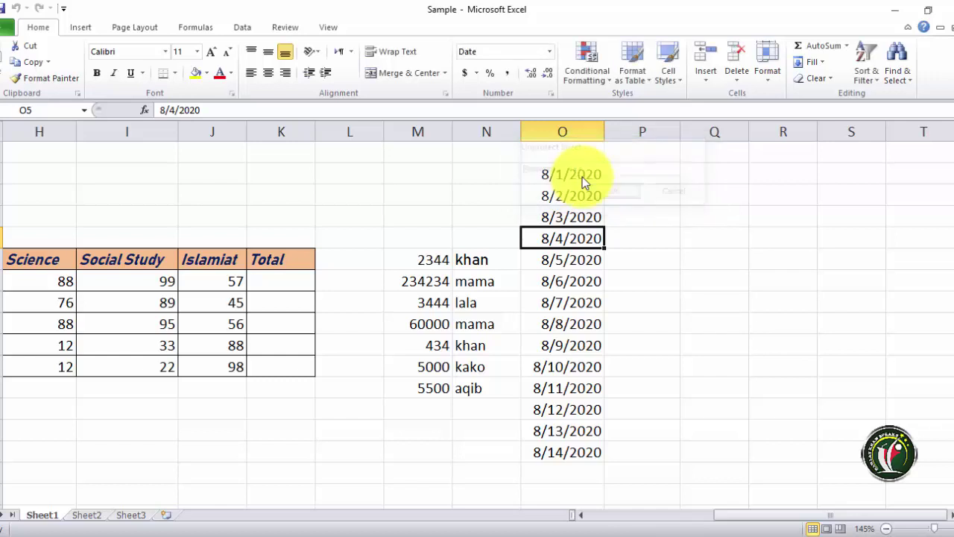
{"action": "left_click", "coordinate": [771, 75]}
{"action": "left_click", "coordinate": [785, 303]}
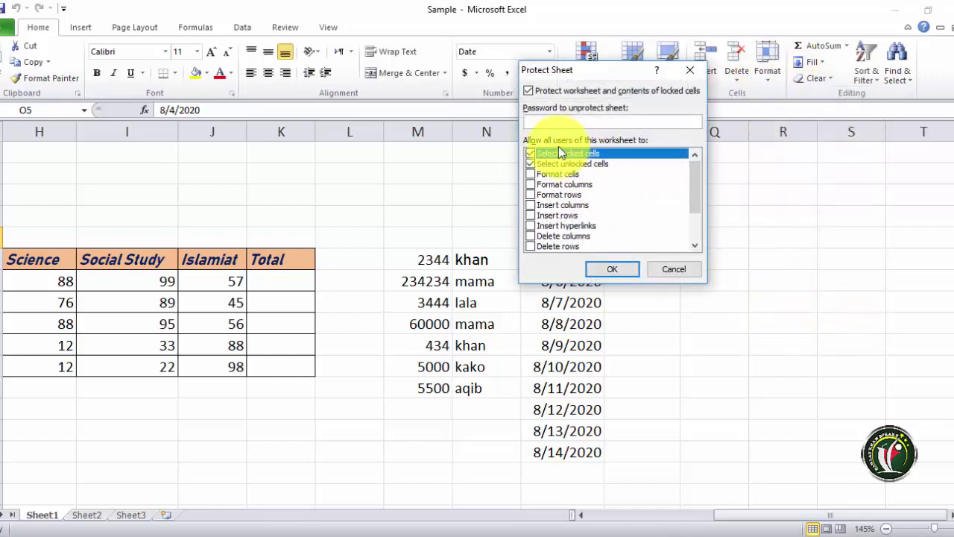
{"action": "left_click", "coordinate": [676, 270]}
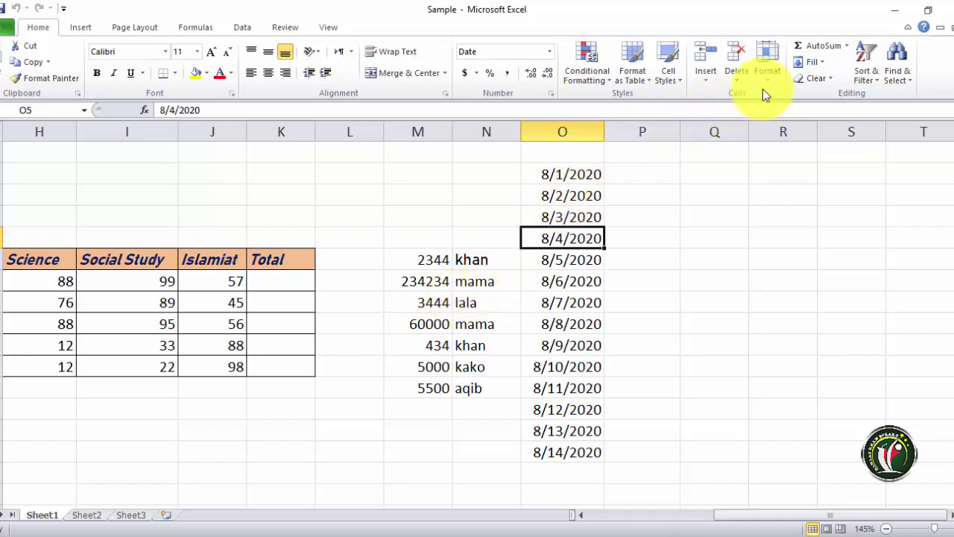
- Select the 234234 value, two name cells, and the 8/3/2020 and 8/1/2020 dates
{"action": "left_click", "coordinate": [445, 281]}
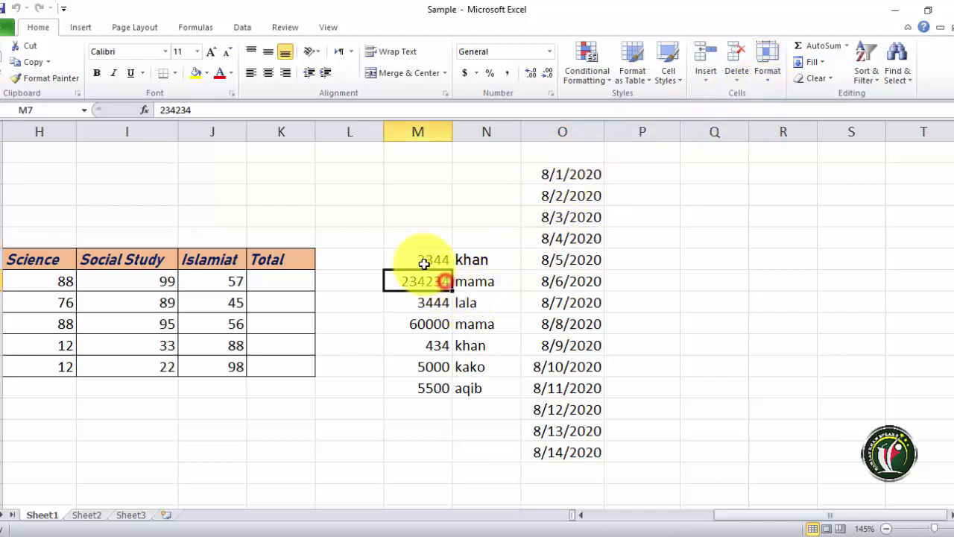
{"action": "left_click", "coordinate": [464, 321]}
{"action": "left_click", "coordinate": [494, 305]}
{"action": "left_click", "coordinate": [571, 213]}
{"action": "left_click", "coordinate": [571, 174]}
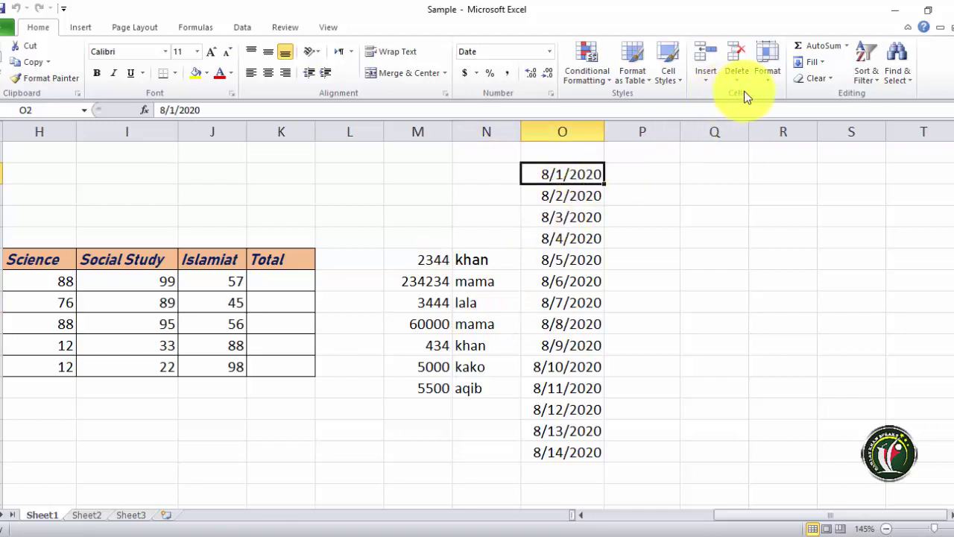
{"action": "left_click", "coordinate": [765, 82]}
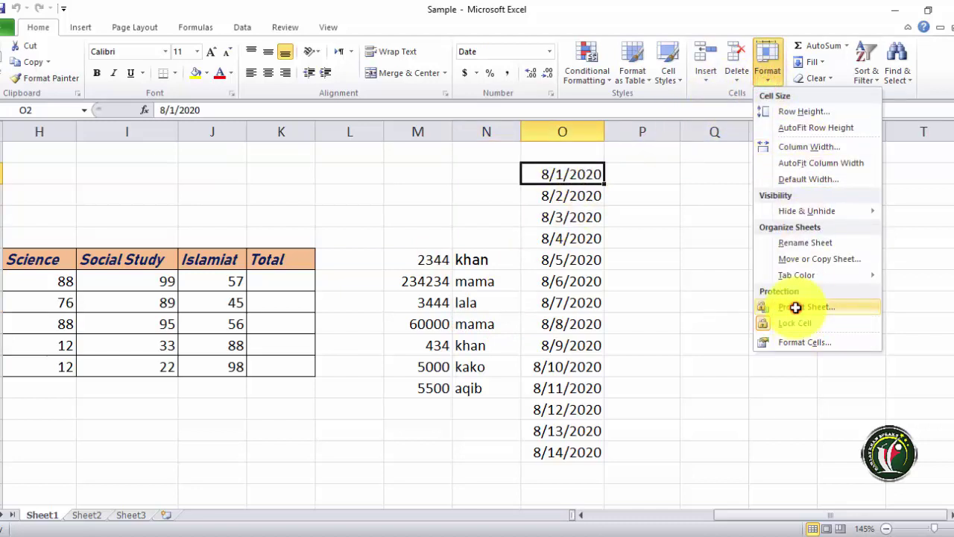
- Protect Sheet1 allowing Format cells, Format columns, Delete columns and Delete rows
{"action": "left_click", "coordinate": [796, 307]}
{"action": "left_click", "coordinate": [534, 176]}
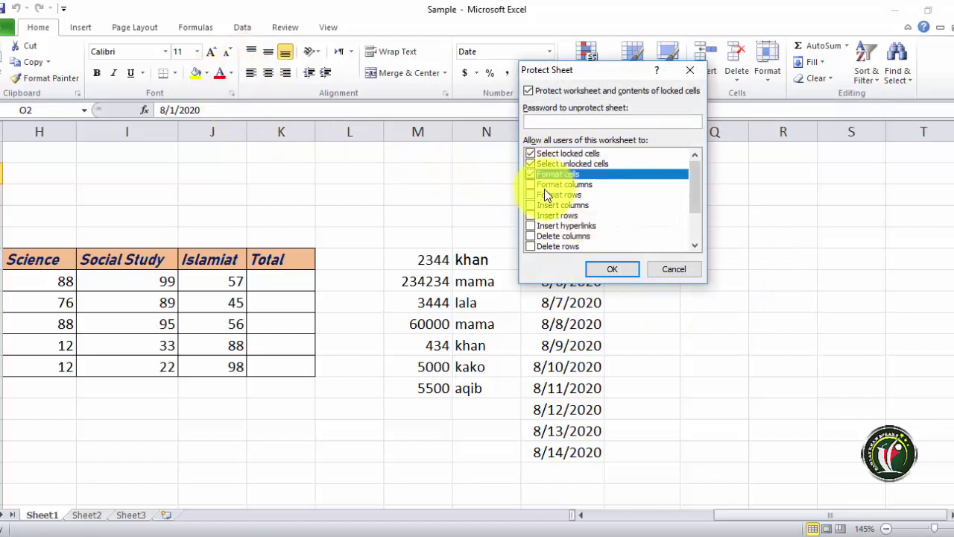
{"action": "left_click", "coordinate": [544, 184]}
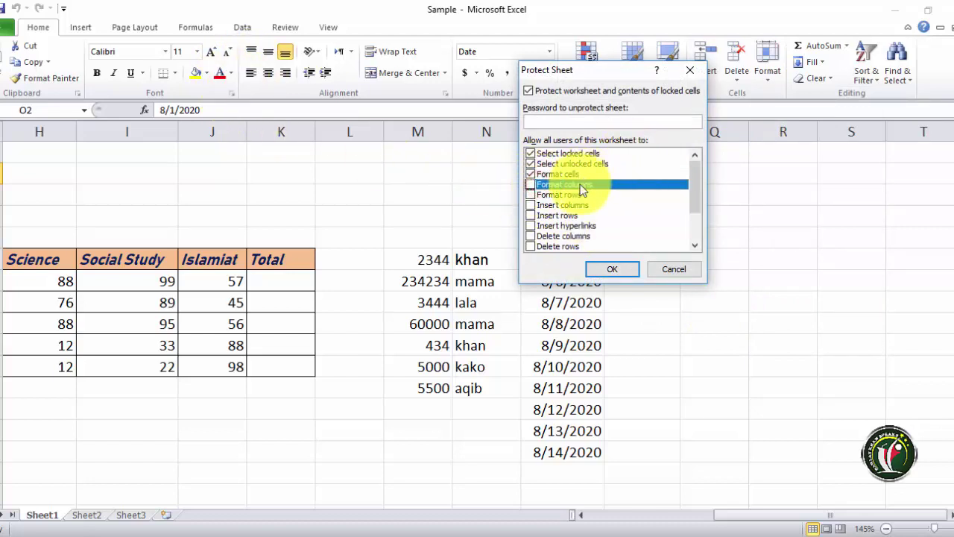
{"action": "left_click", "coordinate": [530, 184]}
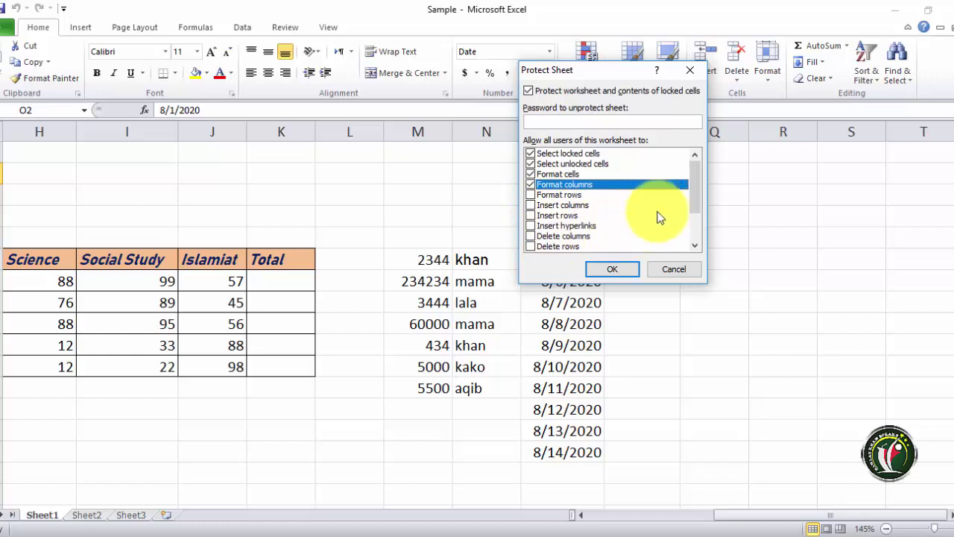
{"action": "left_click_drag", "start_coordinate": [693, 187], "coordinate": [693, 196]}
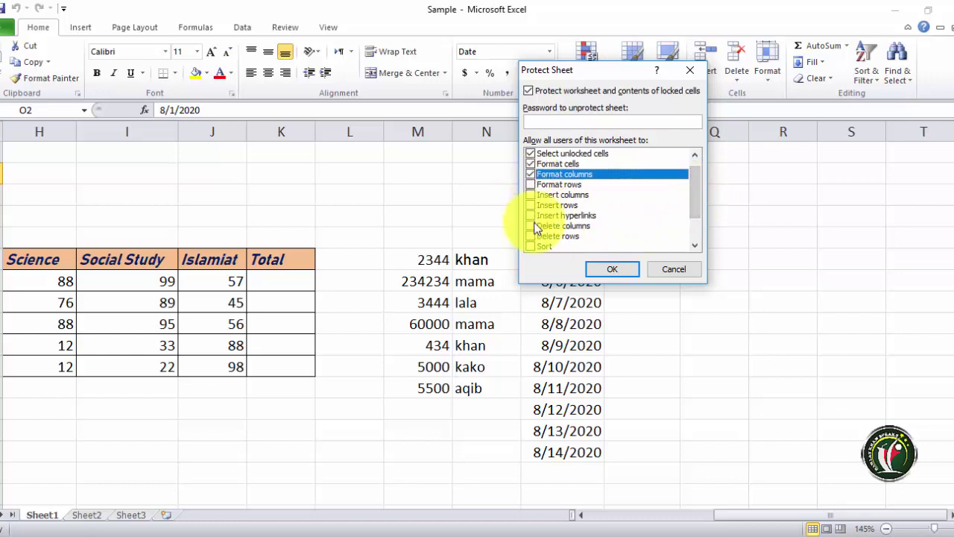
{"action": "left_click", "coordinate": [530, 225]}
{"action": "left_click", "coordinate": [531, 235]}
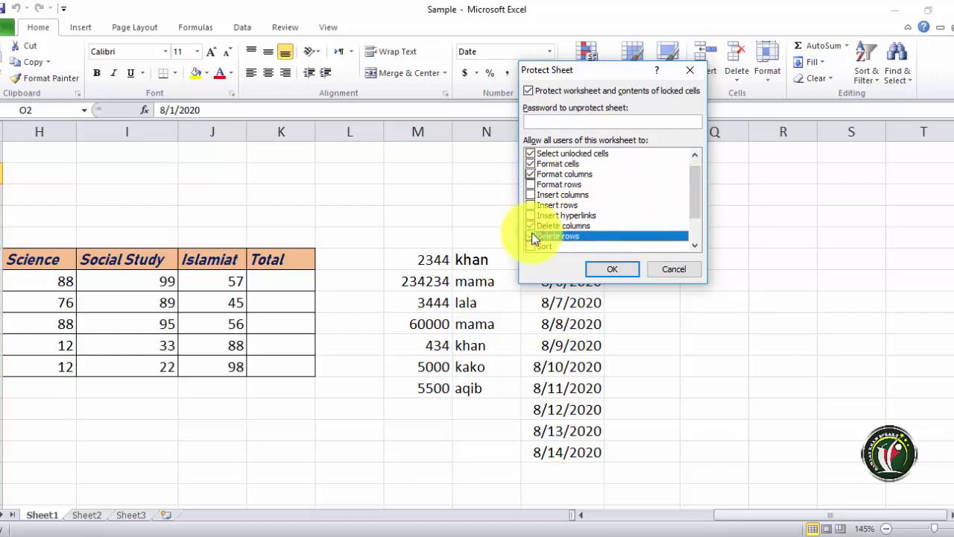
{"action": "left_click", "coordinate": [612, 269]}
{"action": "left_click", "coordinate": [582, 345]}
{"action": "left_click", "coordinate": [464, 288]}
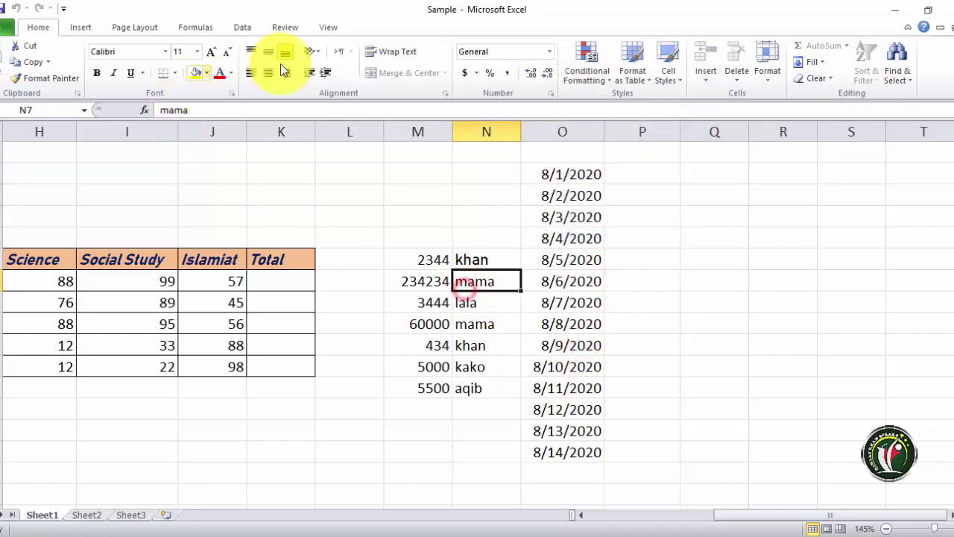
{"action": "double_click", "coordinate": [513, 204]}
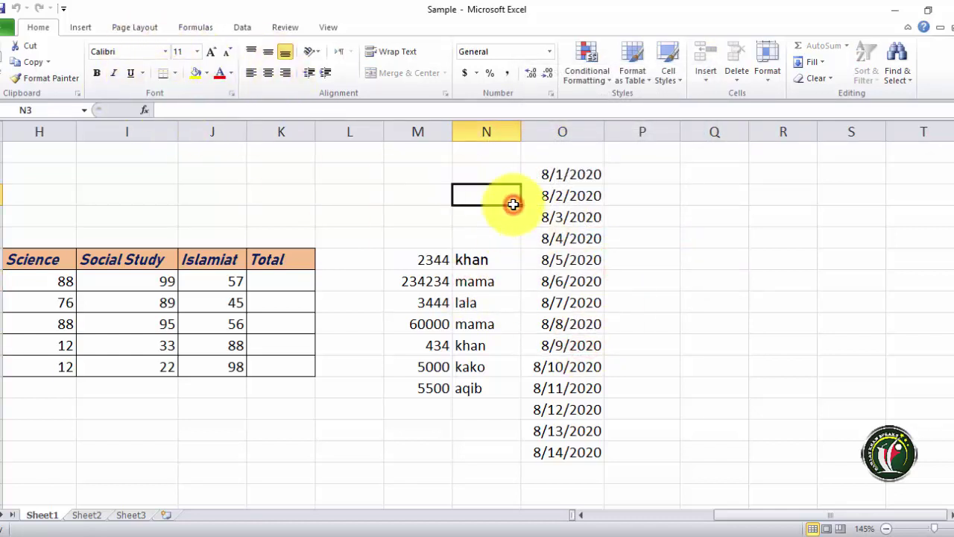
{"action": "left_click", "coordinate": [479, 321]}
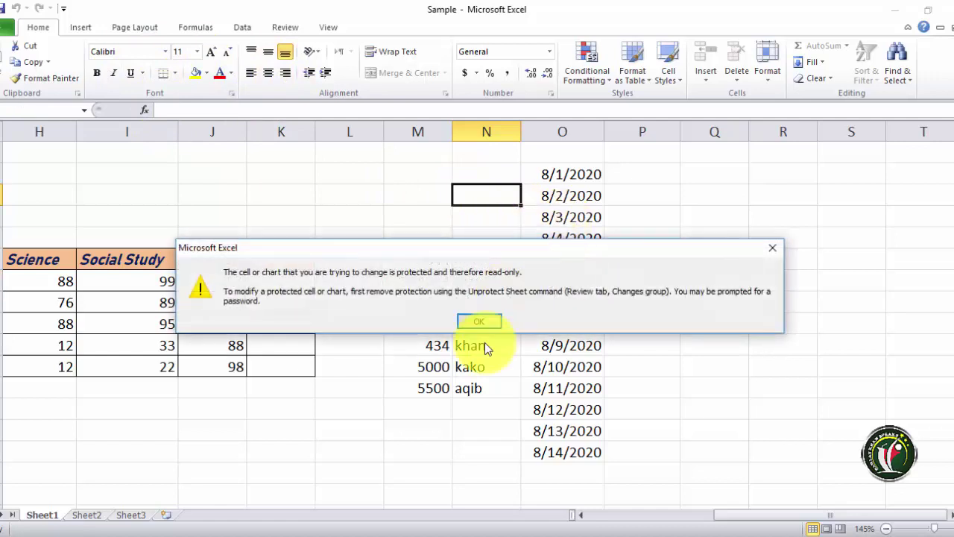
{"action": "left_click", "coordinate": [478, 321]}
{"action": "left_click", "coordinate": [557, 257]}
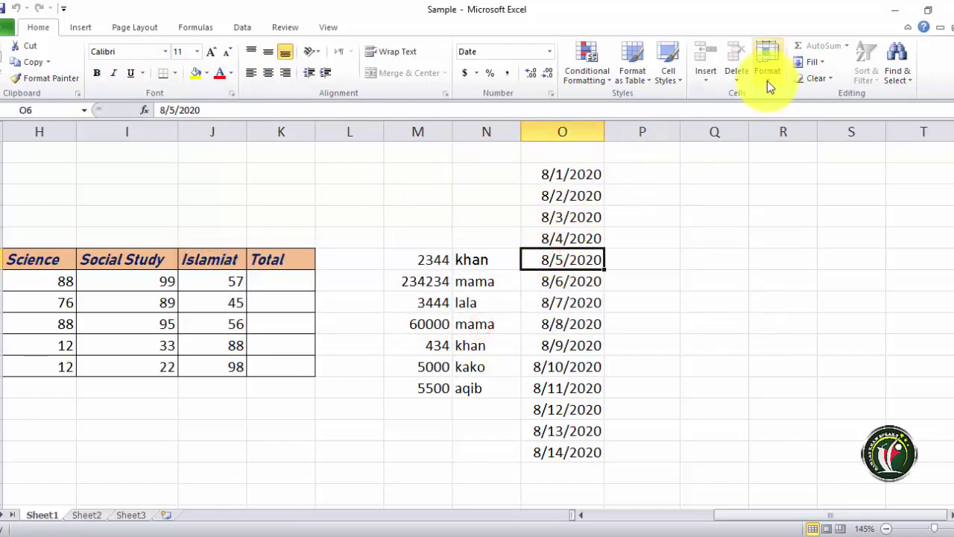
{"action": "left_click", "coordinate": [552, 198]}
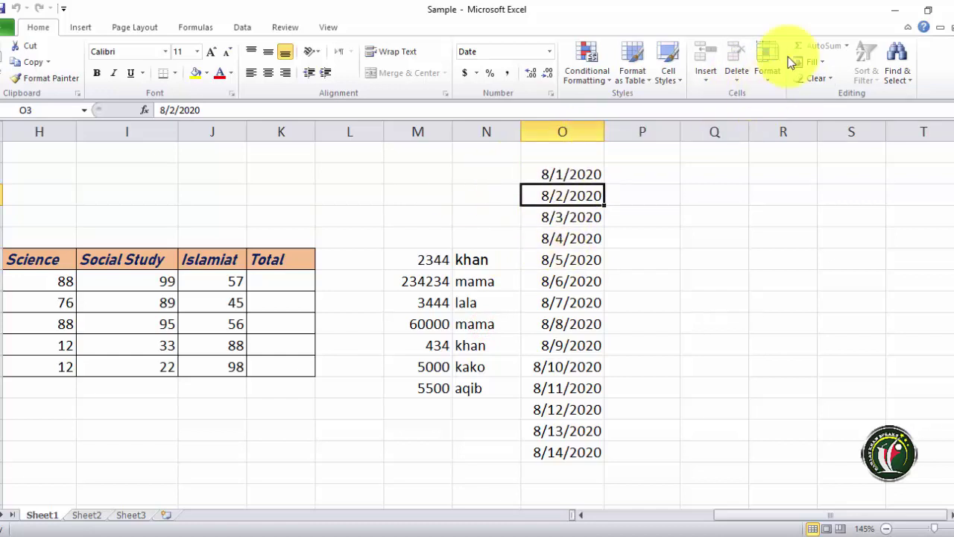
{"action": "left_click", "coordinate": [737, 73]}
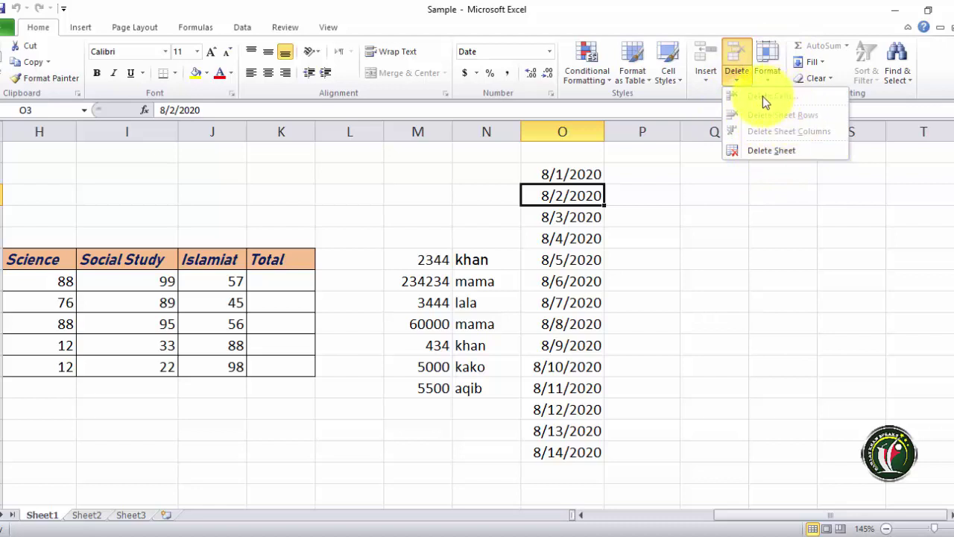
{"action": "left_click", "coordinate": [551, 182]}
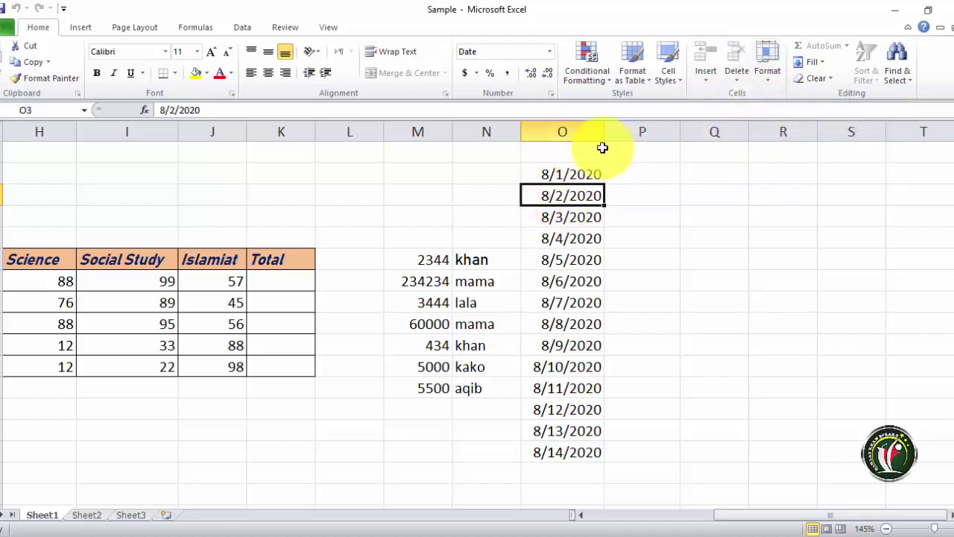
{"action": "left_click", "coordinate": [559, 132]}
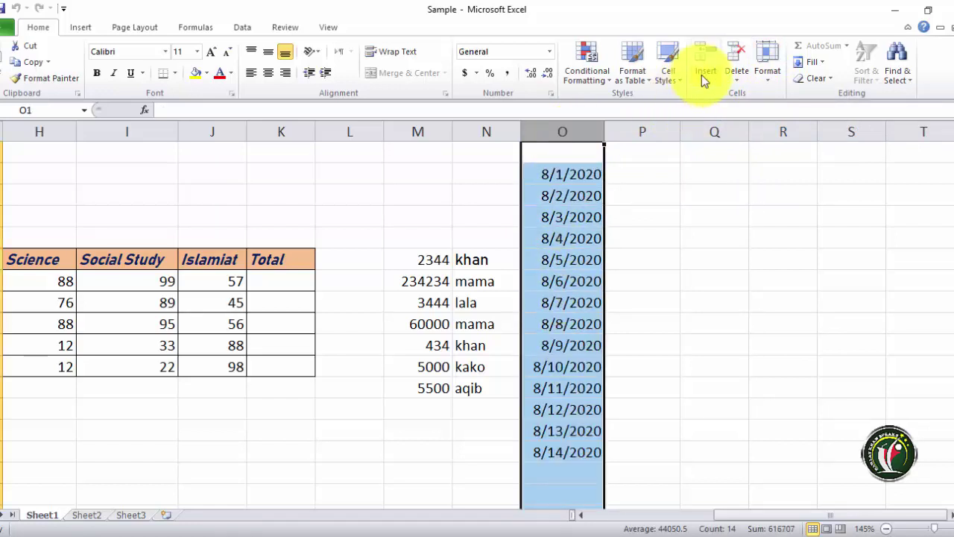
{"action": "left_click", "coordinate": [746, 79]}
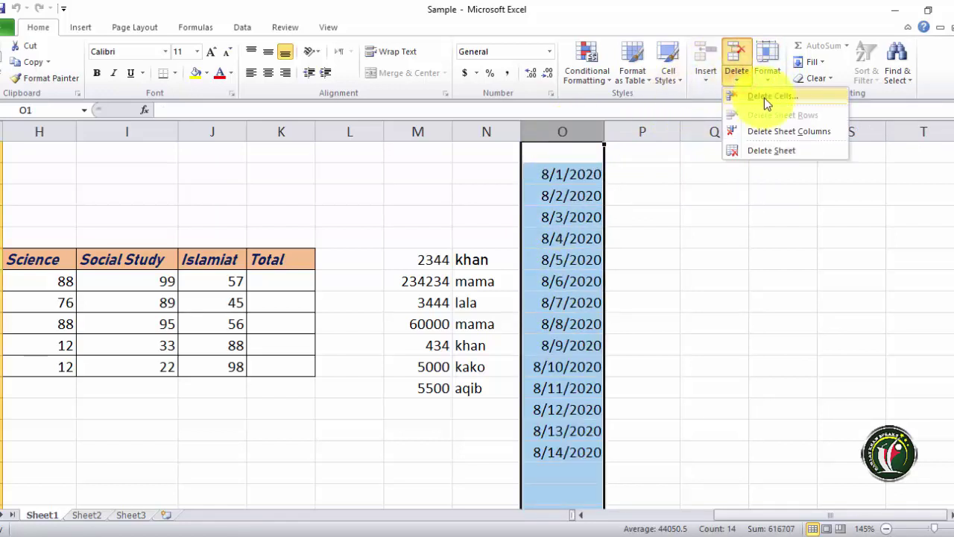
{"action": "left_click", "coordinate": [790, 132]}
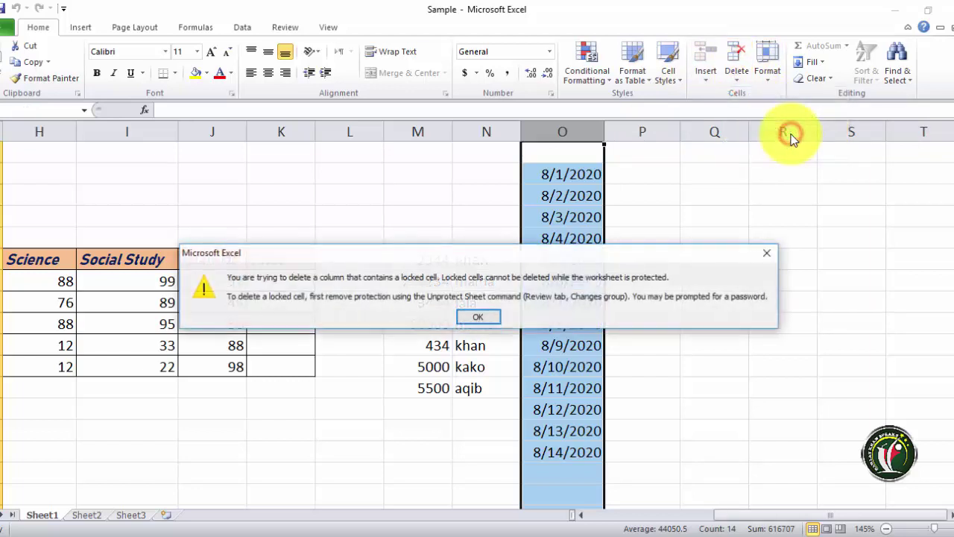
{"action": "left_click", "coordinate": [481, 318]}
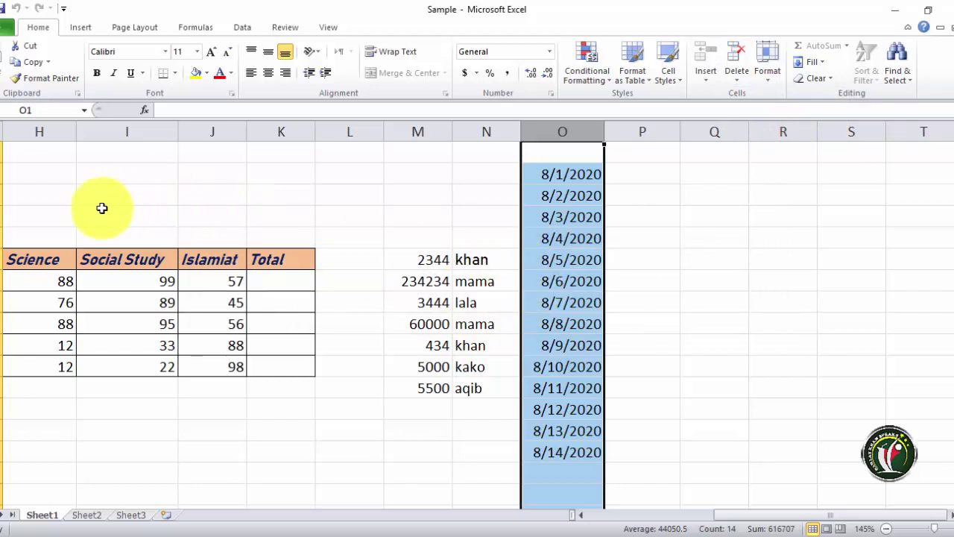
{"action": "left_click", "coordinate": [5, 195]}
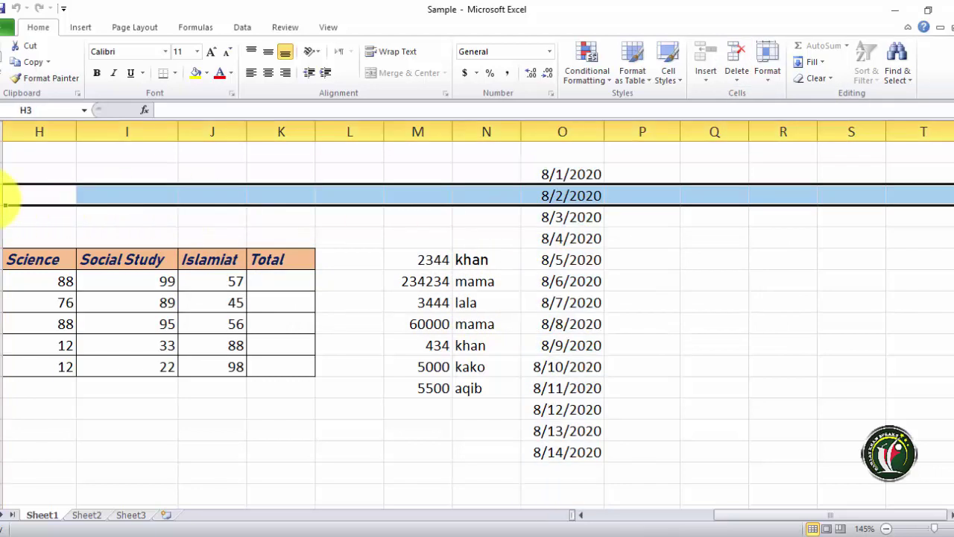
- Attempt Delete Sheet Rows on row 3 and dismiss the locked-cell warning
{"action": "left_click", "coordinate": [737, 78]}
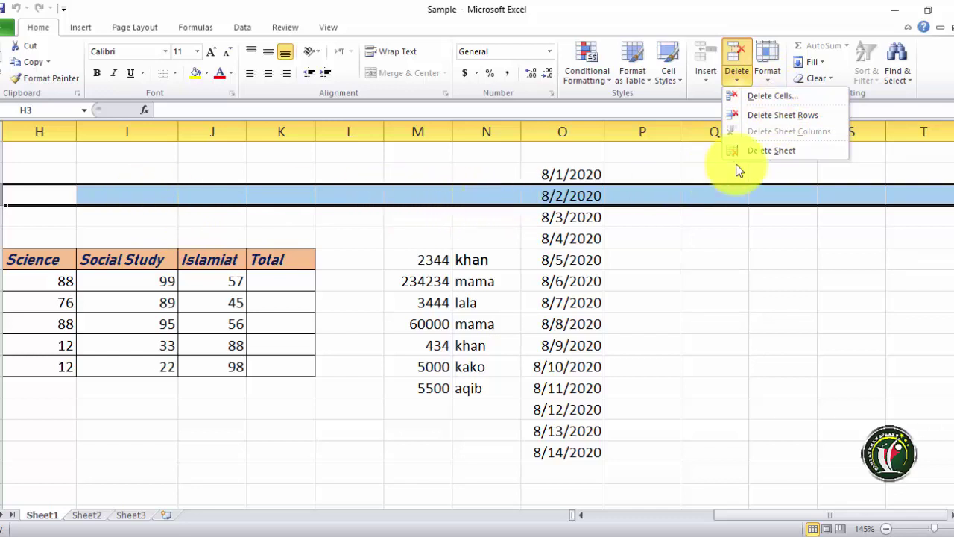
{"action": "left_click", "coordinate": [781, 114]}
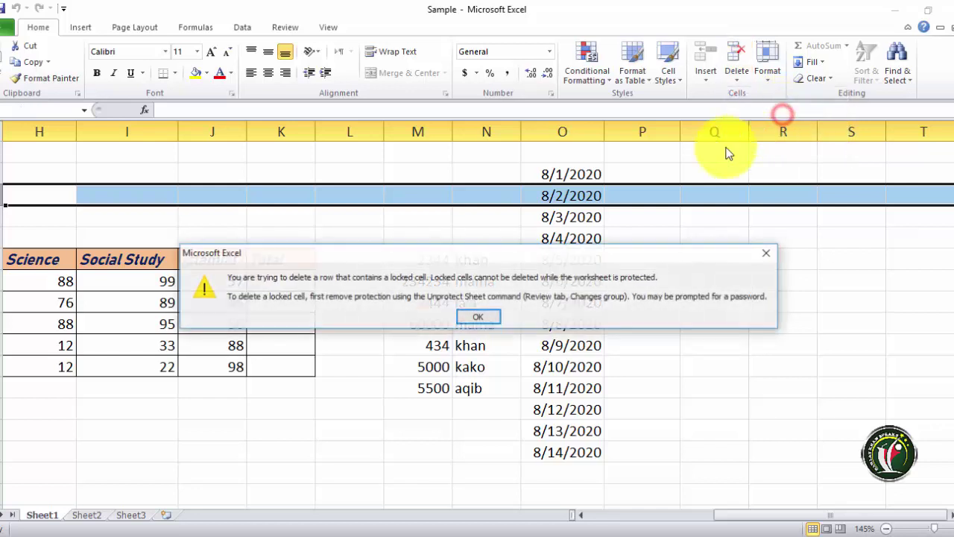
{"action": "left_click", "coordinate": [480, 319]}
{"action": "left_click", "coordinate": [768, 75]}
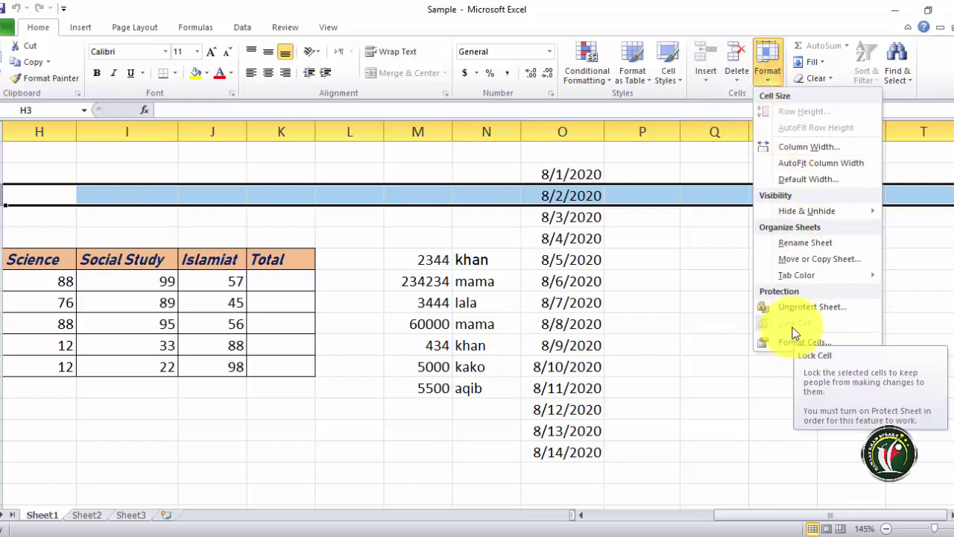
- Unprotect the sheet, change row 3's Lock Cell setting, and protect the sheet again
{"action": "left_click", "coordinate": [796, 309]}
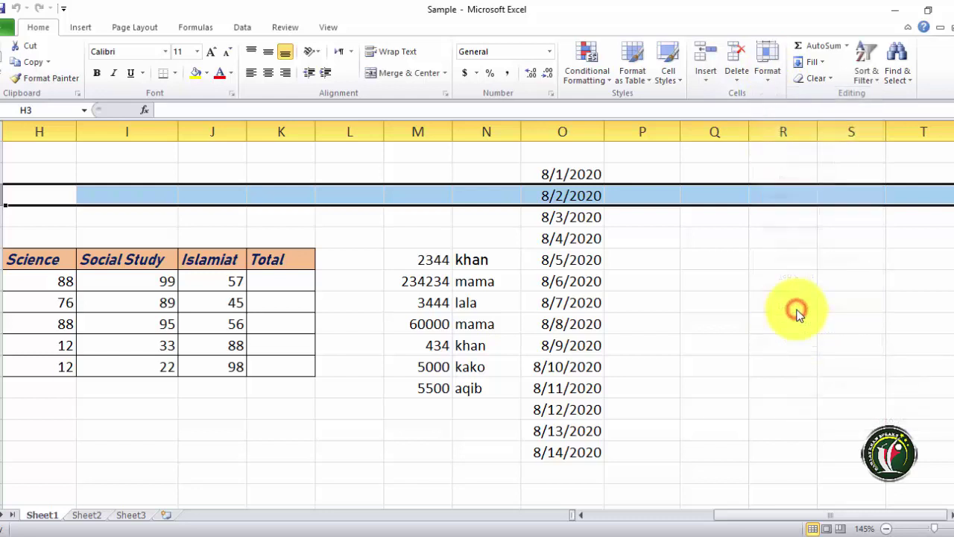
{"action": "left_click", "coordinate": [769, 59]}
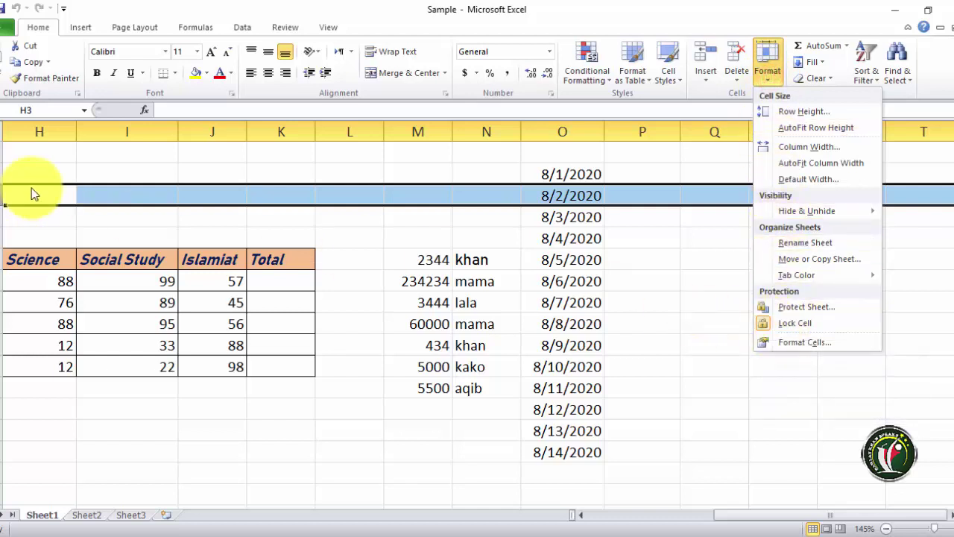
{"action": "left_click", "coordinate": [765, 326]}
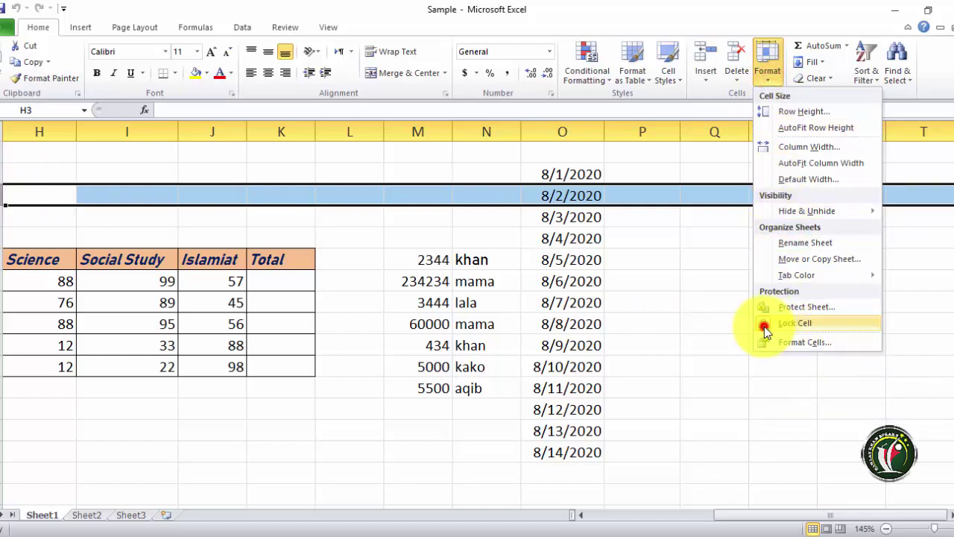
{"action": "left_click", "coordinate": [757, 78]}
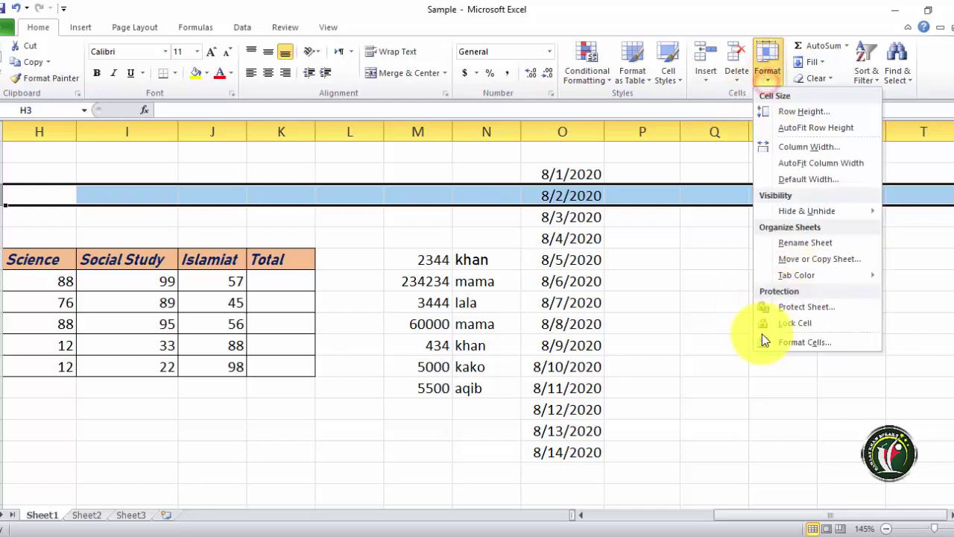
{"action": "left_click", "coordinate": [801, 307]}
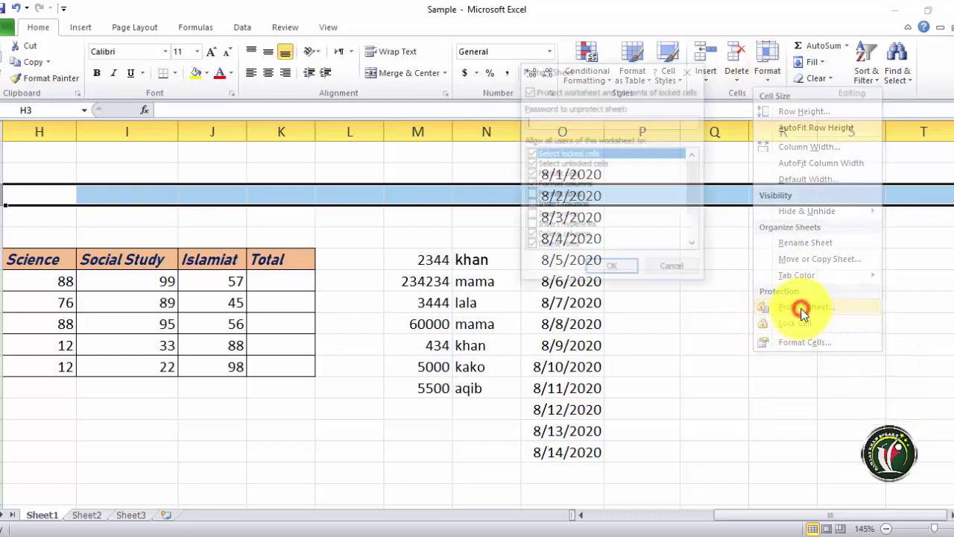
{"action": "left_click", "coordinate": [611, 269]}
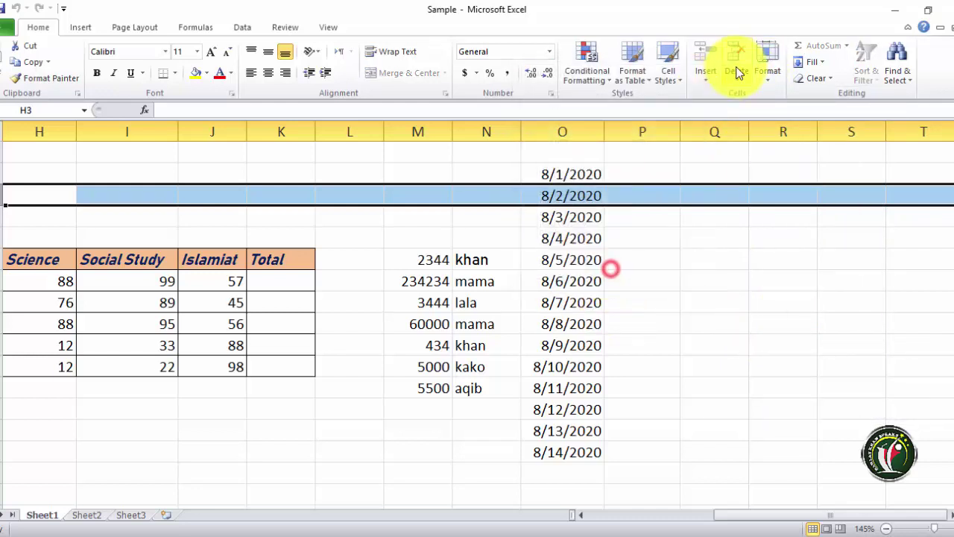
- Delete the 8/2 row from the protected sheet, then undo with Ctrl+Z
{"action": "left_click", "coordinate": [736, 82]}
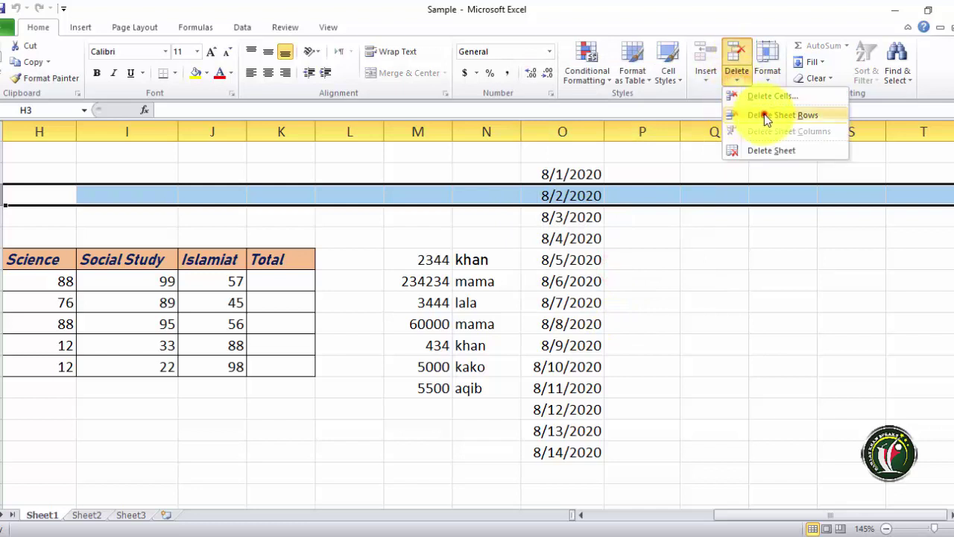
{"action": "left_click", "coordinate": [740, 116]}
{"action": "key", "text": "ctrl+z"}
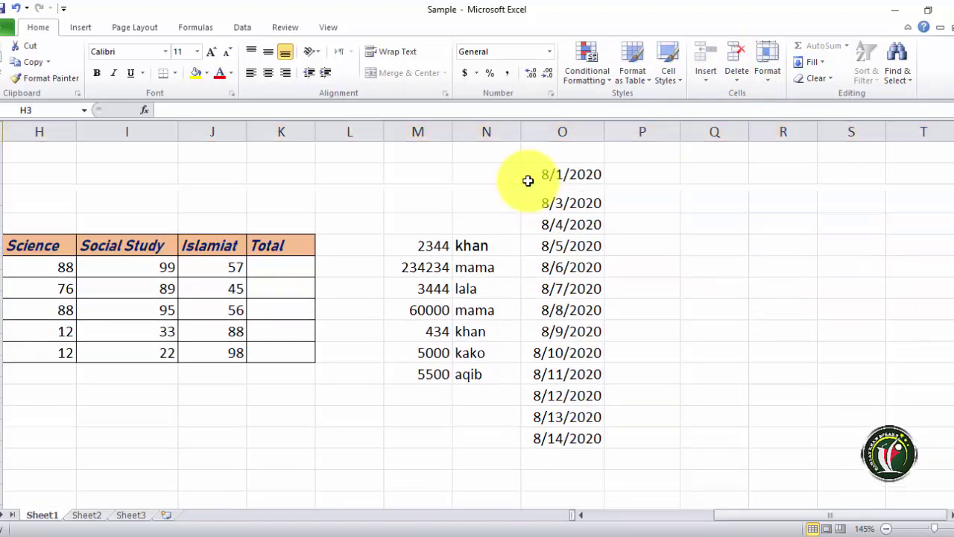
{"action": "left_click", "coordinate": [775, 79]}
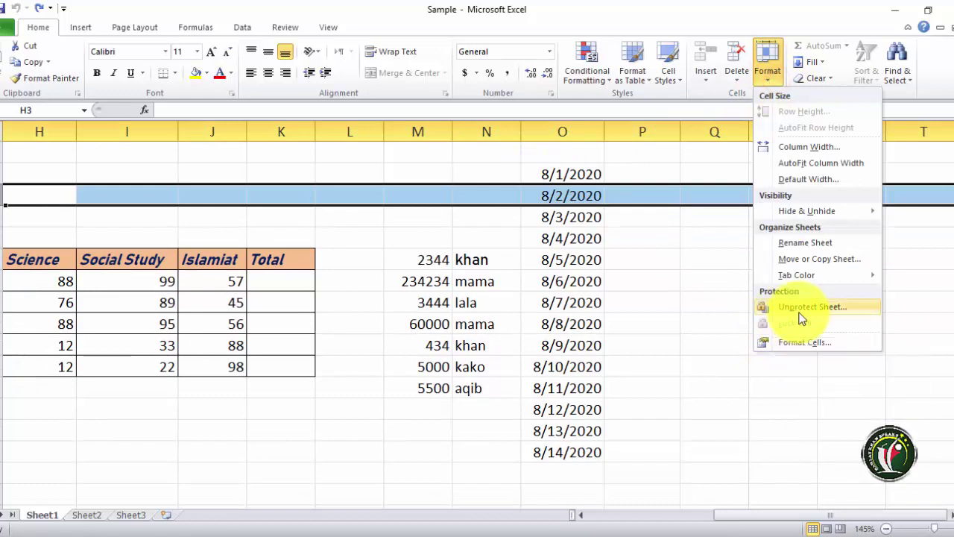
- Unprotect, then re-protect Sheet1 with select, format cells/columns and delete permissions all cleared
{"action": "left_click", "coordinate": [799, 313]}
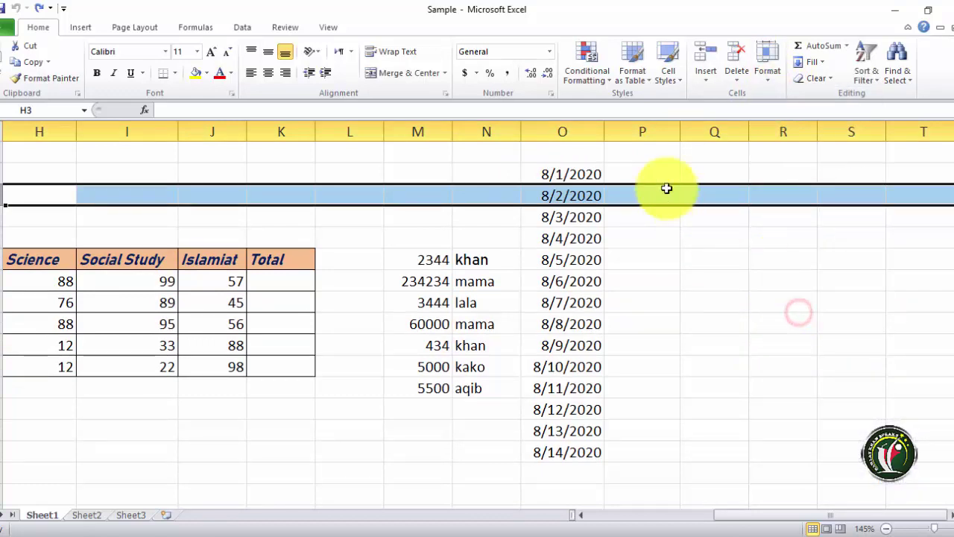
{"action": "left_click", "coordinate": [773, 77]}
{"action": "left_click", "coordinate": [792, 313]}
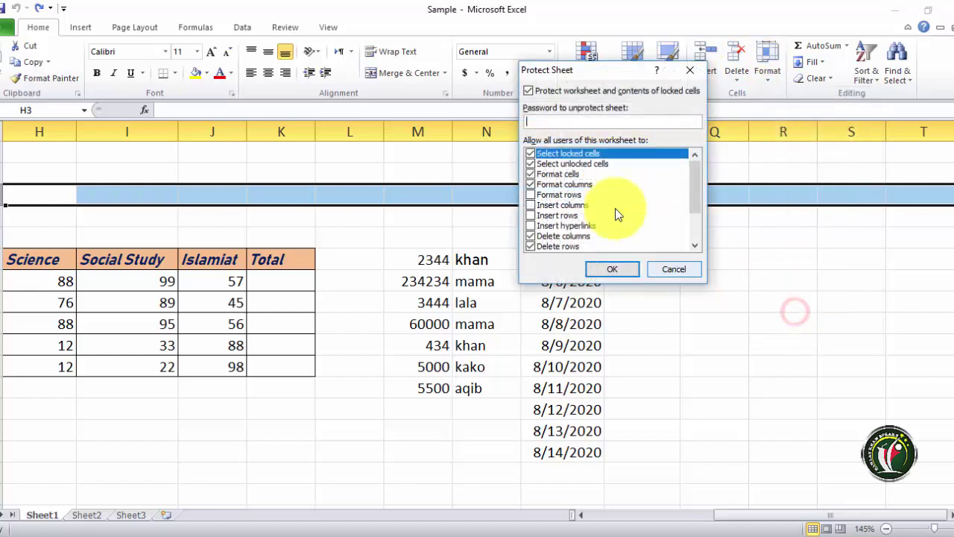
{"action": "left_click", "coordinate": [530, 236]}
{"action": "left_click", "coordinate": [530, 246]}
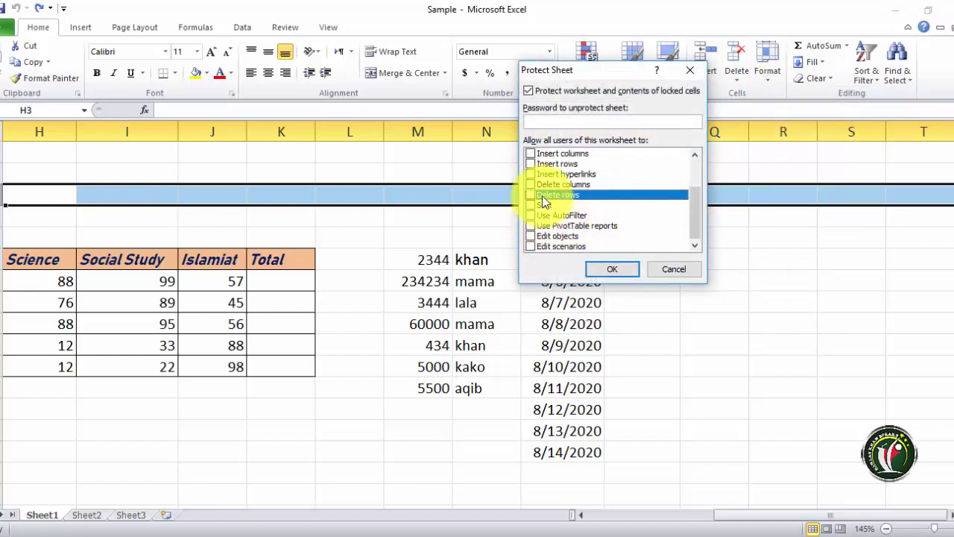
{"action": "scroll", "coordinate": [542, 196], "scroll_direction": "up", "scroll_amount": 2}
{"action": "left_click", "coordinate": [530, 174]}
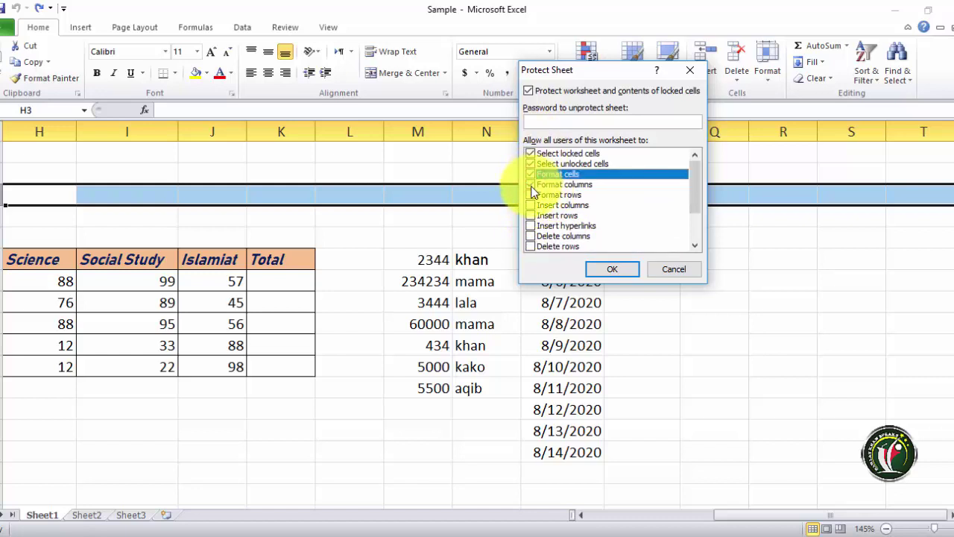
{"action": "left_click", "coordinate": [531, 185]}
{"action": "left_click", "coordinate": [531, 175]}
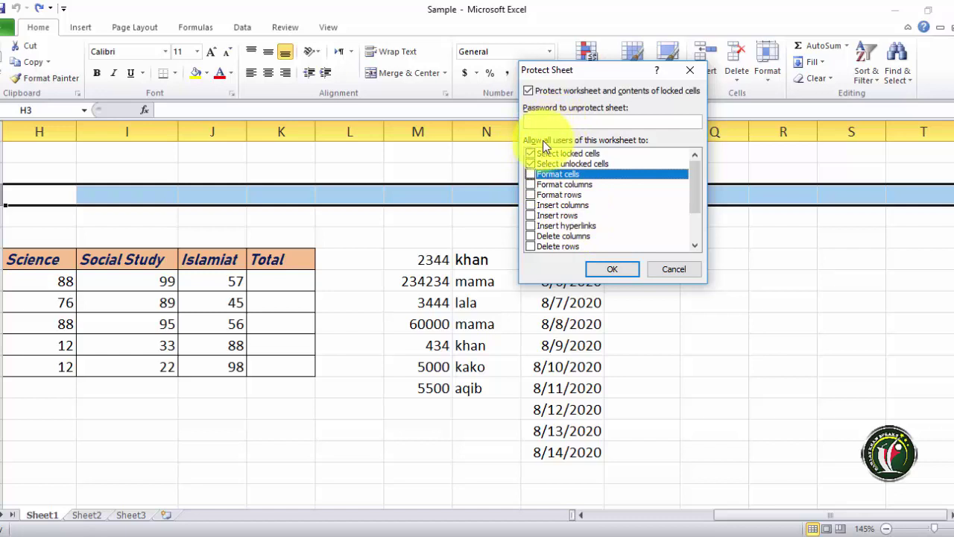
{"action": "left_click", "coordinate": [531, 153]}
{"action": "left_click", "coordinate": [531, 163]}
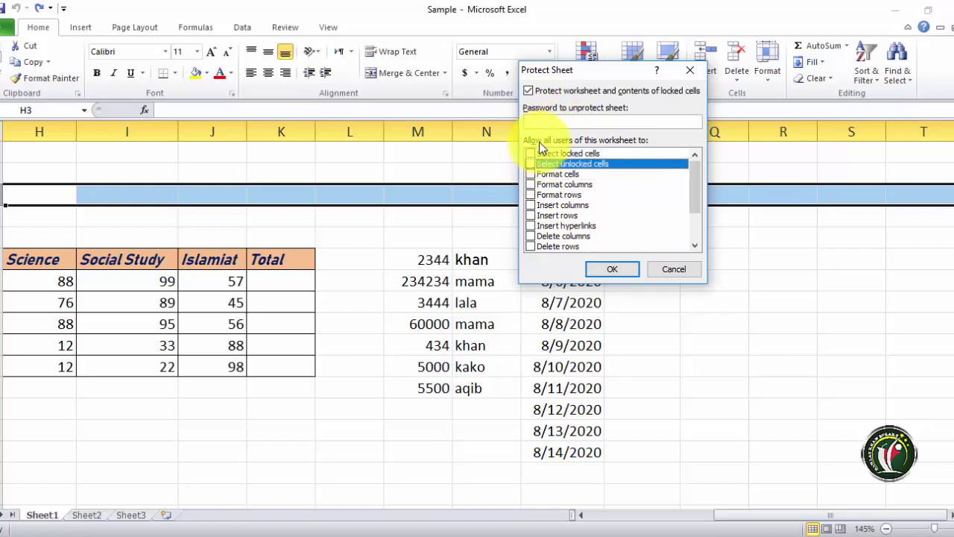
{"action": "left_click", "coordinate": [625, 270]}
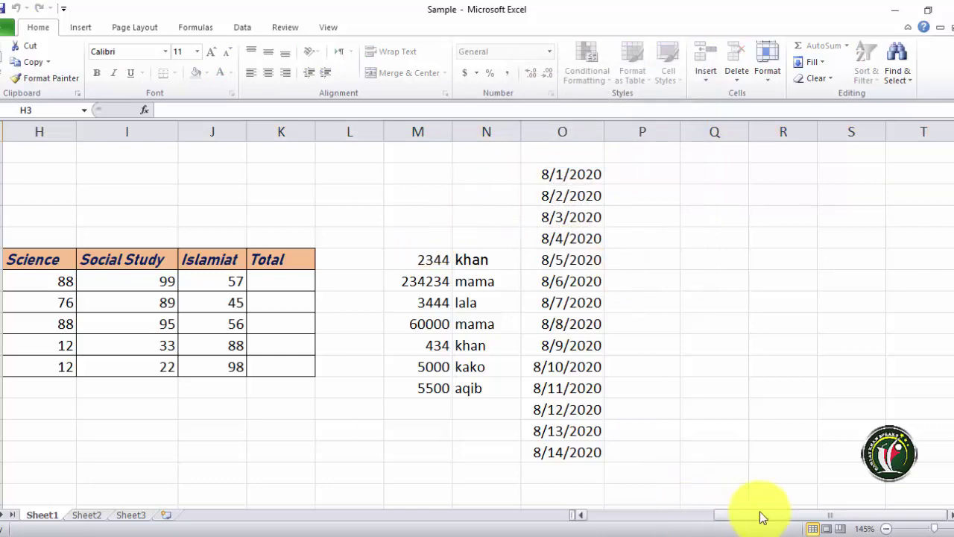
- Try selecting Social Study and header cells to show none can be selected
{"action": "left_click_drag", "start_coordinate": [757, 513], "coordinate": [650, 517]}
{"action": "left_click", "coordinate": [524, 328]}
{"action": "left_click", "coordinate": [525, 287]}
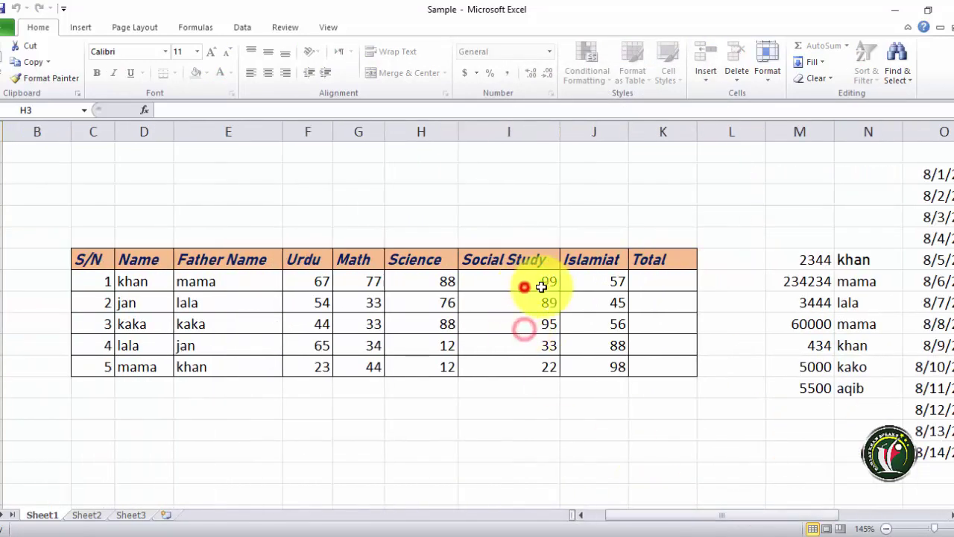
{"action": "left_click", "coordinate": [463, 259]}
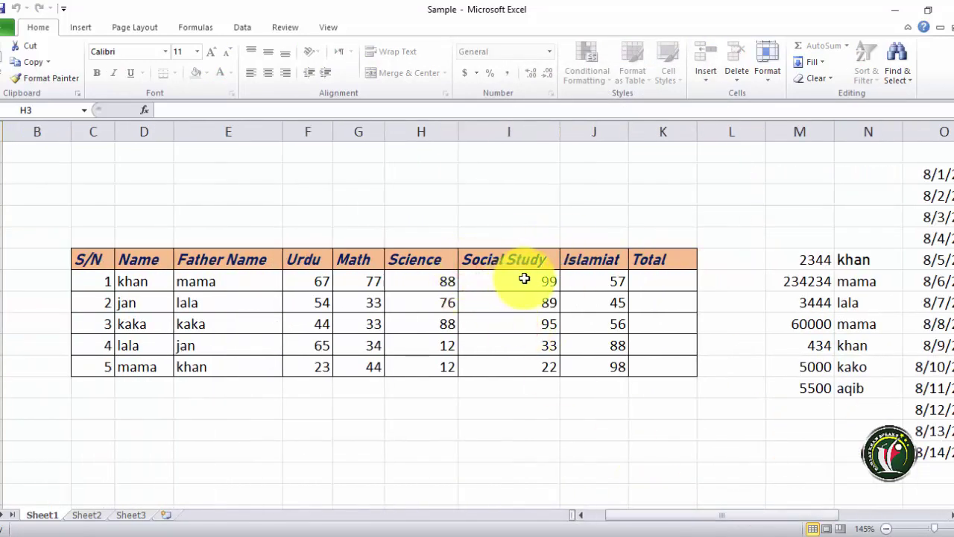
{"action": "left_click", "coordinate": [951, 515]}
{"action": "left_click", "coordinate": [952, 515]}
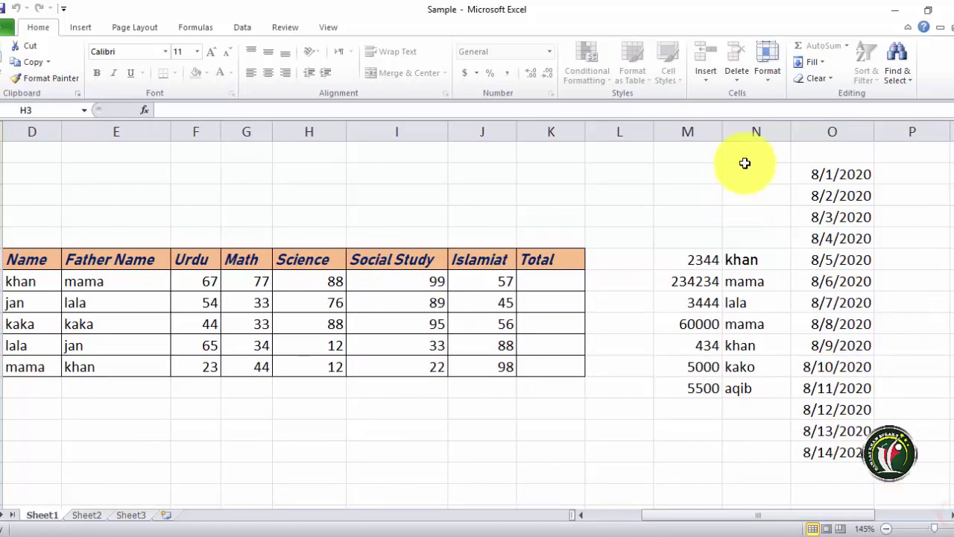
- Unprotect Sheet1 and select cell N7
{"action": "left_click", "coordinate": [769, 74]}
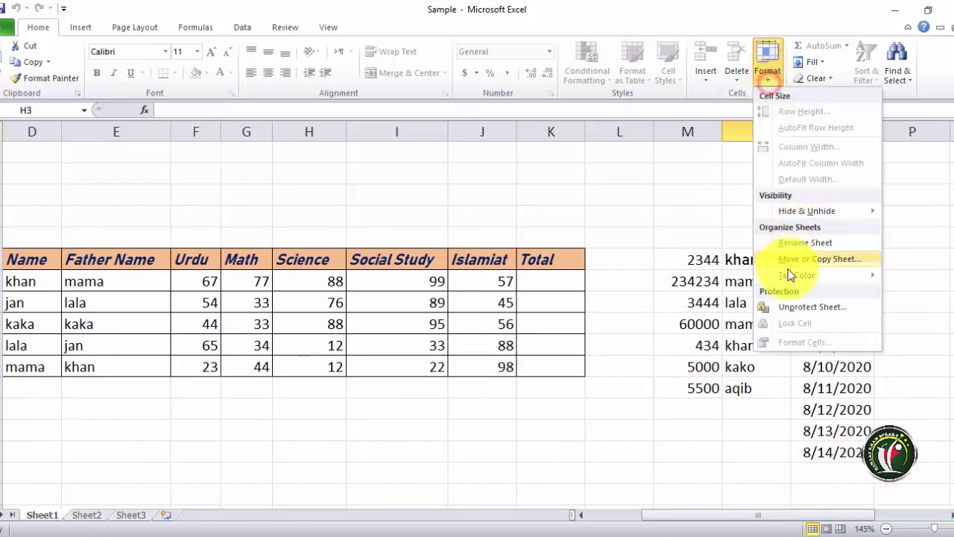
{"action": "left_click", "coordinate": [808, 310]}
{"action": "left_click", "coordinate": [741, 281]}
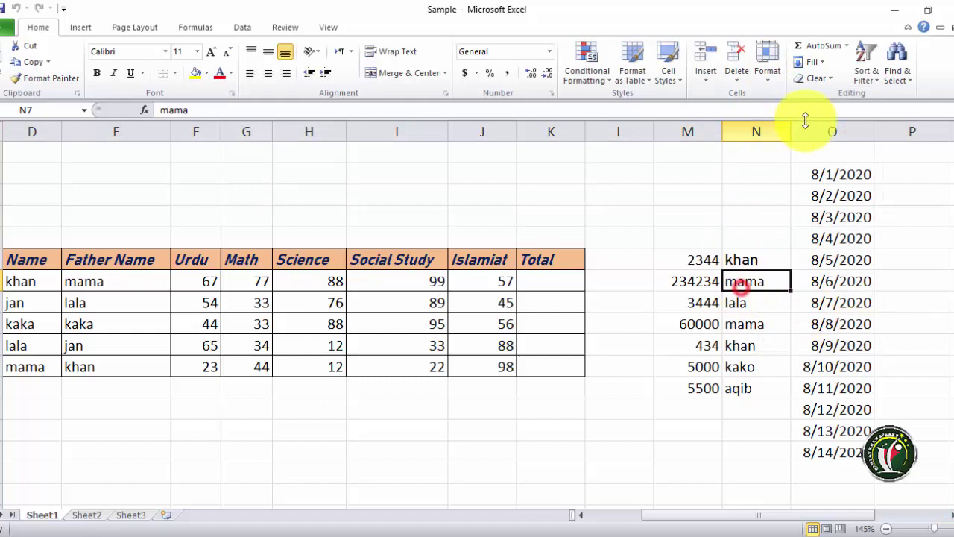
{"action": "left_click", "coordinate": [774, 85]}
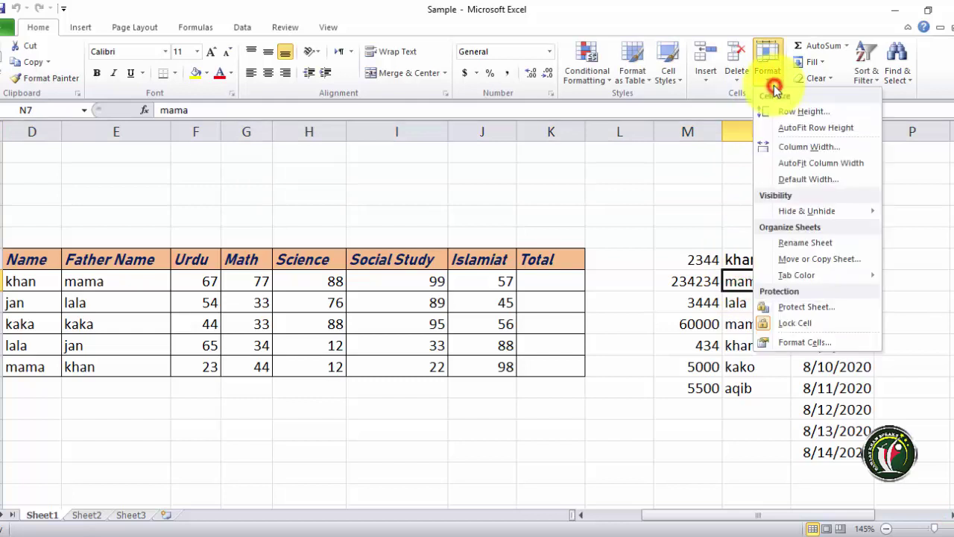
{"action": "left_click", "coordinate": [805, 343]}
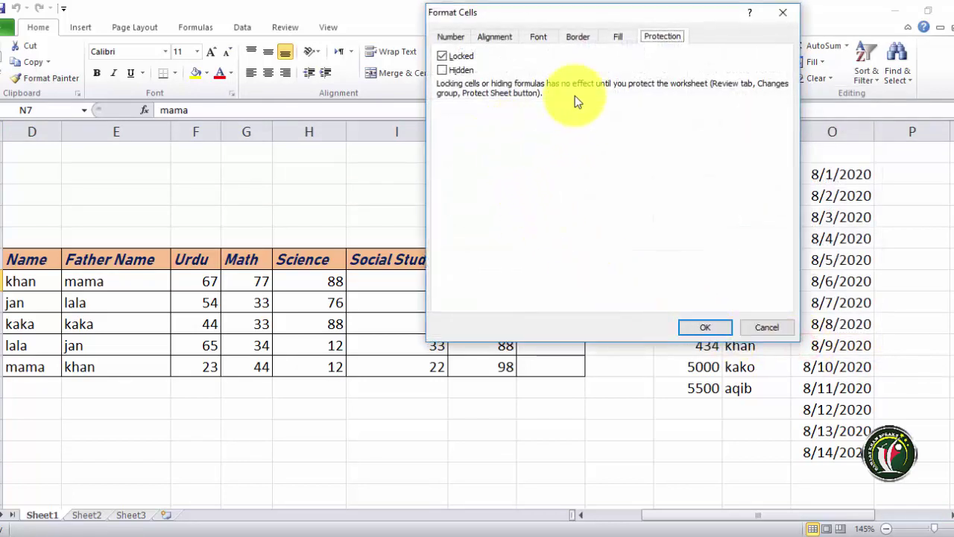
{"action": "left_click", "coordinate": [451, 37]}
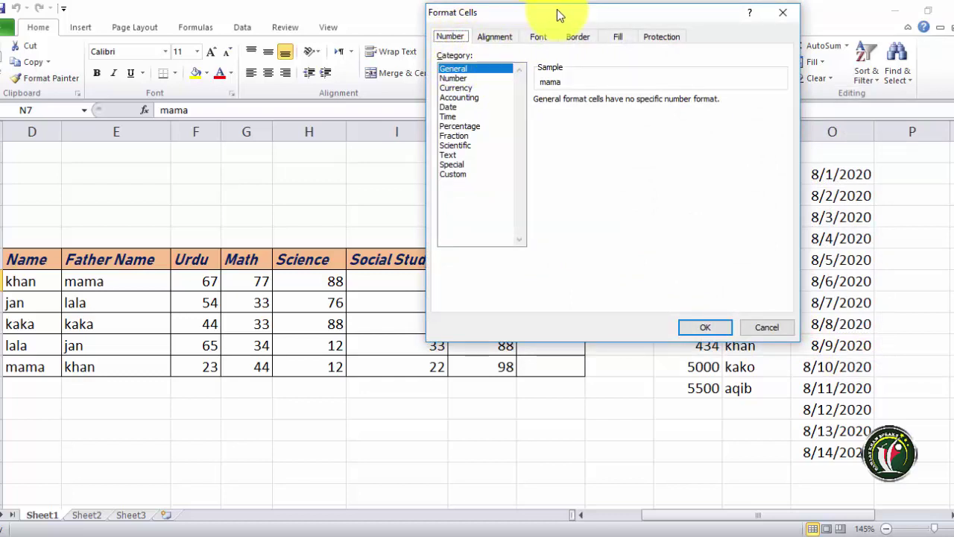
{"action": "left_click_drag", "start_coordinate": [560, 14], "coordinate": [372, 100]}
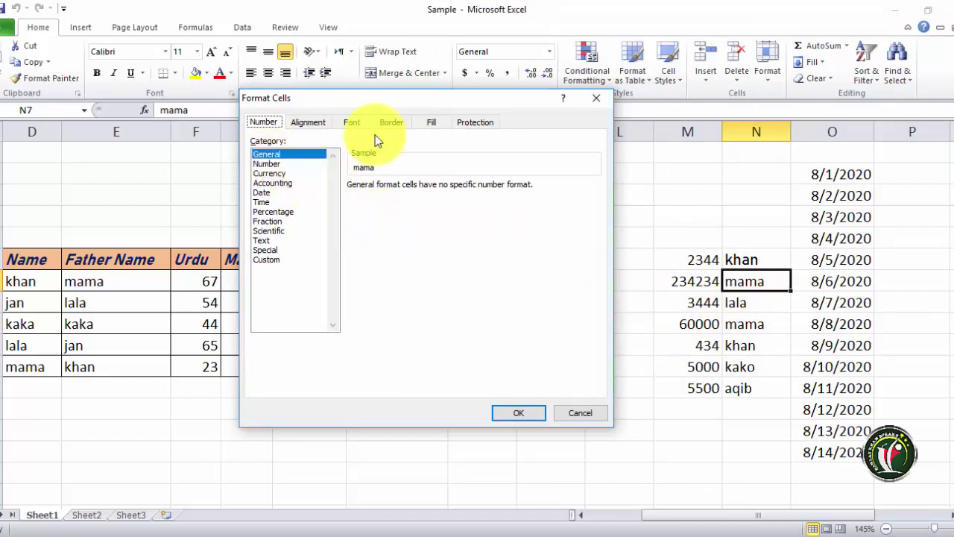
{"action": "left_click_drag", "start_coordinate": [458, 98], "coordinate": [462, 172]}
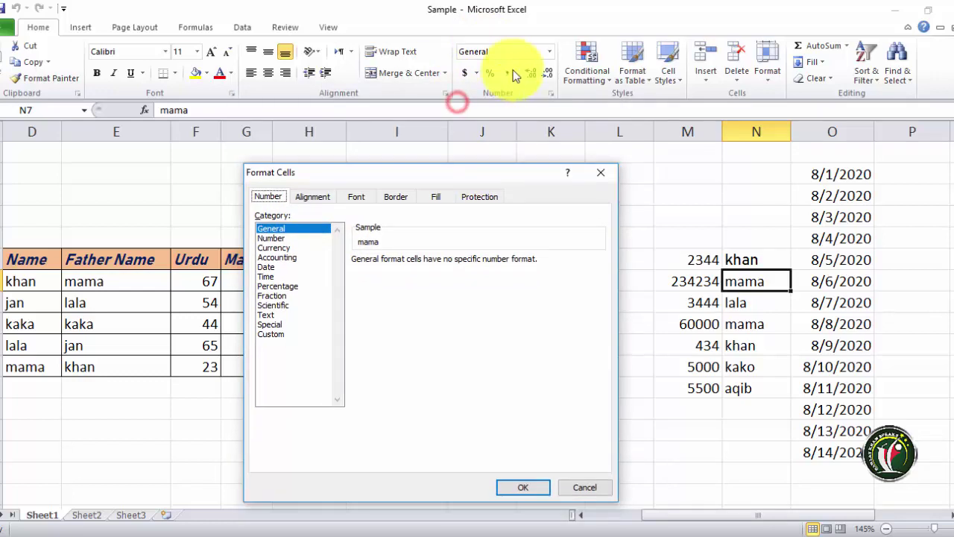
{"action": "left_click", "coordinate": [314, 198]}
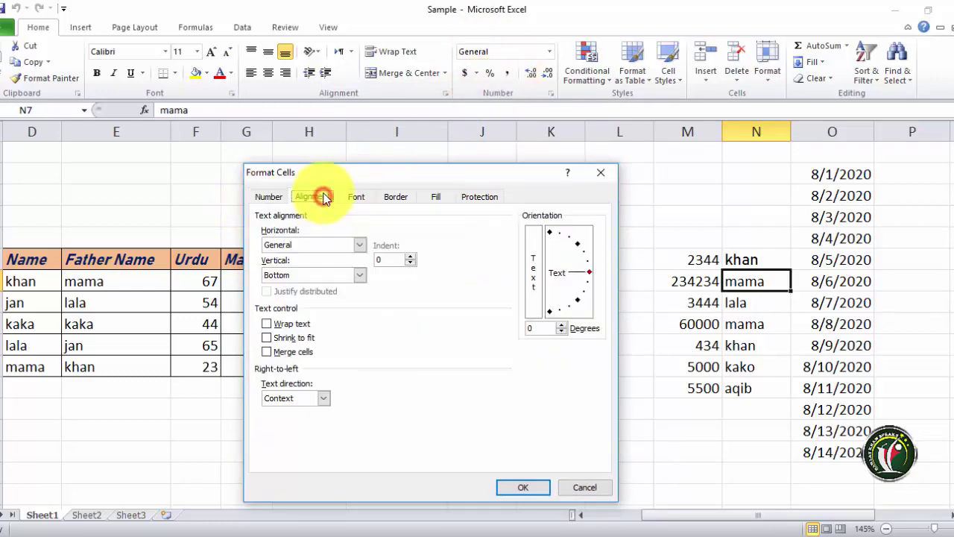
{"action": "left_click", "coordinate": [357, 199]}
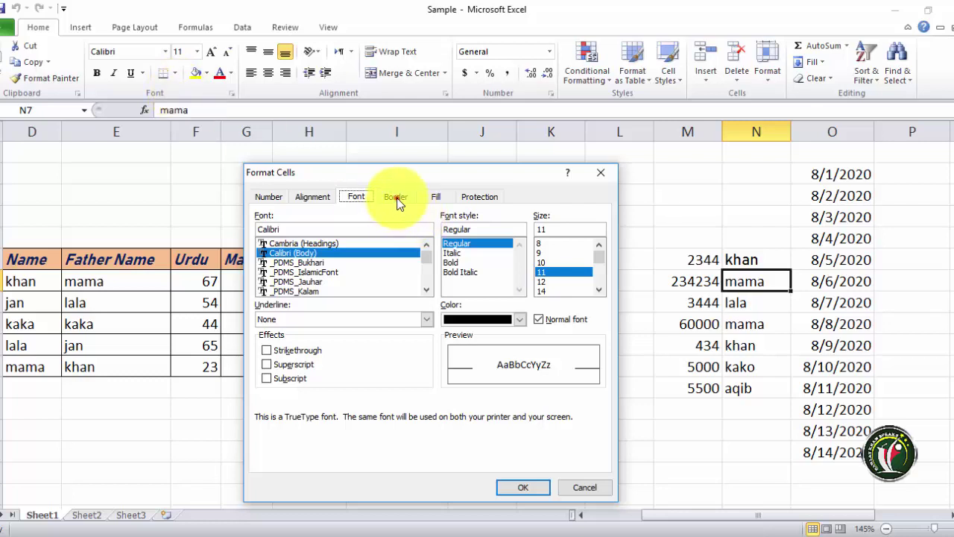
{"action": "left_click", "coordinate": [396, 198]}
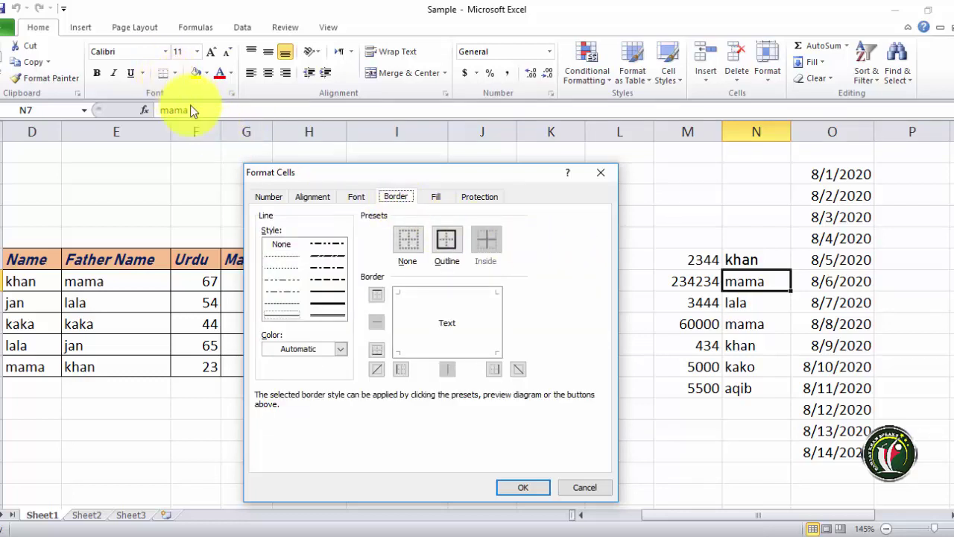
{"action": "left_click", "coordinate": [433, 196]}
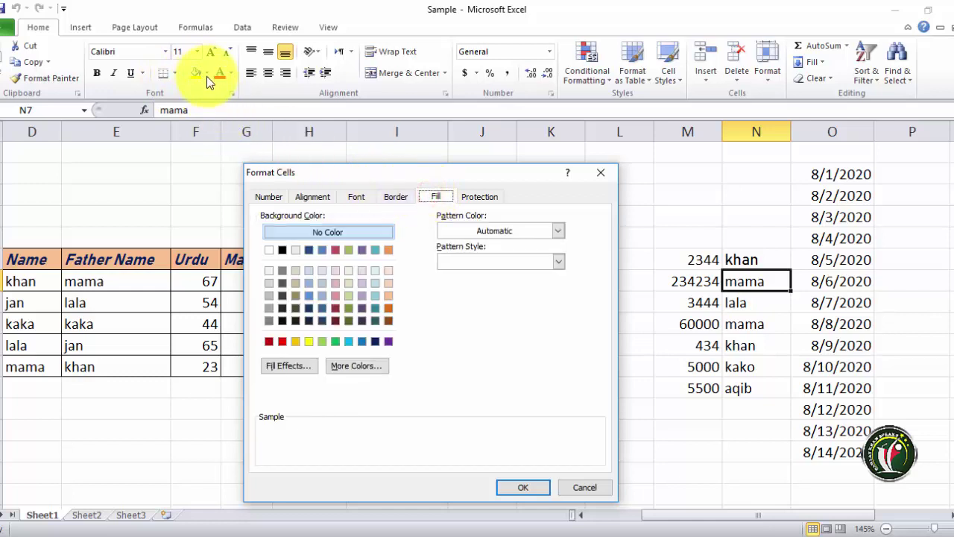
{"action": "left_click", "coordinate": [474, 196]}
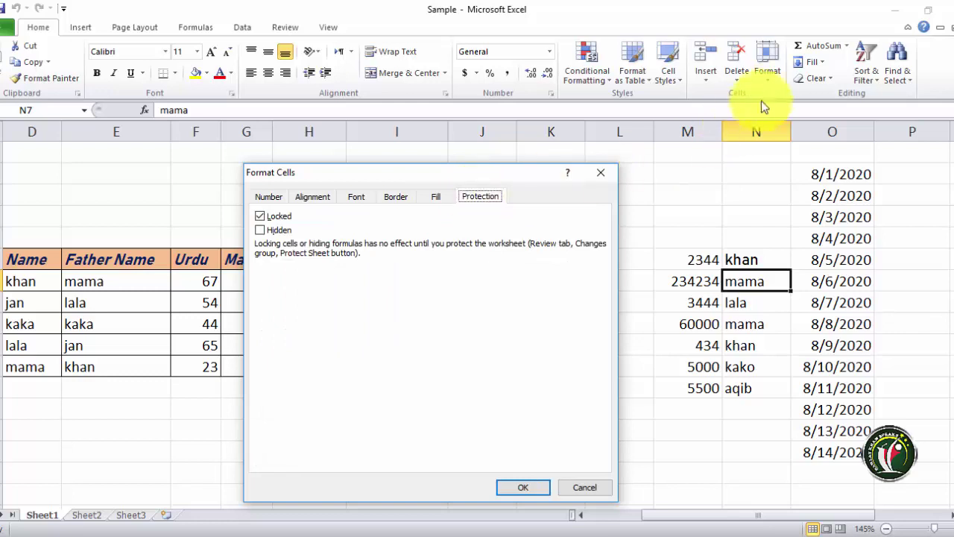
{"action": "left_click", "coordinate": [585, 488]}
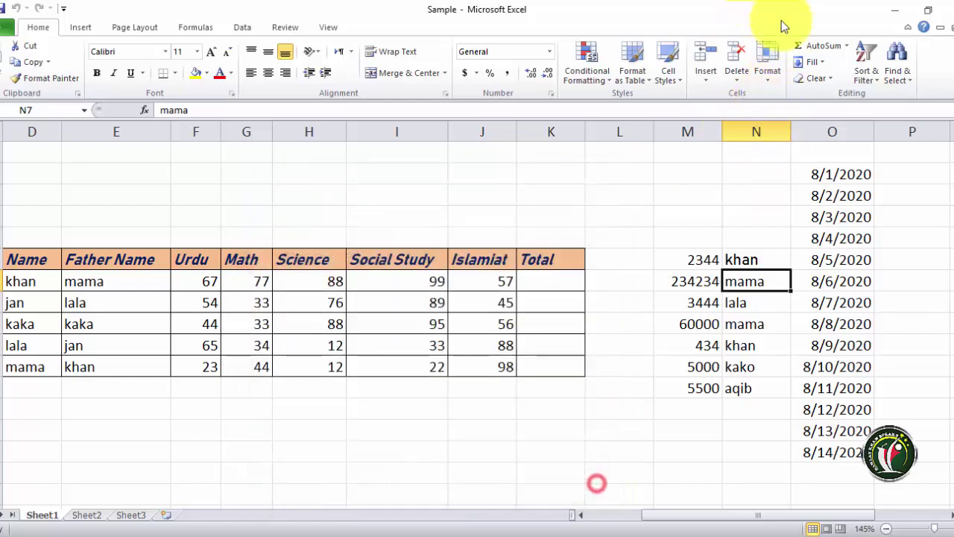
- Bring up Format Cells from the Format menu and cancel it unchanged
{"action": "left_click", "coordinate": [768, 74]}
{"action": "left_click", "coordinate": [803, 341]}
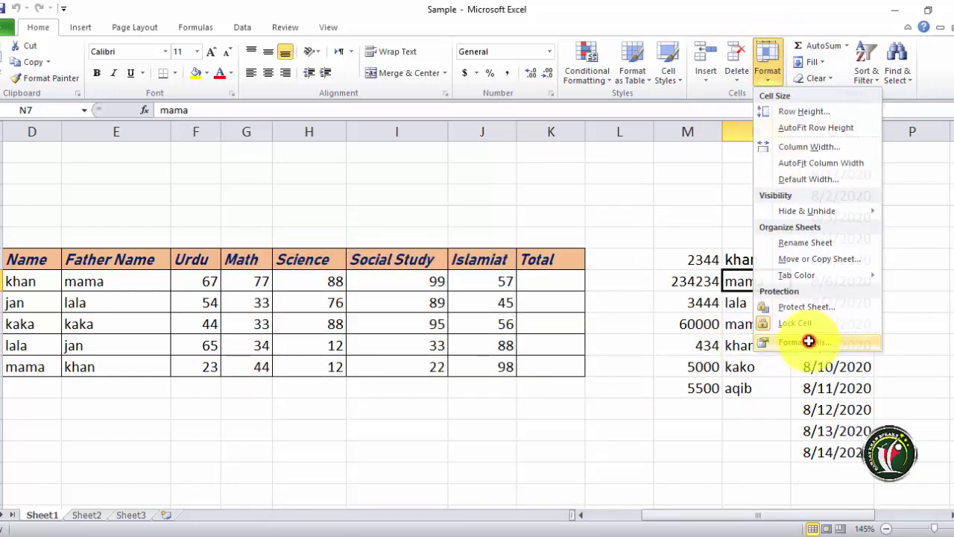
{"action": "left_click", "coordinate": [585, 488]}
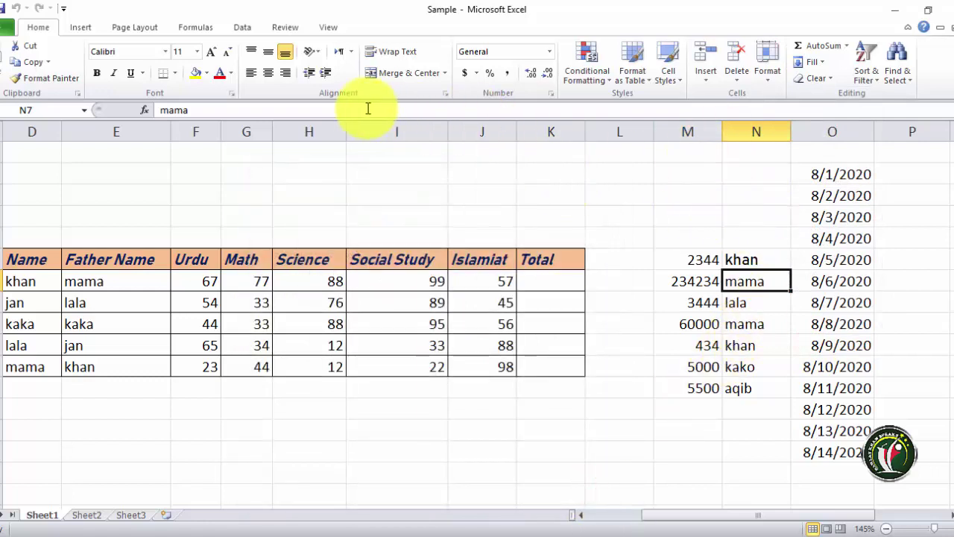
- Browse the Number, Font, Border, Fill and Protection tabs of Format Cells, then cancel
{"action": "left_click", "coordinate": [444, 93]}
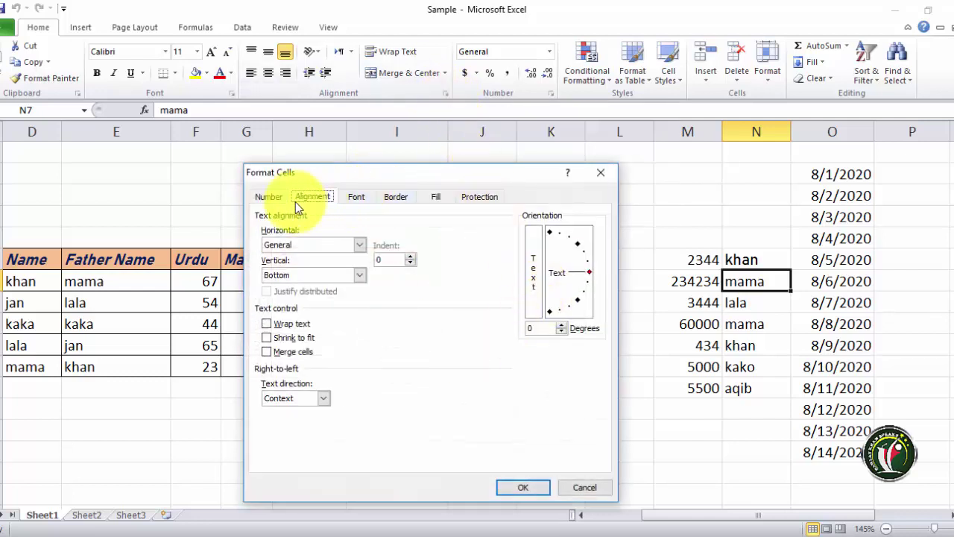
{"action": "left_click", "coordinate": [269, 196]}
{"action": "left_click", "coordinate": [356, 196]}
{"action": "left_click", "coordinate": [395, 196]}
{"action": "left_click", "coordinate": [435, 198]}
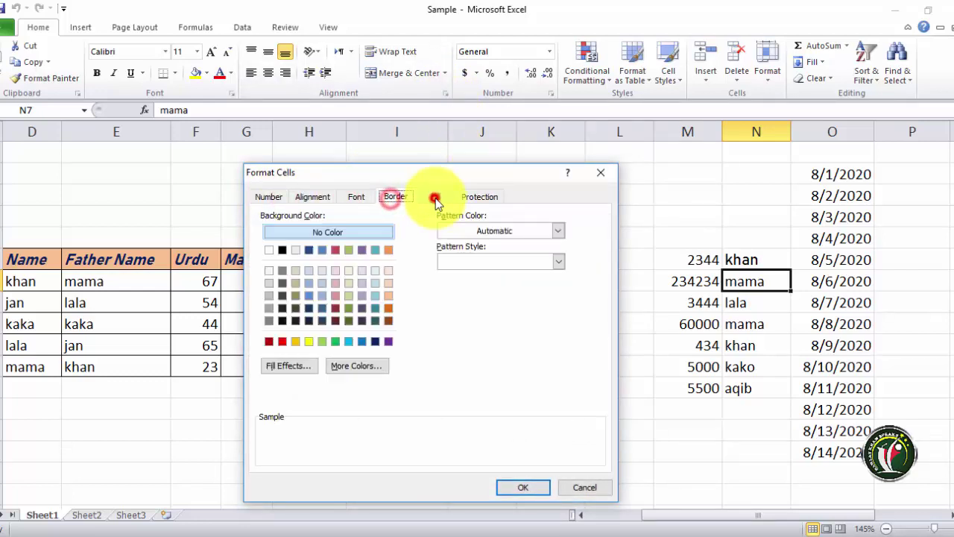
{"action": "left_click", "coordinate": [495, 197]}
{"action": "left_click", "coordinate": [584, 488]}
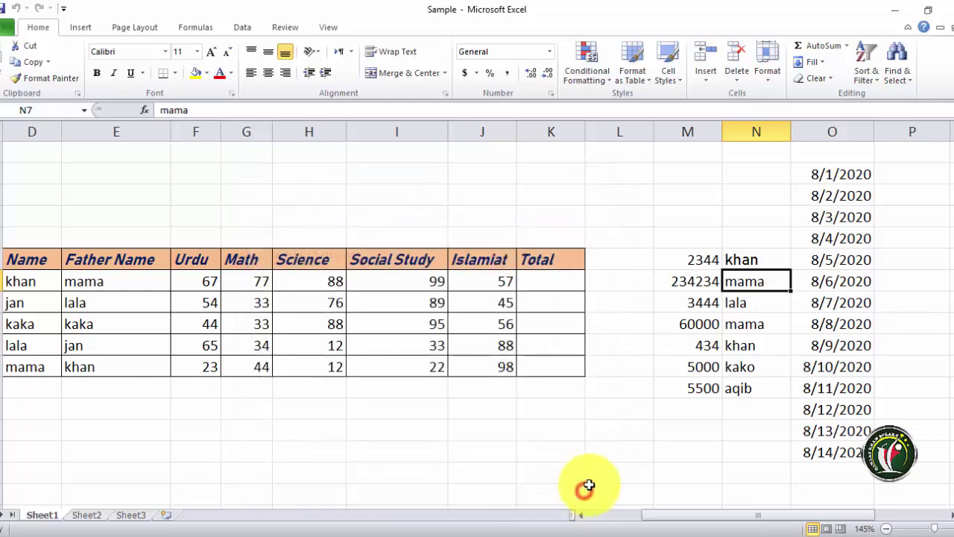
- Total M6:M12 into M13 with AutoSum, then delete that first total
{"action": "left_click", "coordinate": [846, 47]}
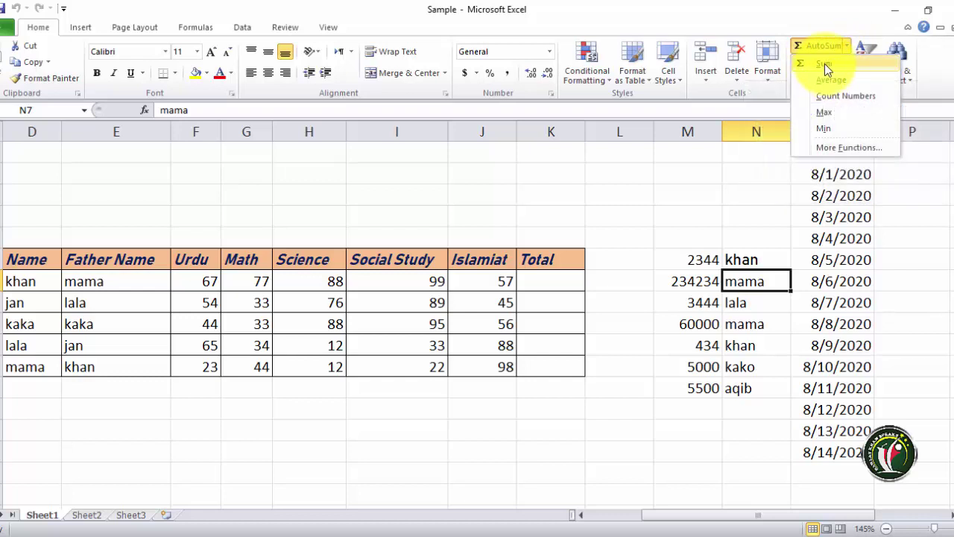
{"action": "left_click", "coordinate": [697, 407]}
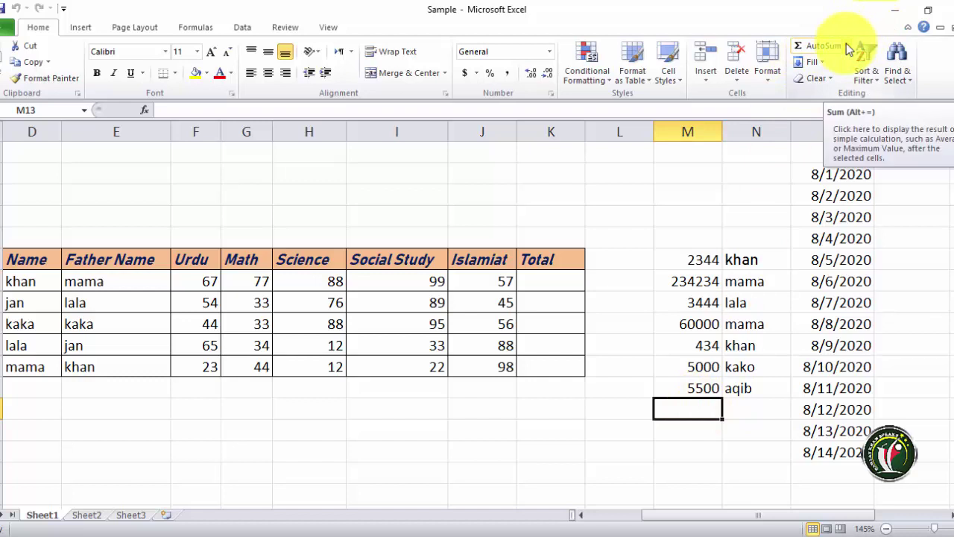
{"action": "left_click", "coordinate": [851, 46]}
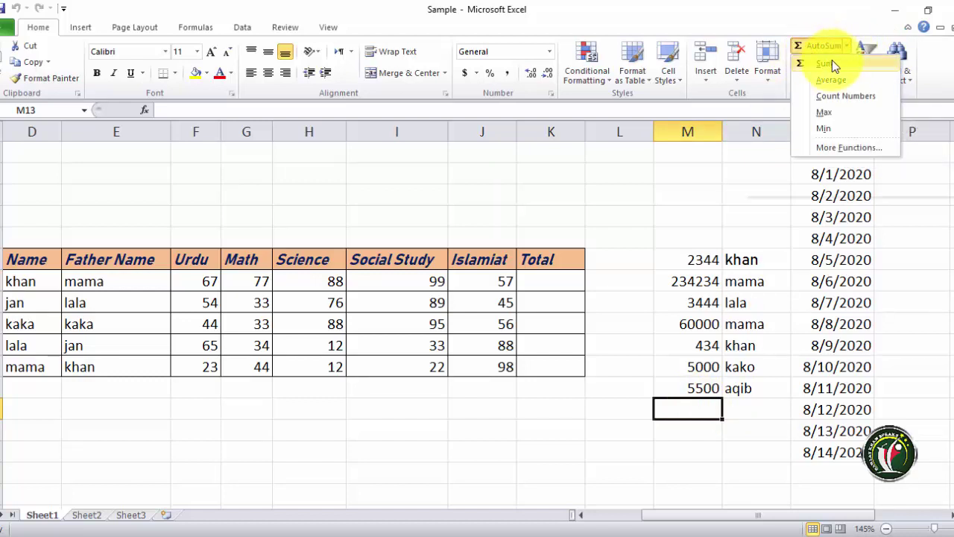
{"action": "left_click", "coordinate": [703, 436]}
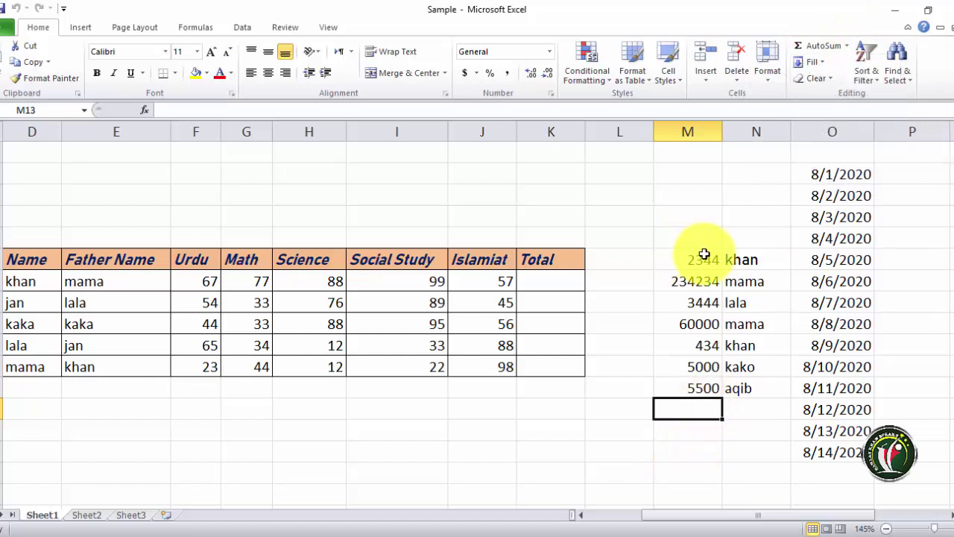
{"action": "left_click_drag", "start_coordinate": [703, 260], "coordinate": [706, 387]}
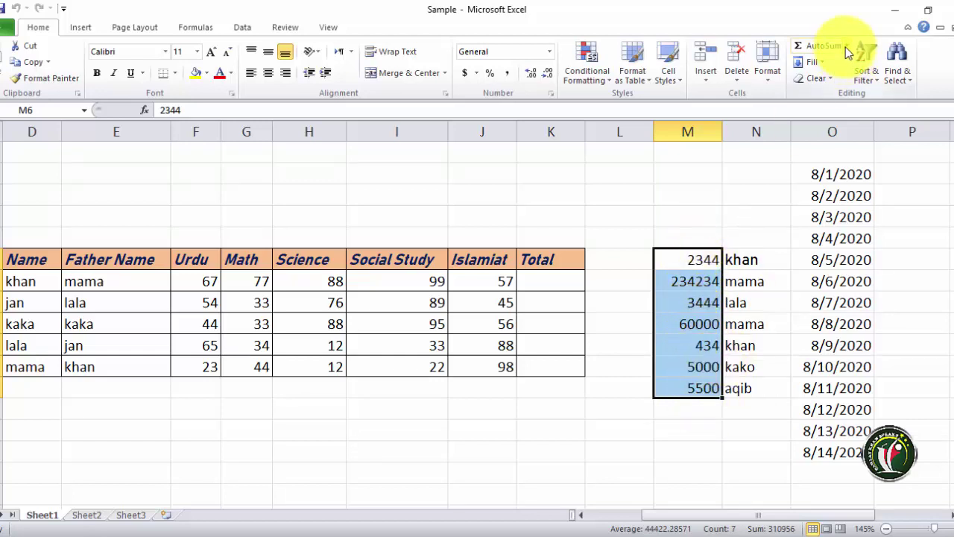
{"action": "left_click", "coordinate": [818, 45]}
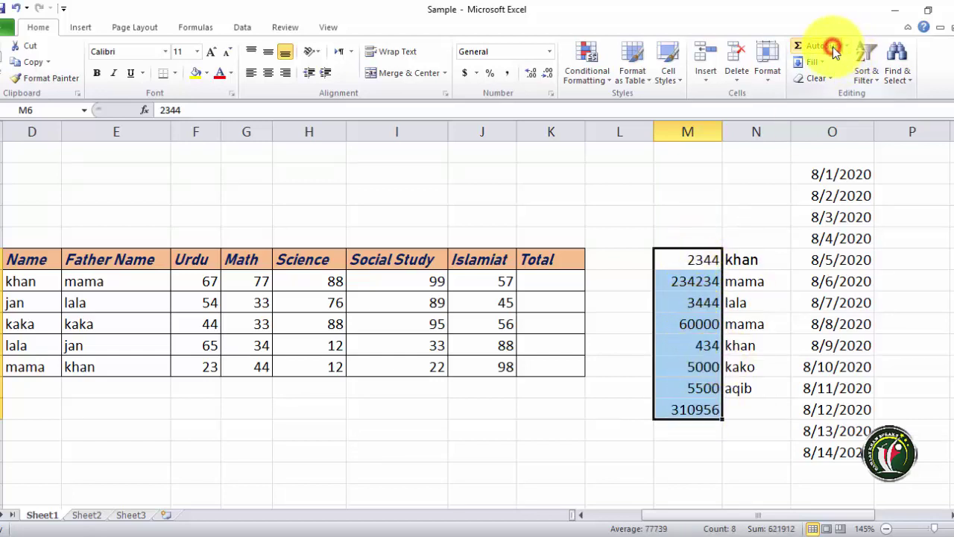
{"action": "left_click", "coordinate": [687, 413]}
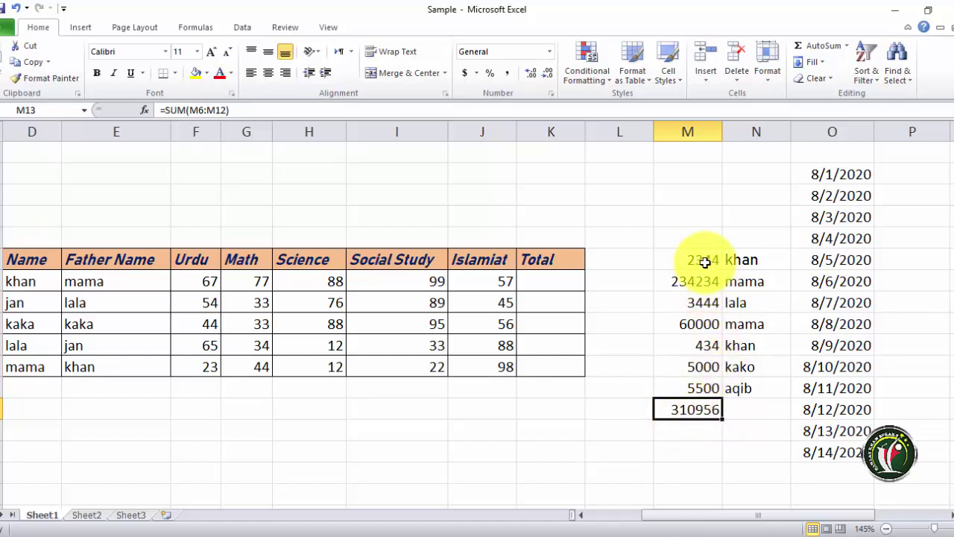
{"action": "key", "text": "Delete"}
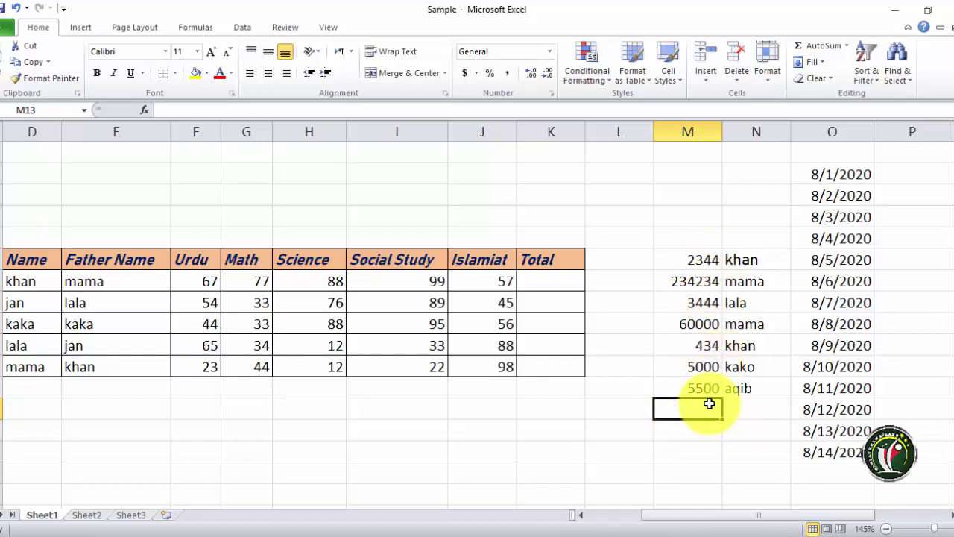
- Insert =SUM(M6:M12) into M13 from the AutoSum list, totalling 310956
{"action": "left_click", "coordinate": [847, 46]}
{"action": "left_click", "coordinate": [832, 65]}
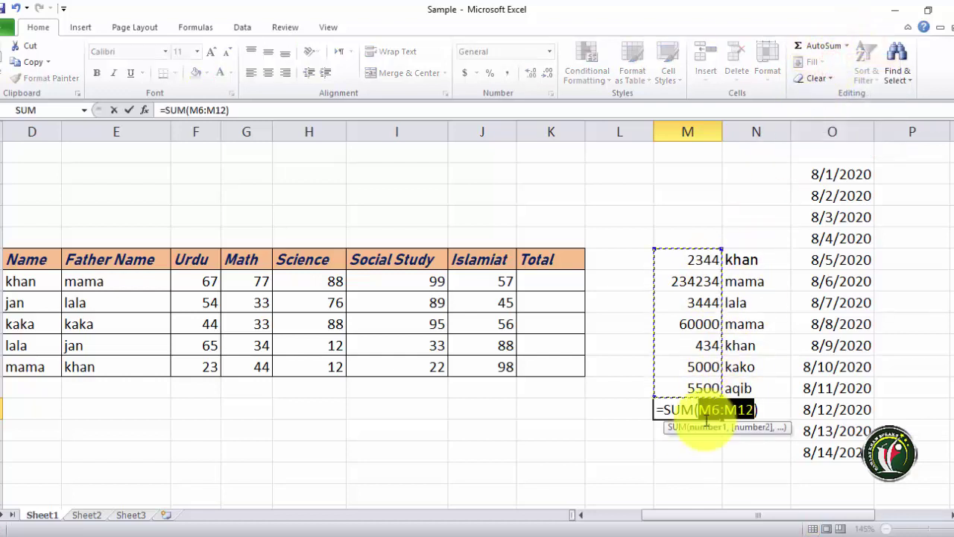
{"action": "key", "text": "Return"}
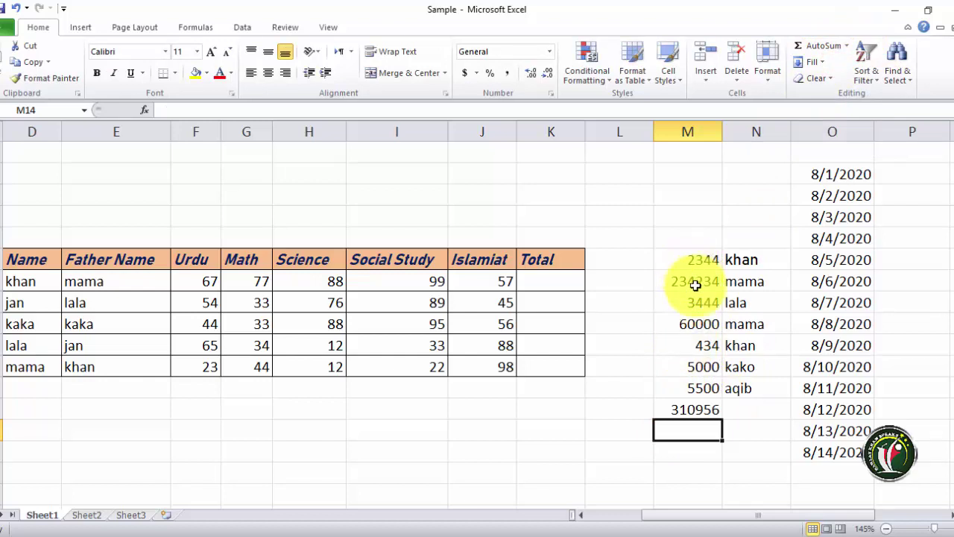
- Give M13 a yellow fill, then delete its total
{"action": "left_click", "coordinate": [695, 412]}
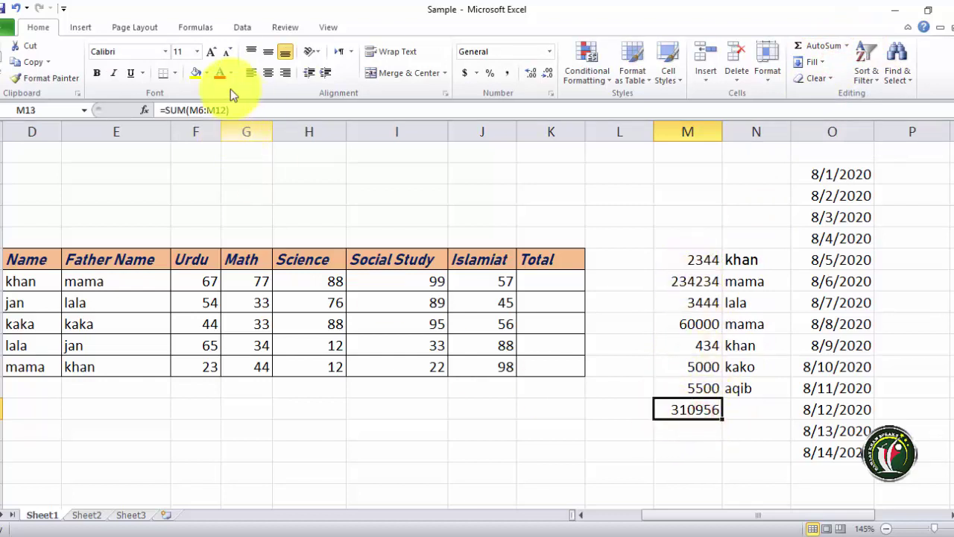
{"action": "left_click", "coordinate": [196, 72]}
{"action": "left_click", "coordinate": [697, 431]}
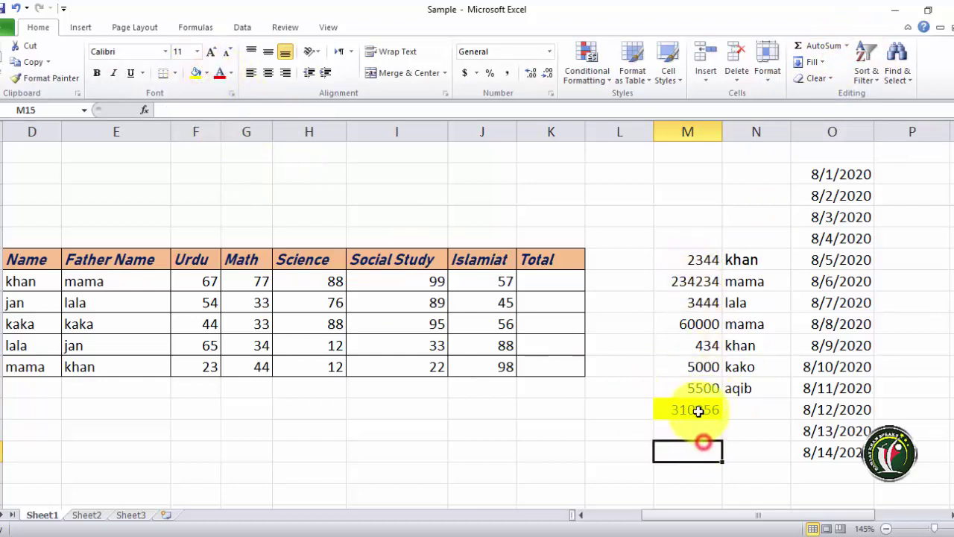
{"action": "left_click", "coordinate": [690, 409]}
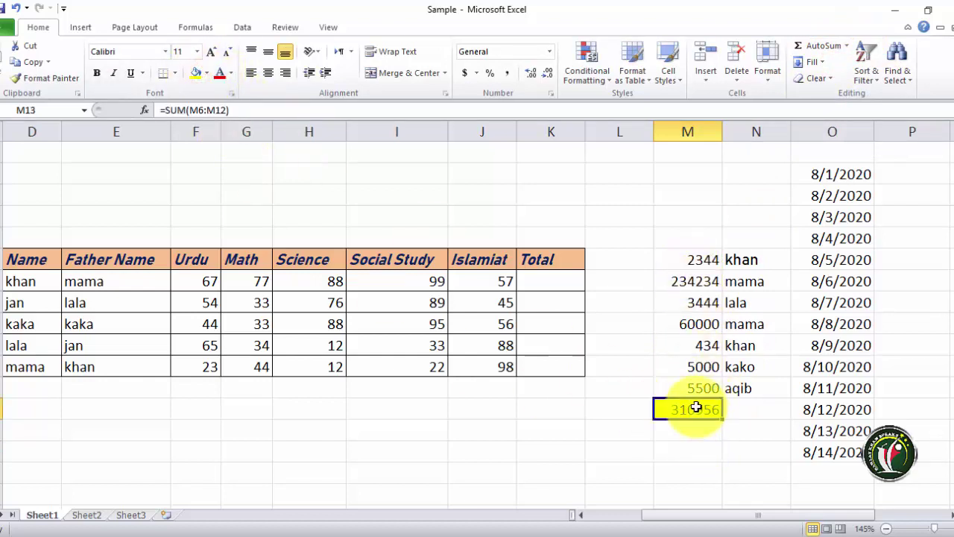
{"action": "key", "text": "Delete"}
- Insert =AVERAGE(M6:M12) into M13, showing 44422.3
{"action": "left_click", "coordinate": [849, 51]}
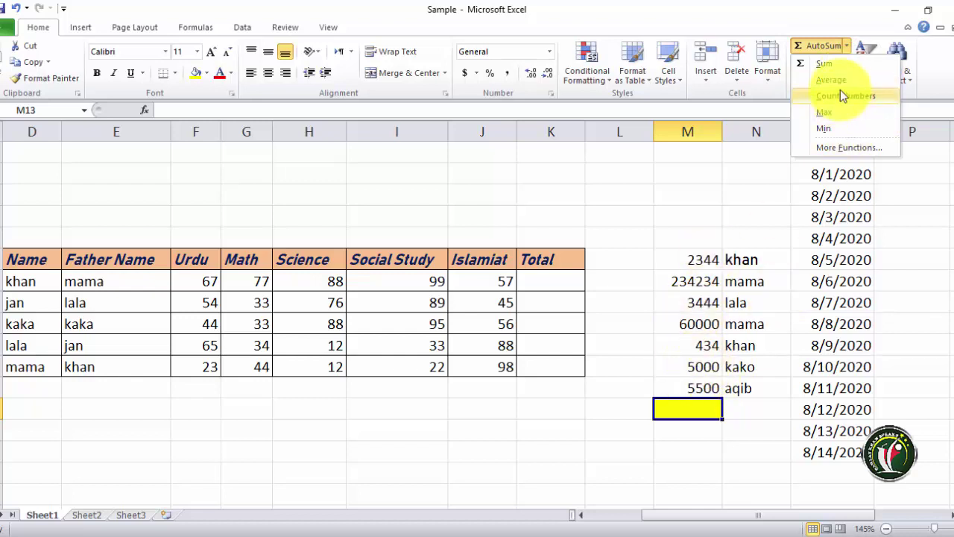
{"action": "left_click", "coordinate": [831, 80]}
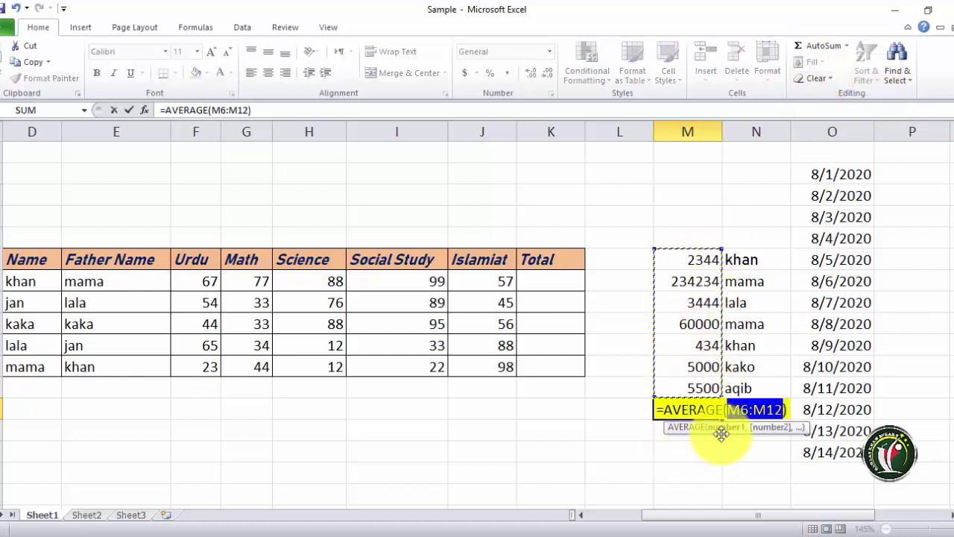
{"action": "key", "text": "Return"}
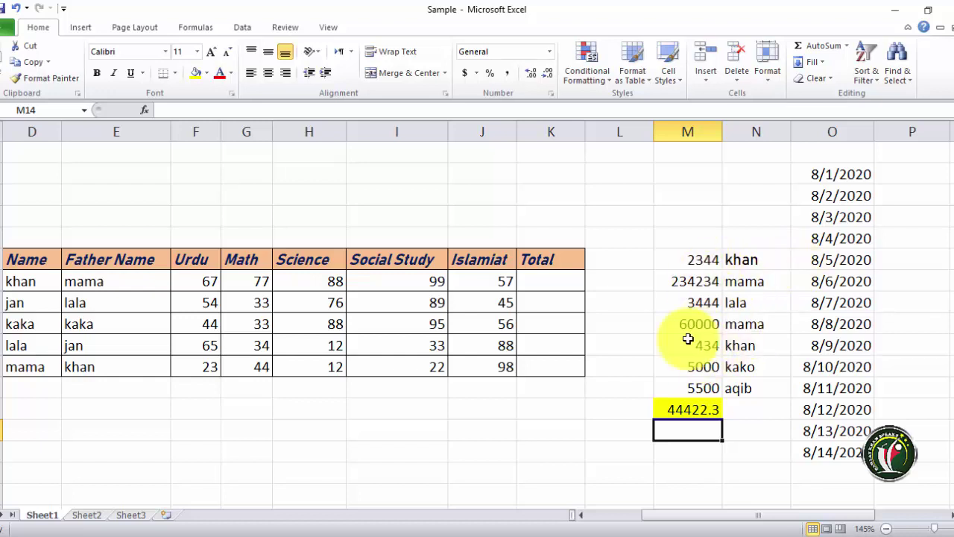
- Delete the average from M13, leaving the yellow cell empty
{"action": "left_click", "coordinate": [691, 410]}
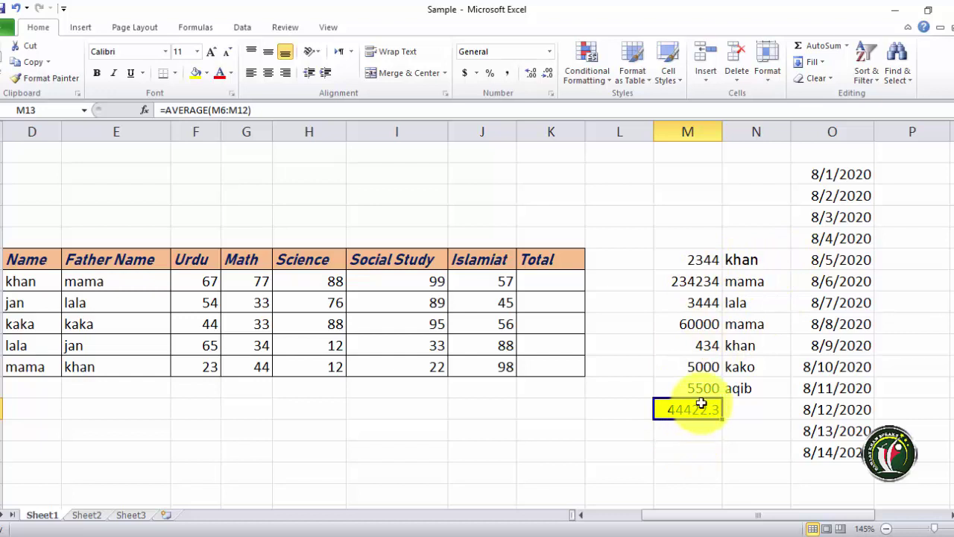
{"action": "left_click", "coordinate": [848, 46]}
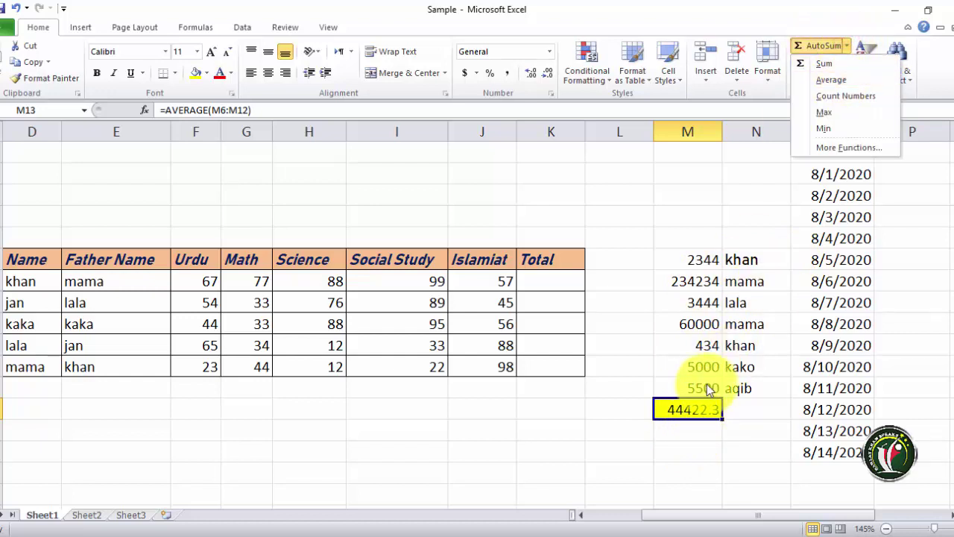
{"action": "left_click", "coordinate": [698, 412]}
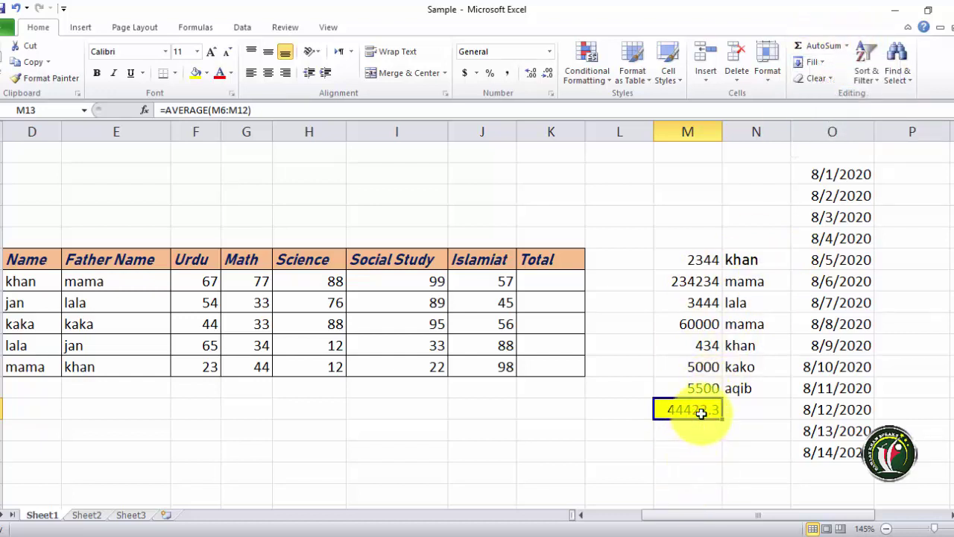
{"action": "key", "text": "Delete"}
{"action": "left_click", "coordinate": [847, 47]}
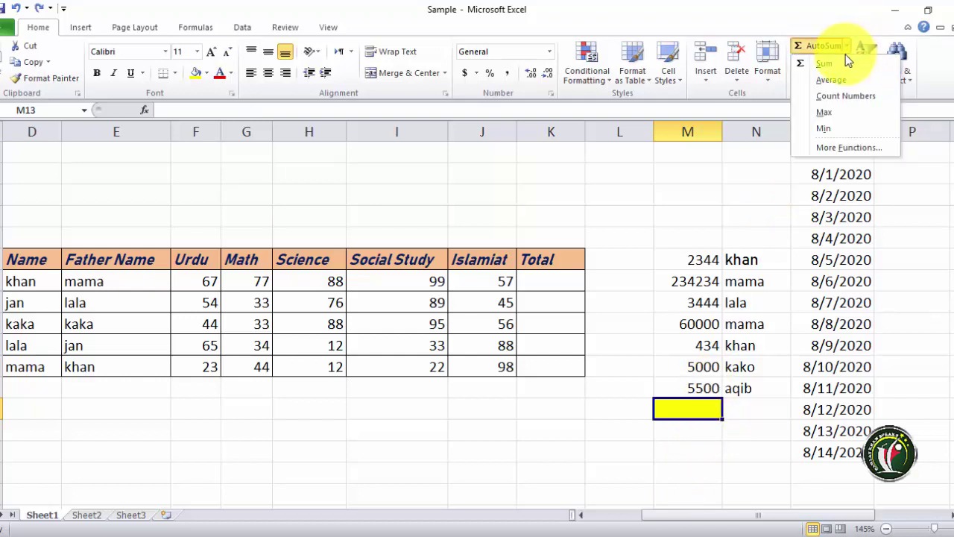
- Try Count Numbers on M6:M12 and undo it, then show the maximum 234234 in M13
{"action": "left_click", "coordinate": [713, 353]}
{"action": "left_click_drag", "start_coordinate": [698, 419], "coordinate": [699, 388]}
{"action": "left_click", "coordinate": [846, 46]}
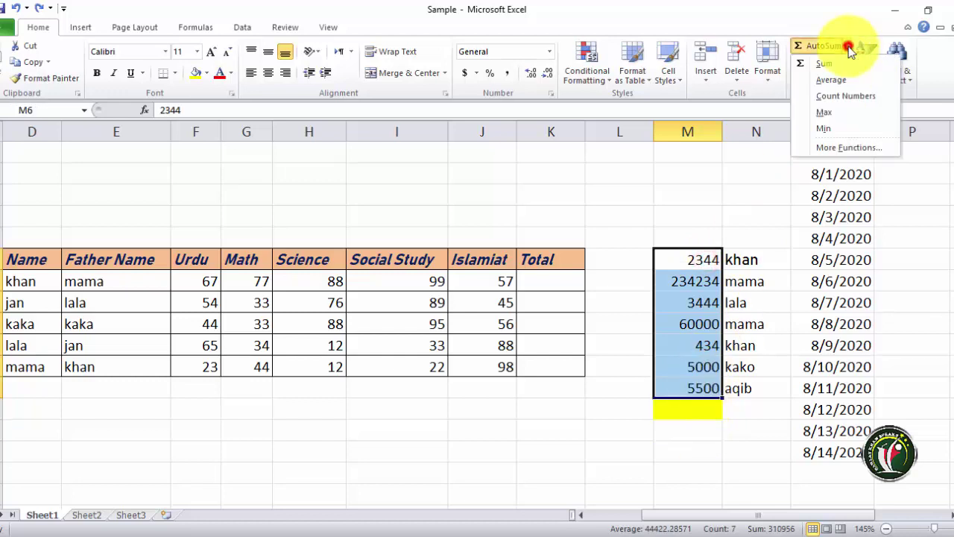
{"action": "left_click", "coordinate": [850, 96]}
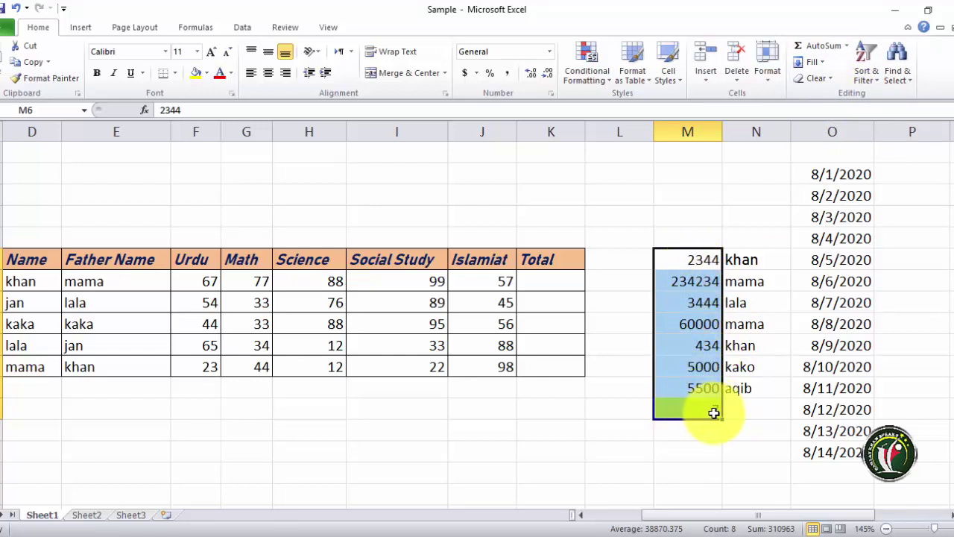
{"action": "key", "text": "ctrl+z"}
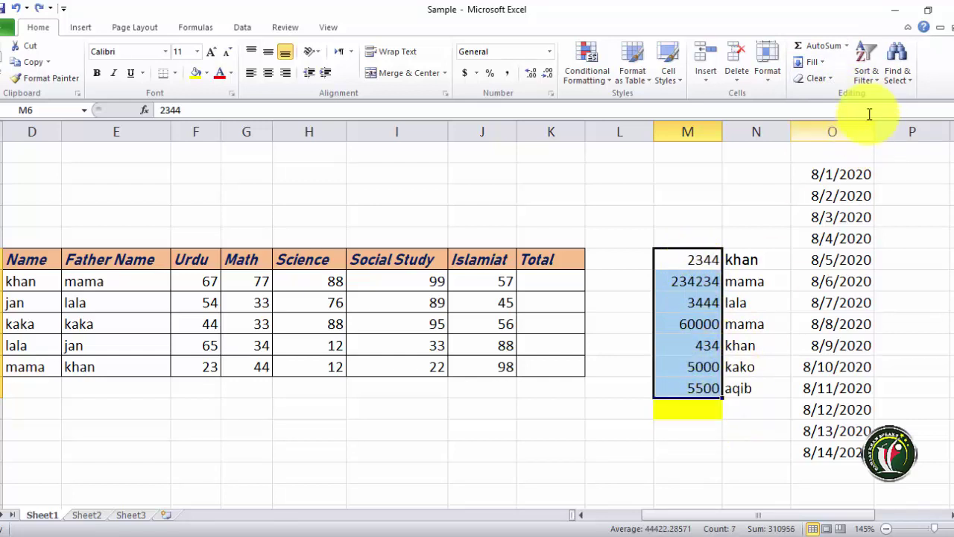
{"action": "left_click", "coordinate": [850, 49]}
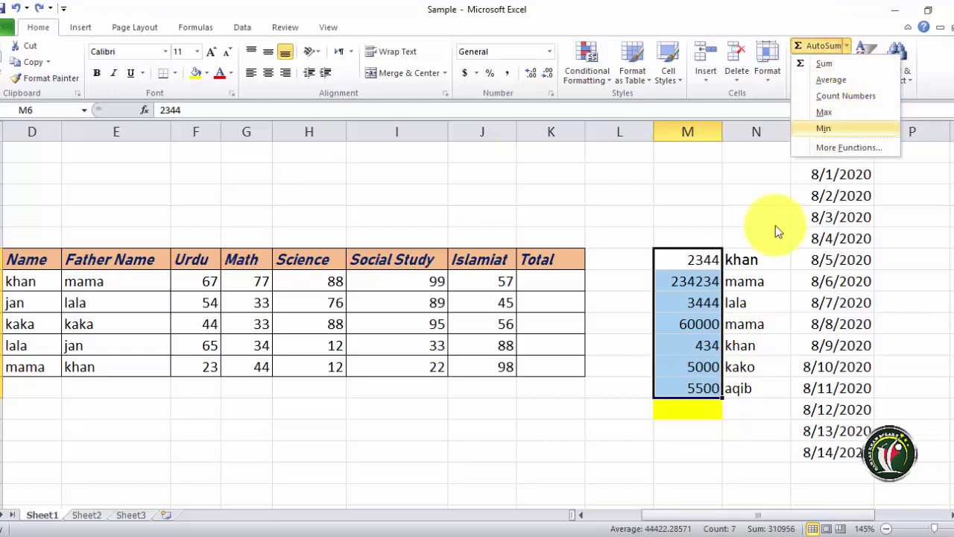
{"action": "left_click", "coordinate": [826, 116]}
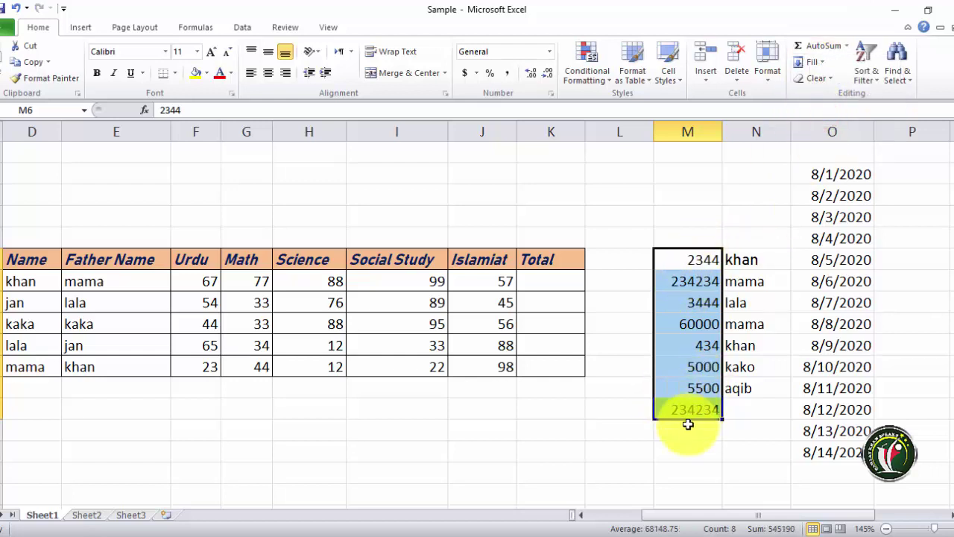
{"action": "left_click", "coordinate": [677, 290]}
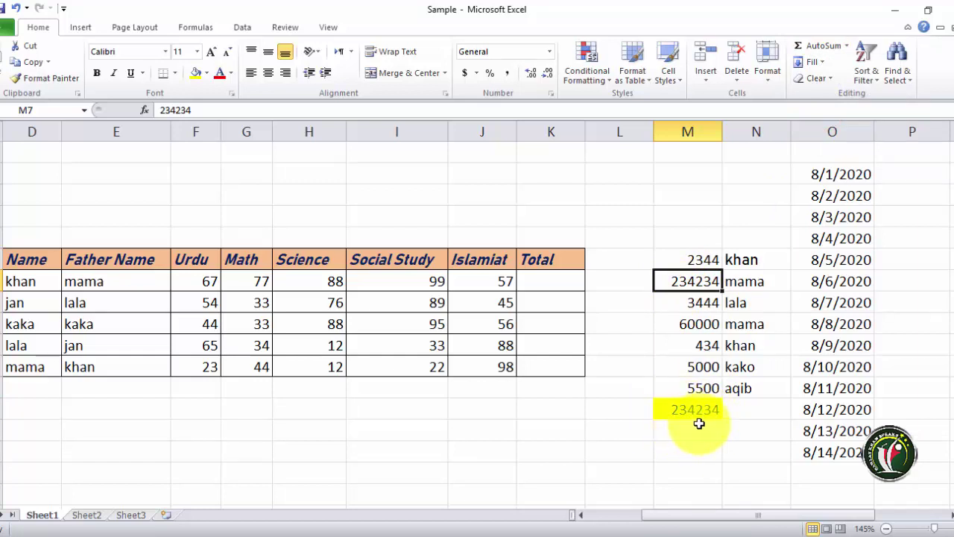
- Put the minimum of M6:M12, 434, into M13, then undo it
{"action": "left_click_drag", "start_coordinate": [687, 260], "coordinate": [699, 418]}
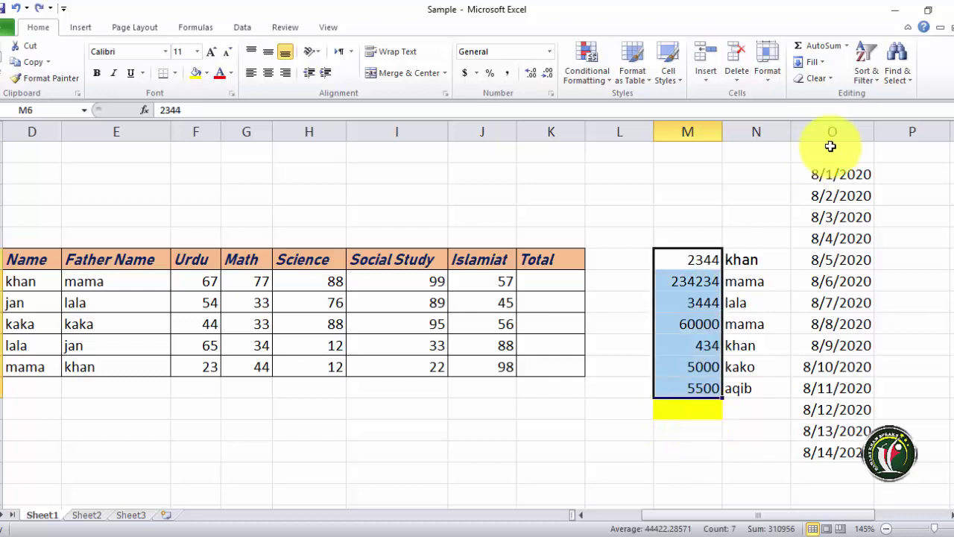
{"action": "left_click", "coordinate": [848, 49]}
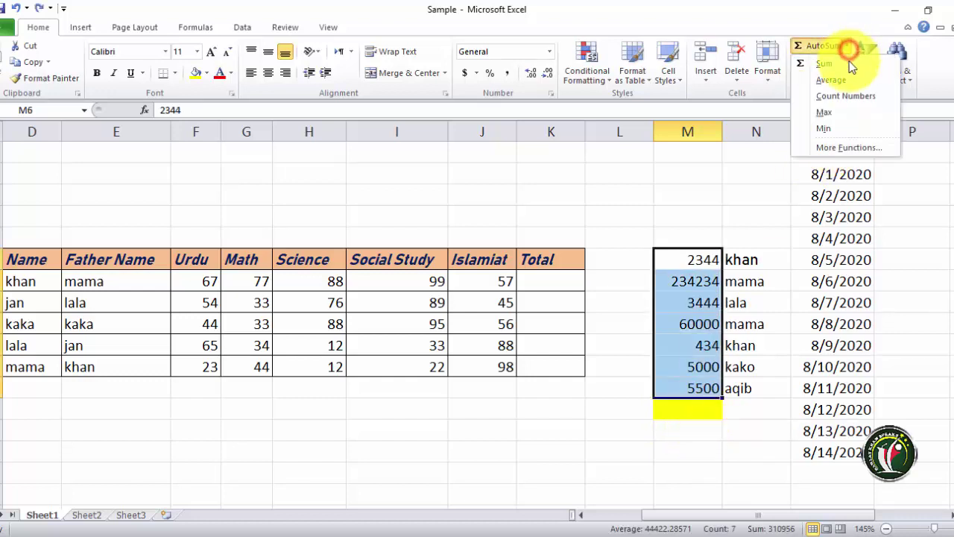
{"action": "left_click", "coordinate": [831, 129]}
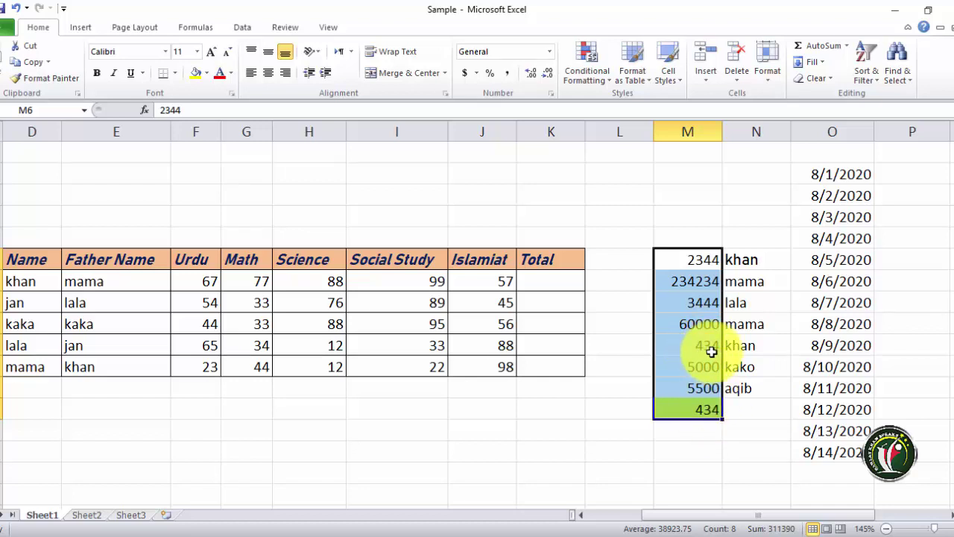
{"action": "key", "text": "ctrl+z"}
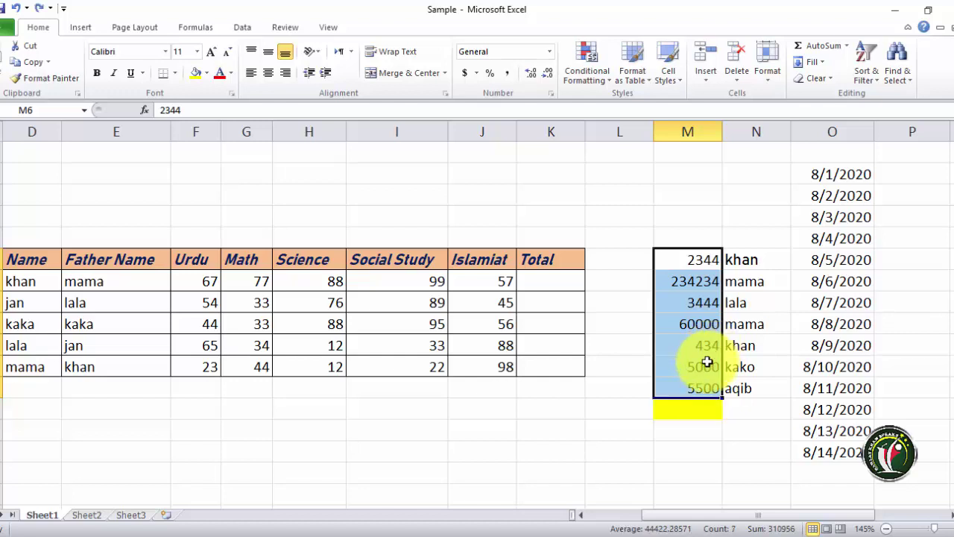
{"action": "left_click", "coordinate": [846, 47]}
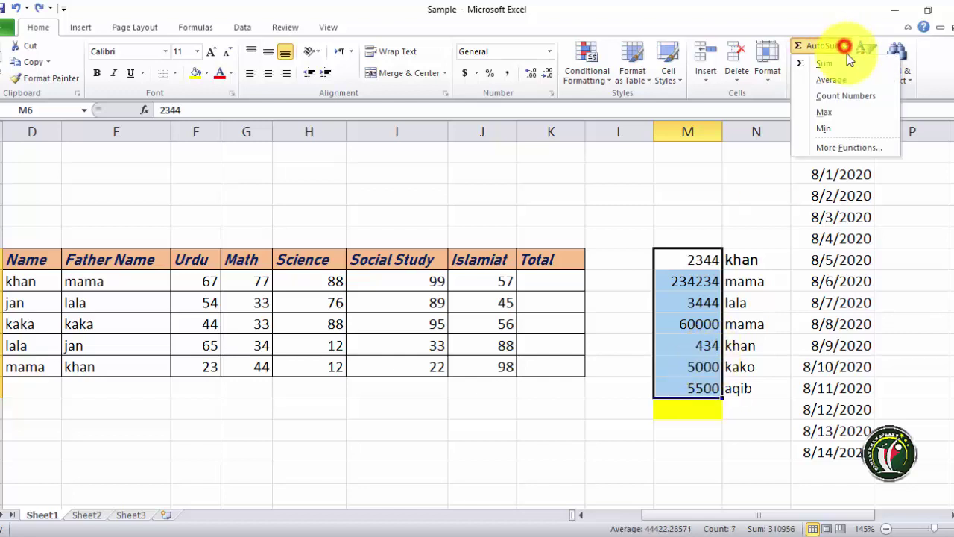
- Open and dismiss the function browser, AutoSum list and Fill list without inserting anything
{"action": "left_click", "coordinate": [830, 146]}
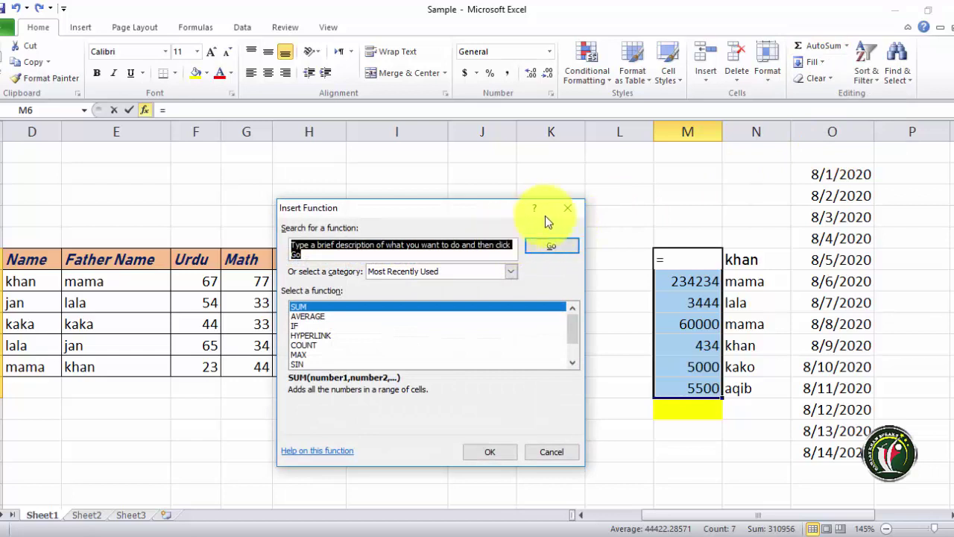
{"action": "left_click", "coordinate": [568, 211]}
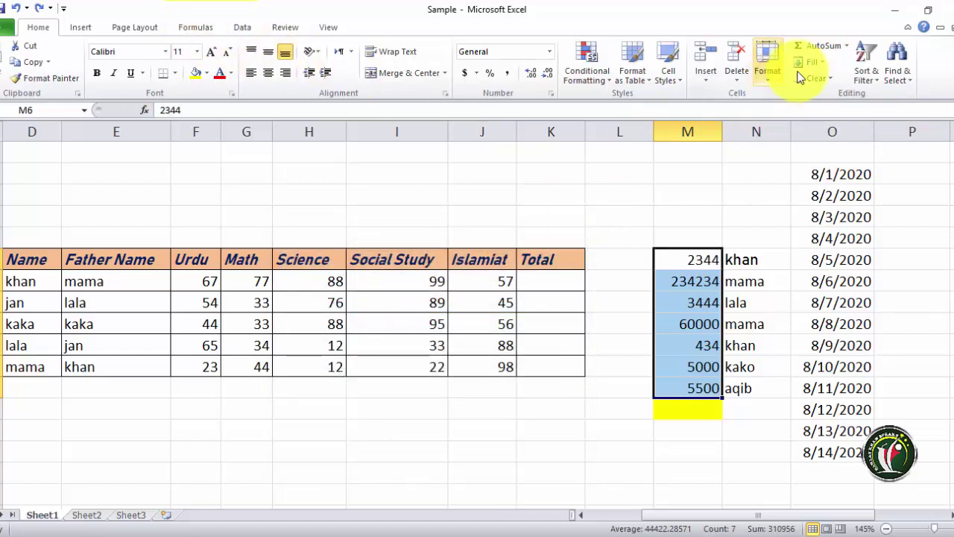
{"action": "left_click", "coordinate": [844, 47]}
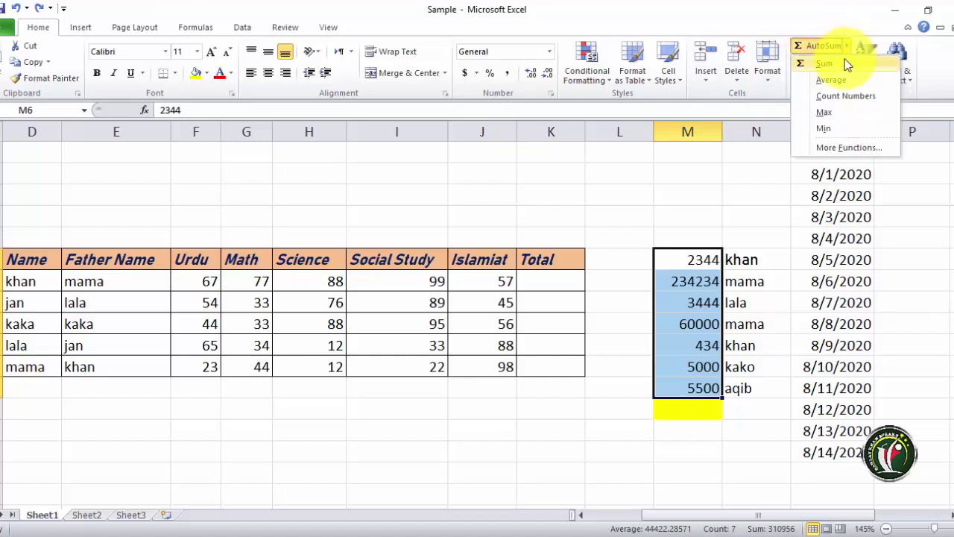
{"action": "left_click", "coordinate": [783, 88]}
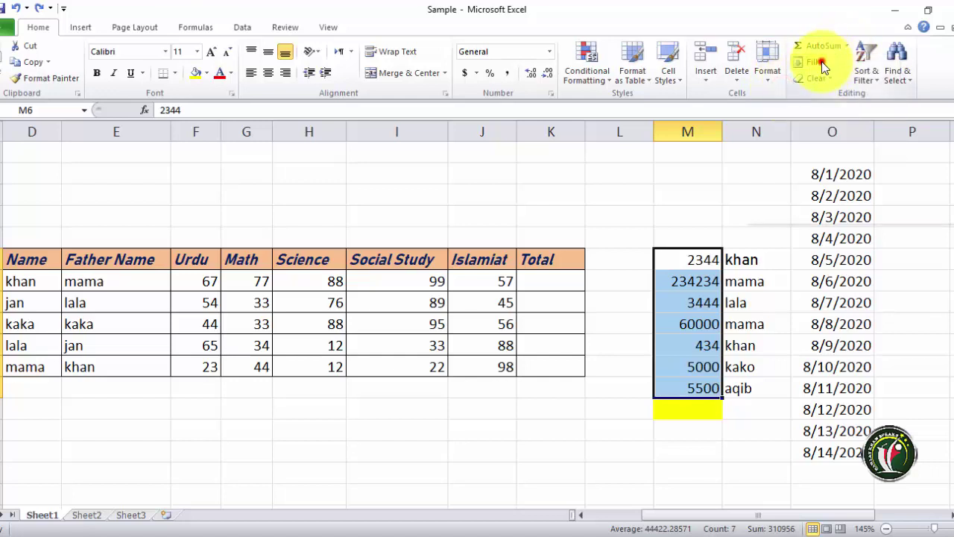
{"action": "left_click", "coordinate": [822, 62]}
{"action": "left_click", "coordinate": [631, 313]}
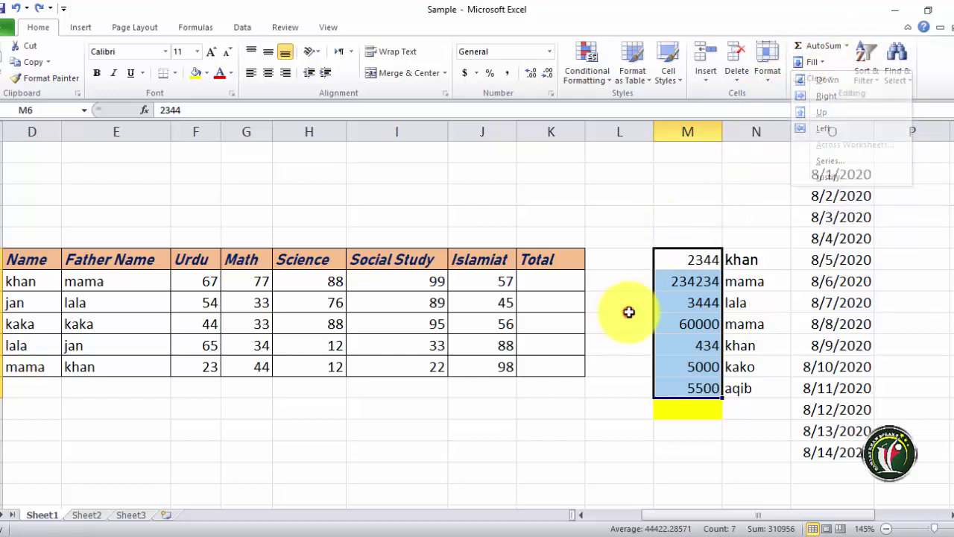
- Select M6:M12 and copy the seven numbers with Ctrl+C
{"action": "scroll", "coordinate": [656, 299], "scroll_direction": "down", "scroll_amount": 2}
{"action": "scroll", "coordinate": [677, 281], "scroll_direction": "up", "scroll_amount": 2}
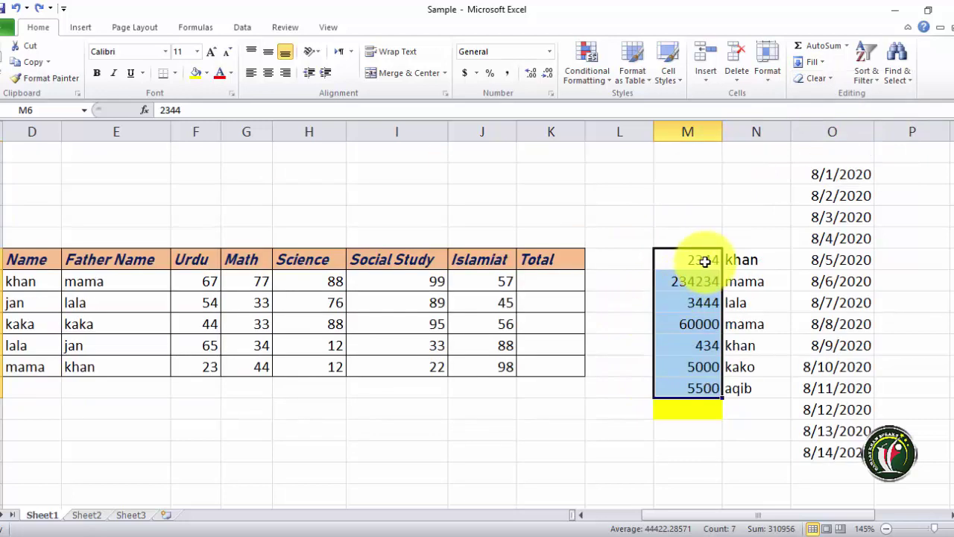
{"action": "left_click_drag", "start_coordinate": [704, 261], "coordinate": [709, 380]}
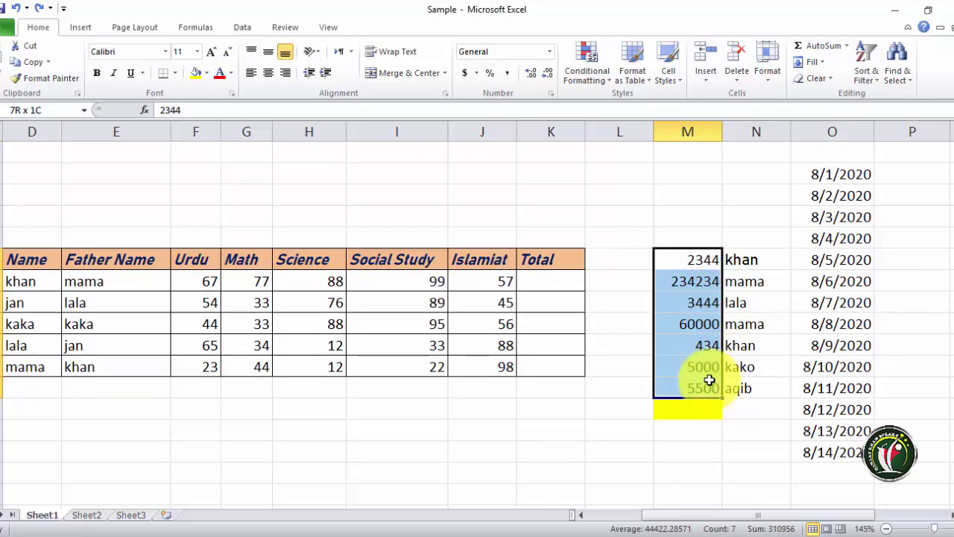
{"action": "scroll", "coordinate": [710, 377], "scroll_direction": "down", "scroll_amount": 1}
{"action": "key", "text": "ctrl+c"}
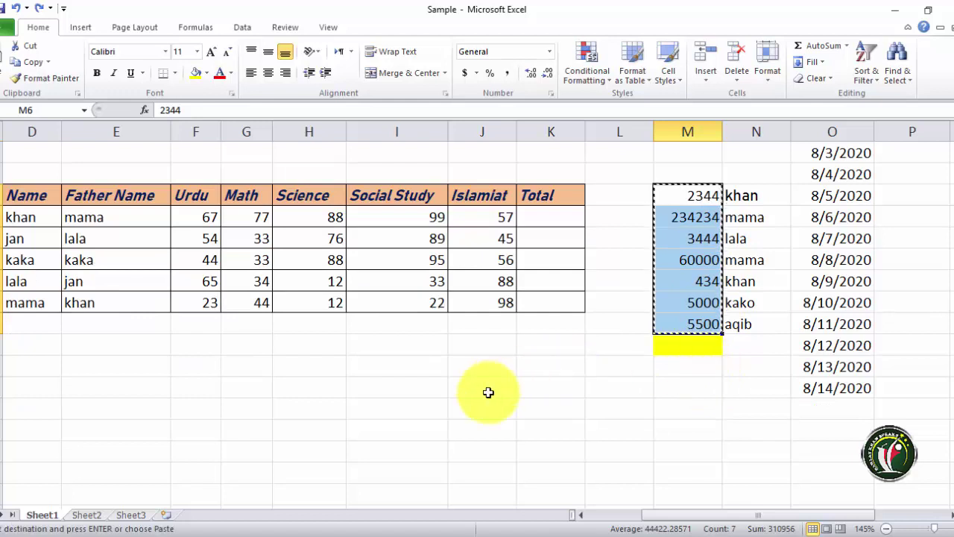
- Paste the seven numbers starting at I15 so they occupy I15:I21
{"action": "left_click", "coordinate": [378, 393]}
{"action": "key", "text": "ctrl+v"}
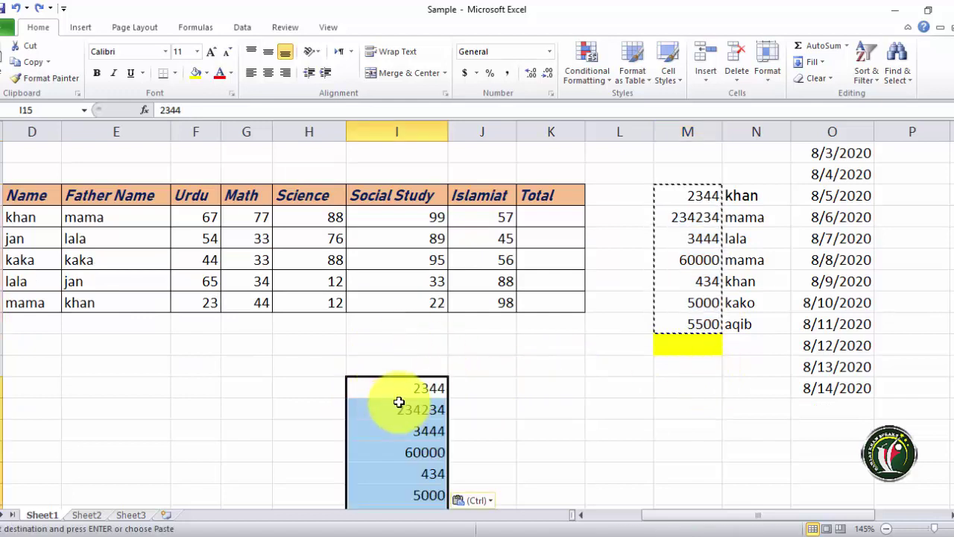
{"action": "scroll", "coordinate": [399, 398], "scroll_direction": "down", "scroll_amount": 2}
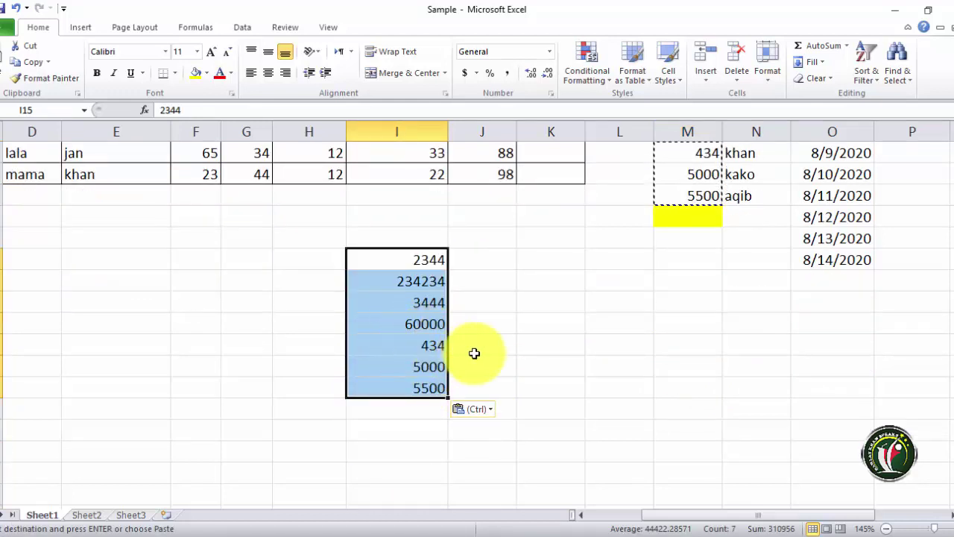
{"action": "left_click", "coordinate": [503, 341]}
{"action": "left_click_drag", "start_coordinate": [428, 260], "coordinate": [423, 382]}
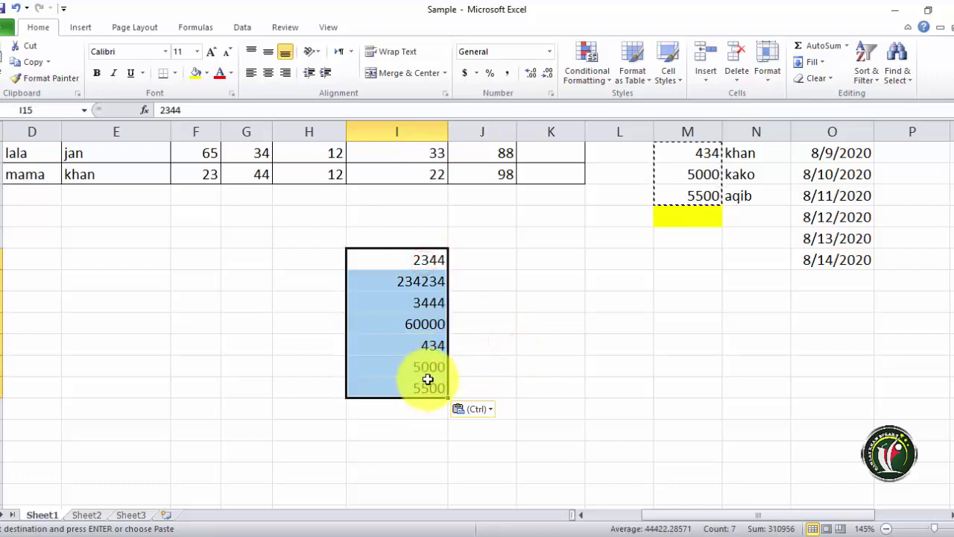
{"action": "left_click", "coordinate": [533, 322]}
{"action": "left_click_drag", "start_coordinate": [419, 261], "coordinate": [432, 394]}
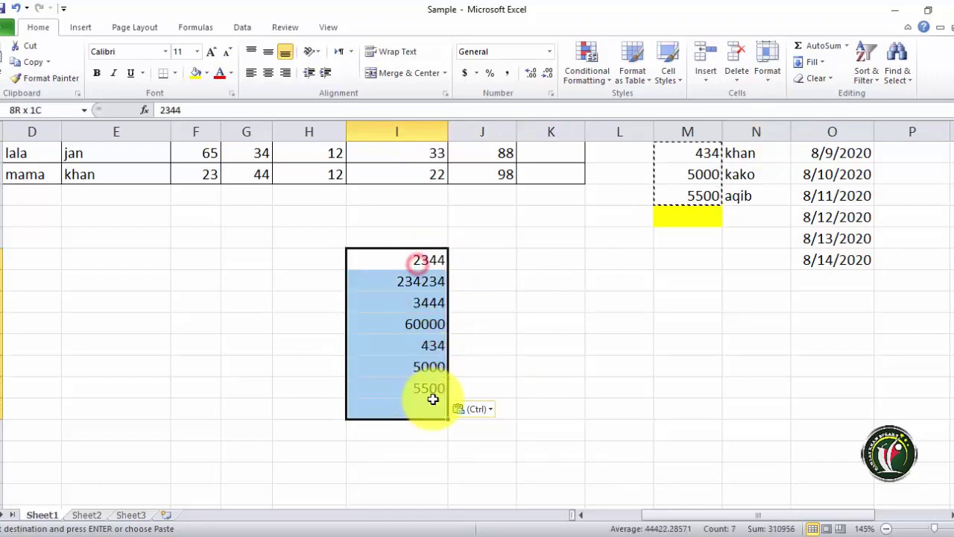
{"action": "left_click", "coordinate": [424, 255]}
{"action": "left_click_drag", "start_coordinate": [424, 255], "coordinate": [584, 398]}
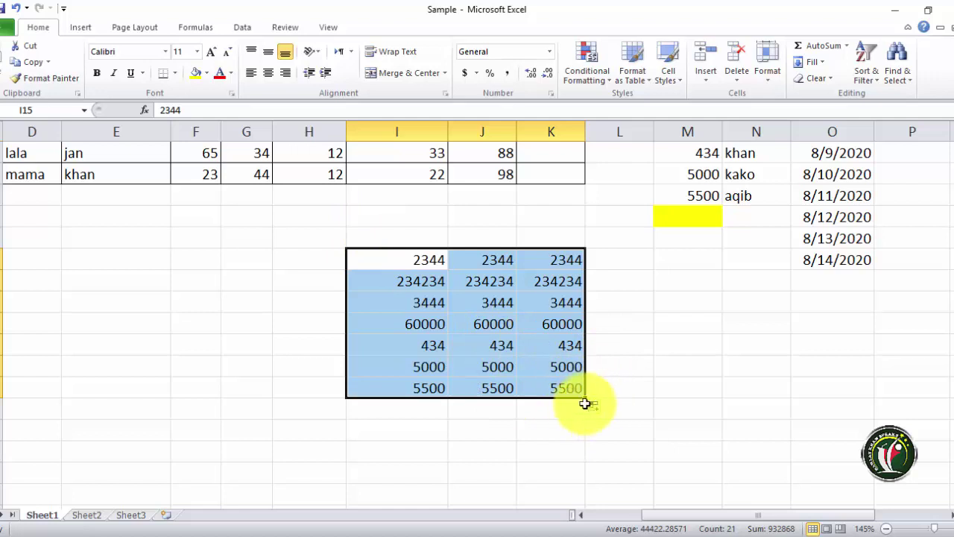
- Drag a trial fill to extend the numbers into rows 22–24, then undo both fills
{"action": "left_click_drag", "start_coordinate": [585, 398], "coordinate": [586, 178]}
{"action": "key", "text": "ctrl+z"}
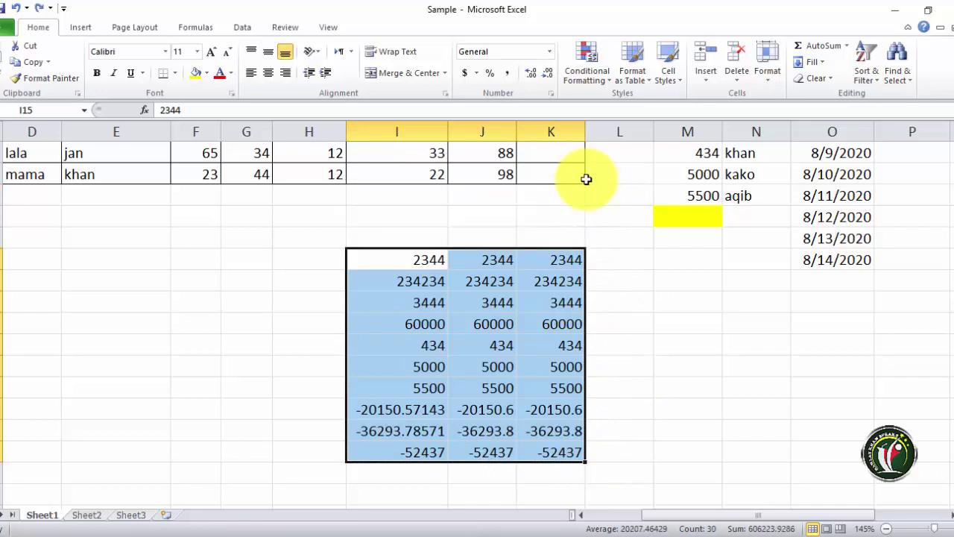
{"action": "key", "text": "ctrl+z"}
{"action": "key", "text": "ctrl+z"}
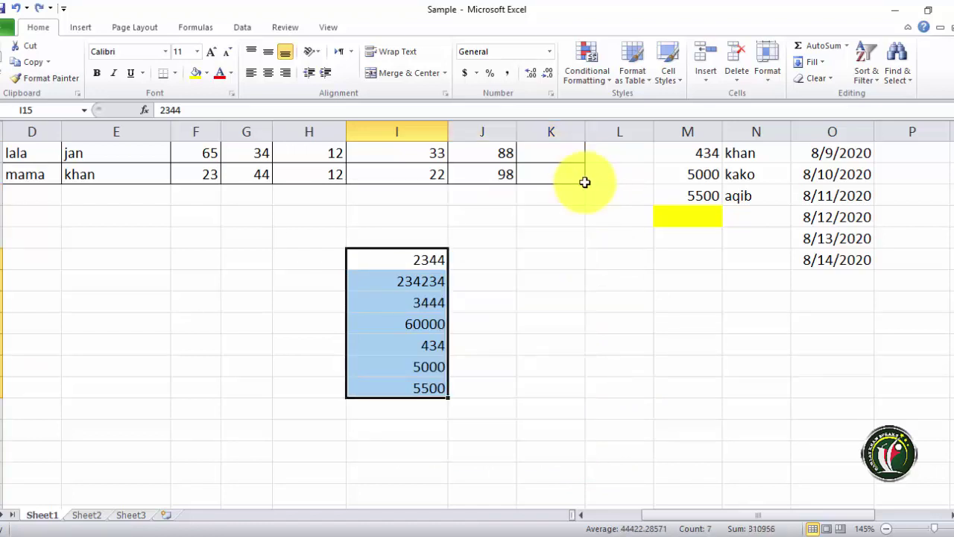
{"action": "mouse_move", "coordinate": [446, 400]}
{"action": "left_mouse_down"}
{"action": "mouse_move", "coordinate": [448, 391]}
{"action": "mouse_move", "coordinate": [460, 405]}
{"action": "mouse_move", "coordinate": [439, 399]}
{"action": "left_mouse_up"}
{"action": "left_click", "coordinate": [433, 411]}
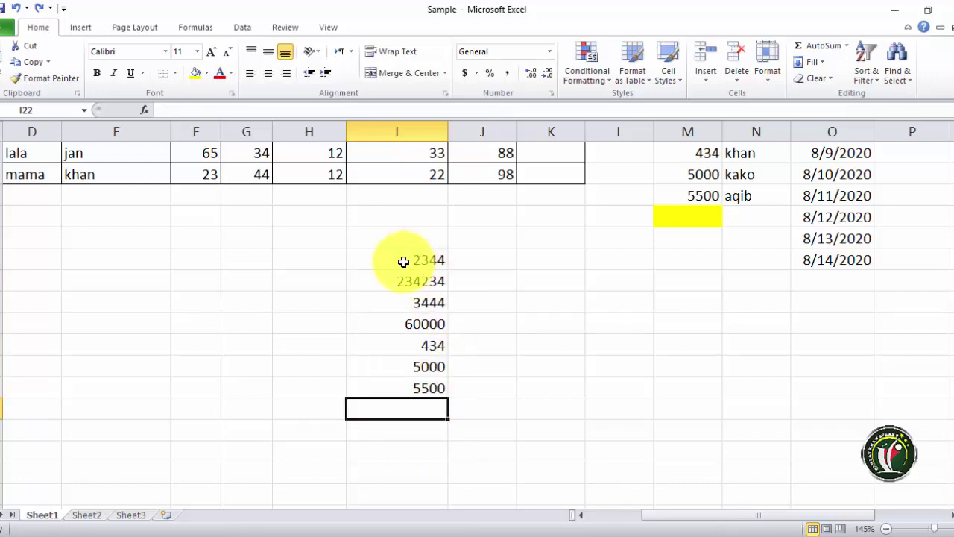
{"action": "left_click_drag", "start_coordinate": [402, 261], "coordinate": [411, 366]}
{"action": "left_click", "coordinate": [281, 217]}
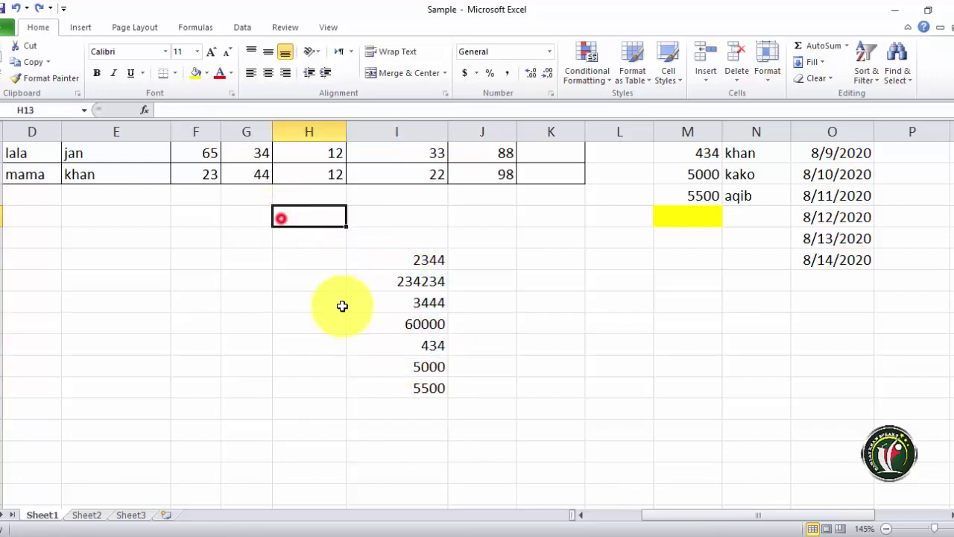
{"action": "left_click_drag", "start_coordinate": [342, 306], "coordinate": [575, 457]}
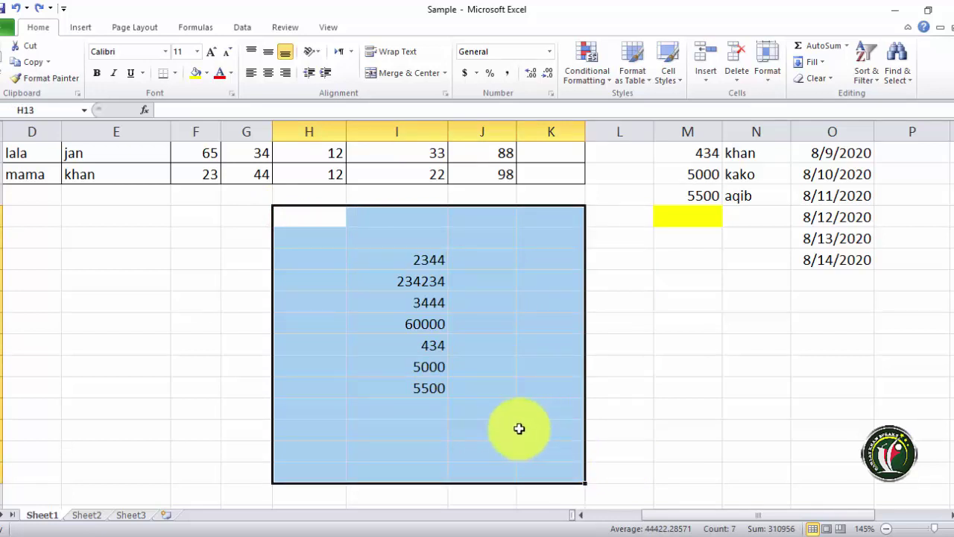
{"action": "scroll", "coordinate": [519, 428], "scroll_direction": "down", "scroll_amount": 1}
{"action": "scroll", "coordinate": [517, 428], "scroll_direction": "up", "scroll_amount": 1}
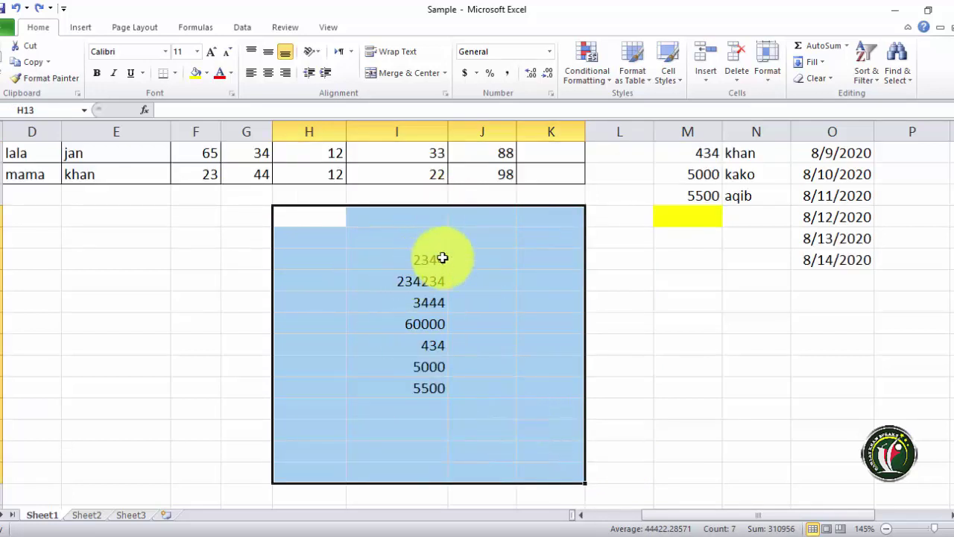
{"action": "left_click", "coordinate": [817, 64]}
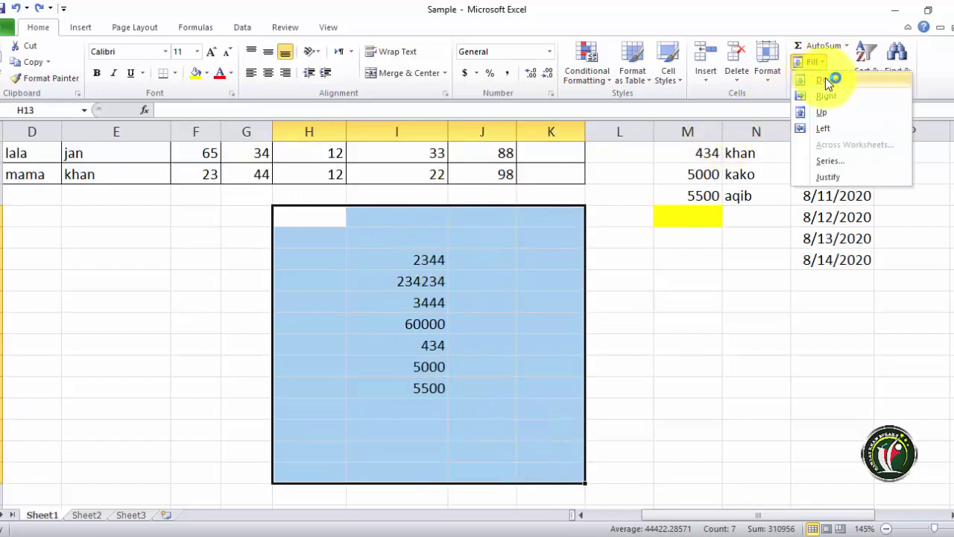
{"action": "left_click", "coordinate": [825, 79]}
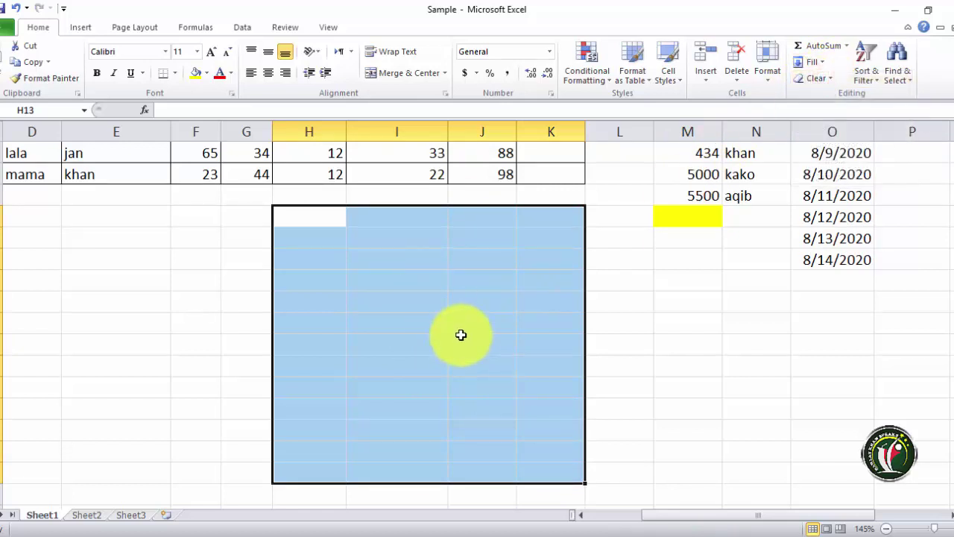
{"action": "left_click", "coordinate": [433, 324]}
{"action": "left_click_drag", "start_coordinate": [428, 260], "coordinate": [433, 487]}
{"action": "scroll", "coordinate": [433, 480], "scroll_direction": "down", "scroll_amount": 1}
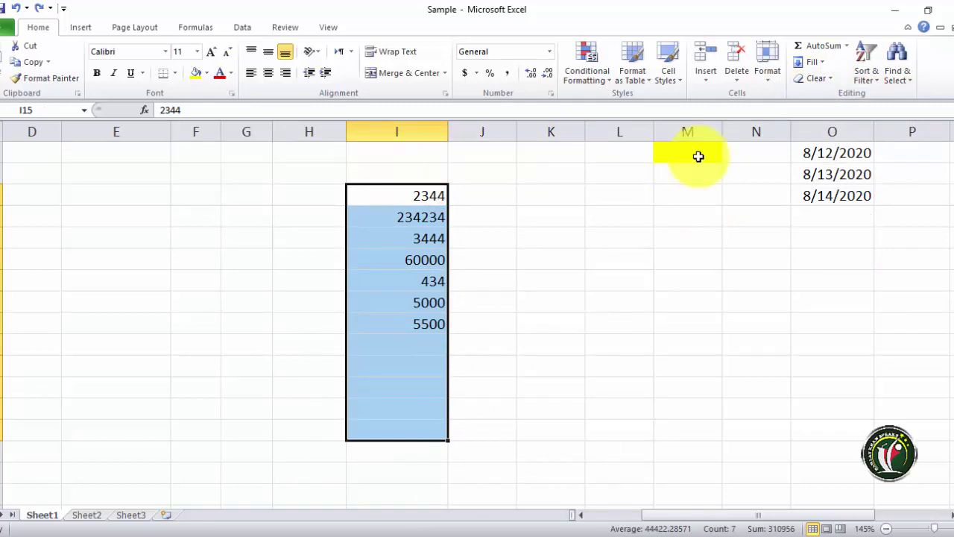
{"action": "left_click", "coordinate": [812, 62]}
{"action": "left_click", "coordinate": [816, 82]}
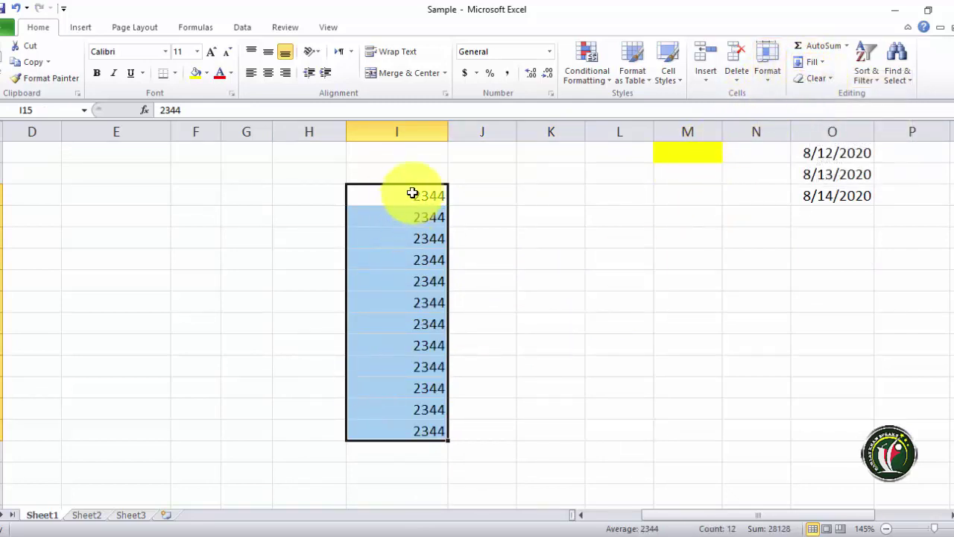
{"action": "scroll", "coordinate": [417, 246], "scroll_direction": "up", "scroll_amount": 1}
{"action": "scroll", "coordinate": [425, 313], "scroll_direction": "down", "scroll_amount": 1}
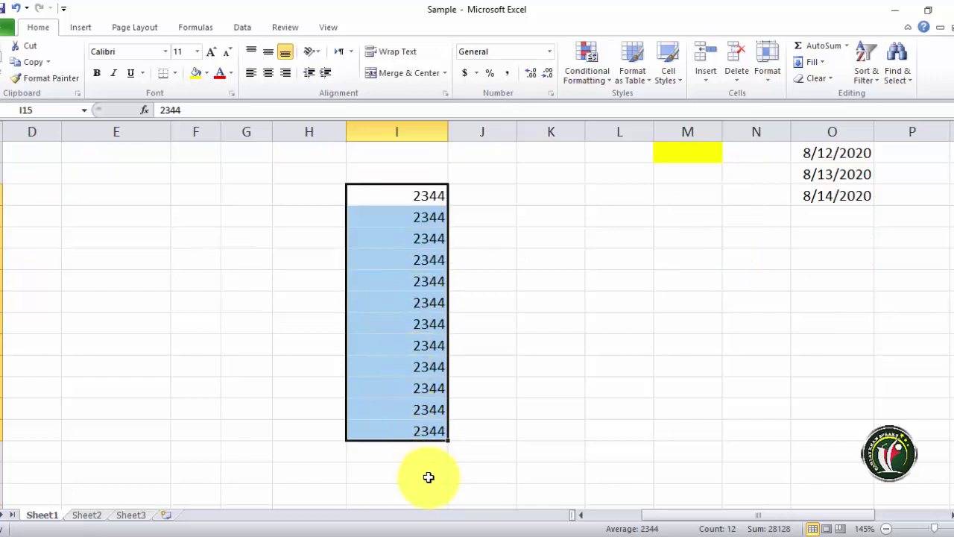
{"action": "key", "text": "ctrl+z"}
{"action": "scroll", "coordinate": [428, 466], "scroll_direction": "up", "scroll_amount": 1}
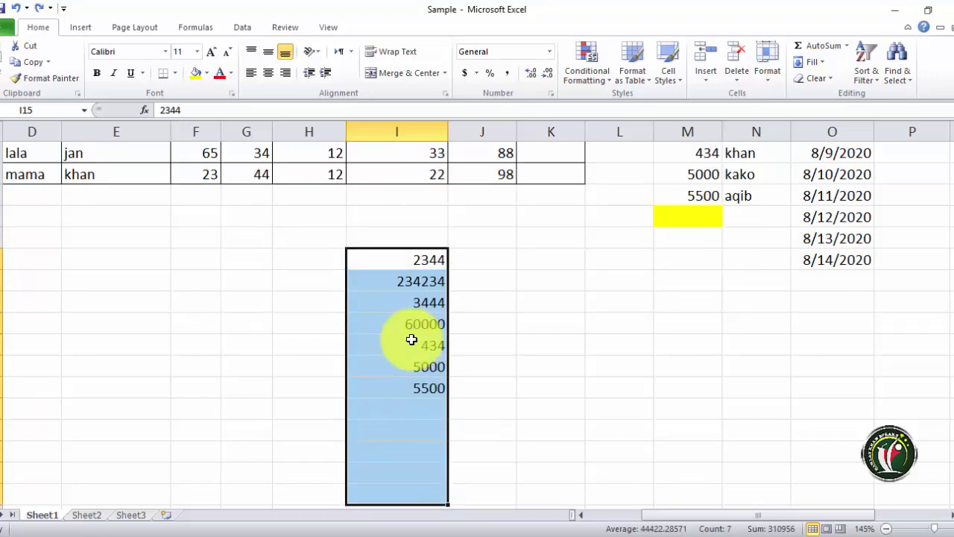
{"action": "left_click", "coordinate": [393, 271]}
{"action": "left_click", "coordinate": [400, 279]}
{"action": "left_click_drag", "start_coordinate": [382, 259], "coordinate": [432, 212]}
{"action": "scroll", "coordinate": [437, 313], "scroll_direction": "up", "scroll_amount": 3}
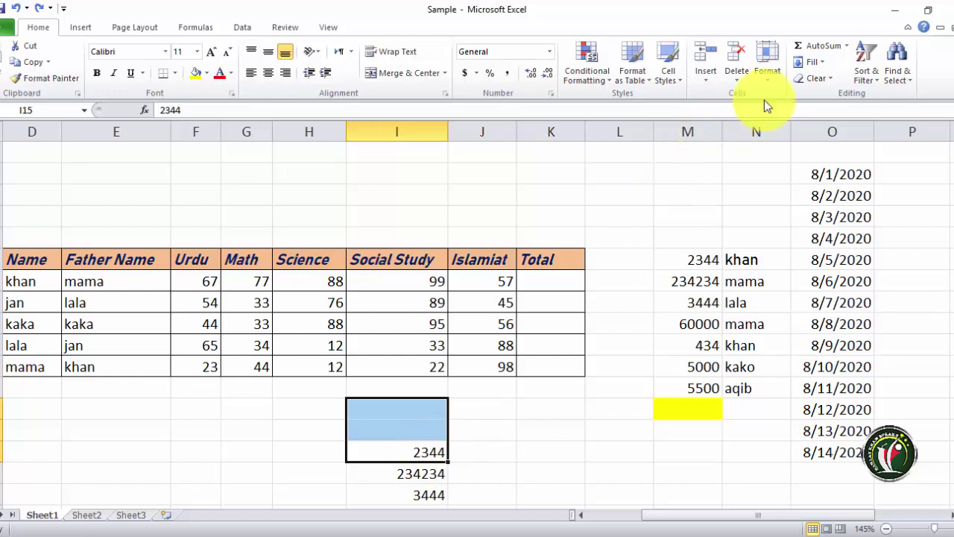
- Try Fill Down and Fill Up with 2344, undoing each
{"action": "left_click", "coordinate": [823, 61]}
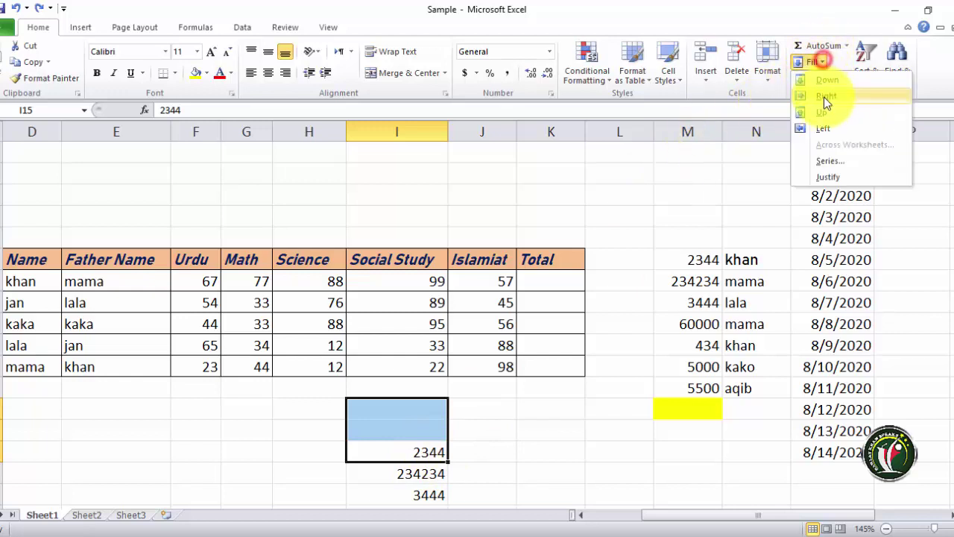
{"action": "left_click", "coordinate": [824, 87]}
{"action": "key", "text": "ctrl+z"}
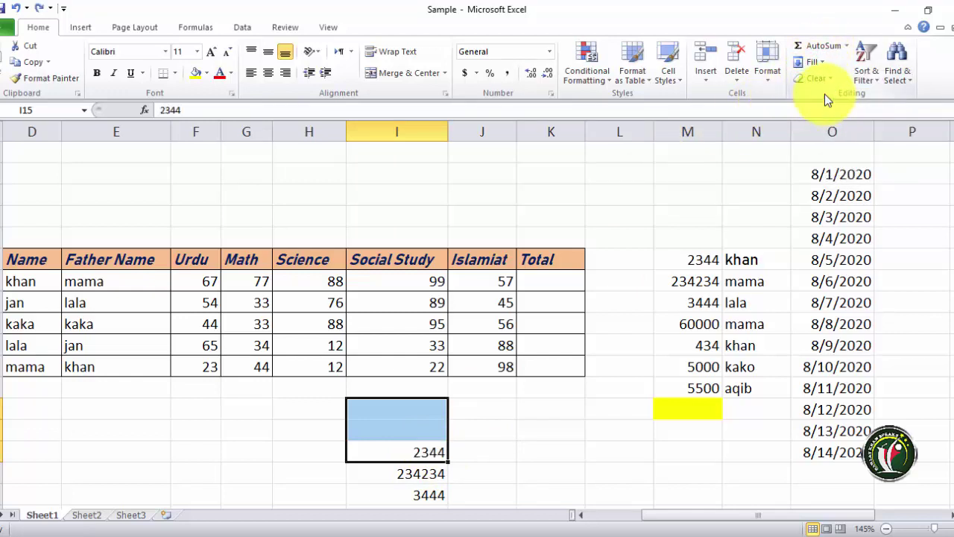
{"action": "left_click", "coordinate": [820, 62]}
{"action": "left_click", "coordinate": [824, 113]}
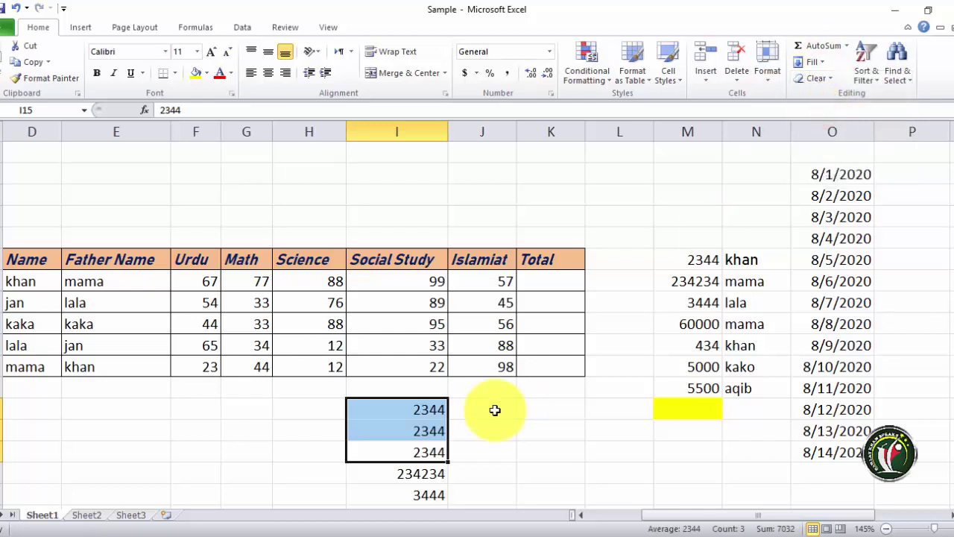
{"action": "key", "text": "ctrl+z"}
{"action": "scroll", "coordinate": [404, 351], "scroll_direction": "down", "scroll_amount": 2}
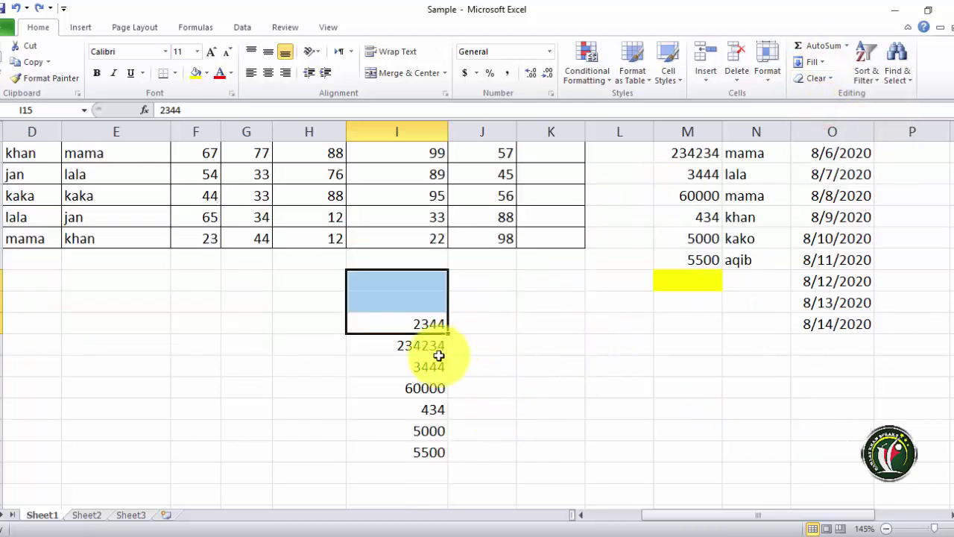
- Copy 3444 from I17 into J17 with Fill Right and into H17 with Fill Left
{"action": "left_click", "coordinate": [414, 367]}
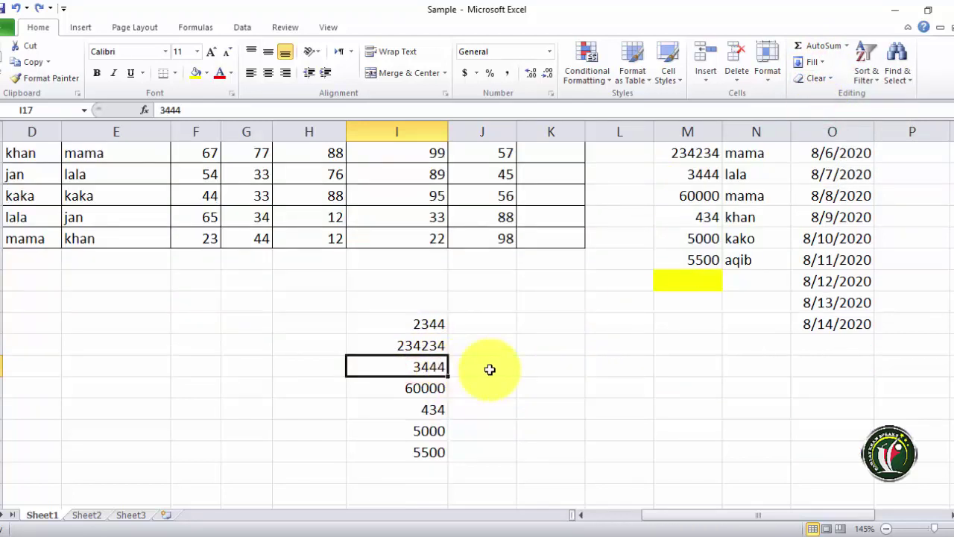
{"action": "left_click_drag", "start_coordinate": [409, 366], "coordinate": [481, 366]}
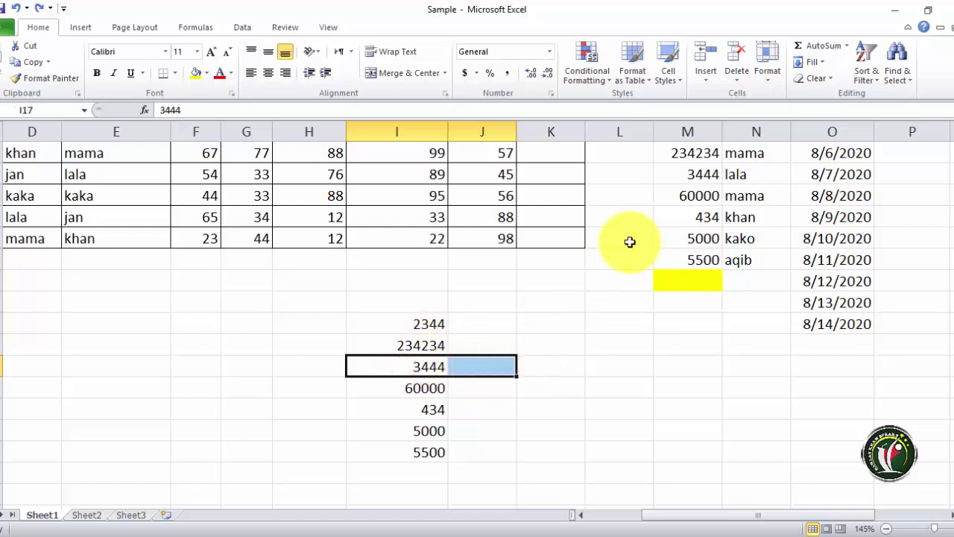
{"action": "left_click", "coordinate": [811, 62]}
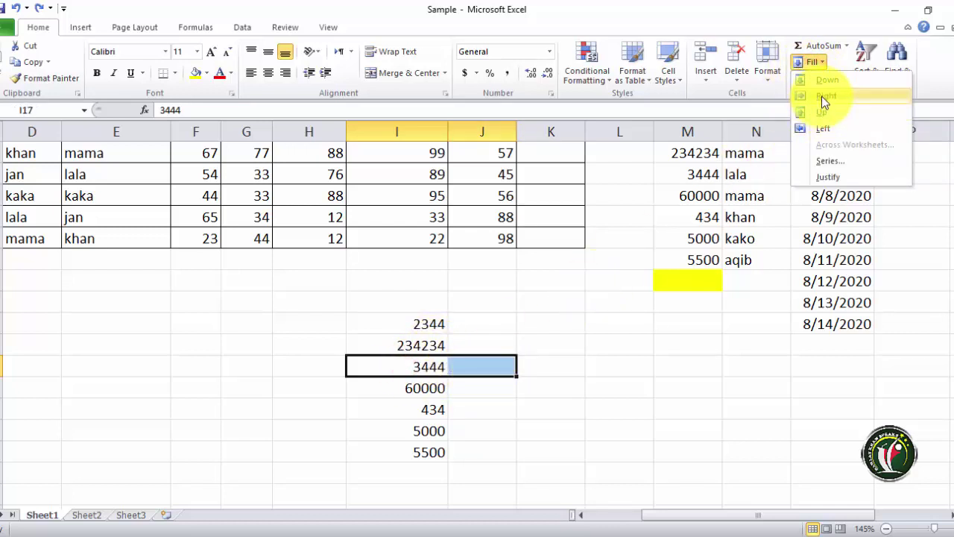
{"action": "left_click", "coordinate": [823, 97]}
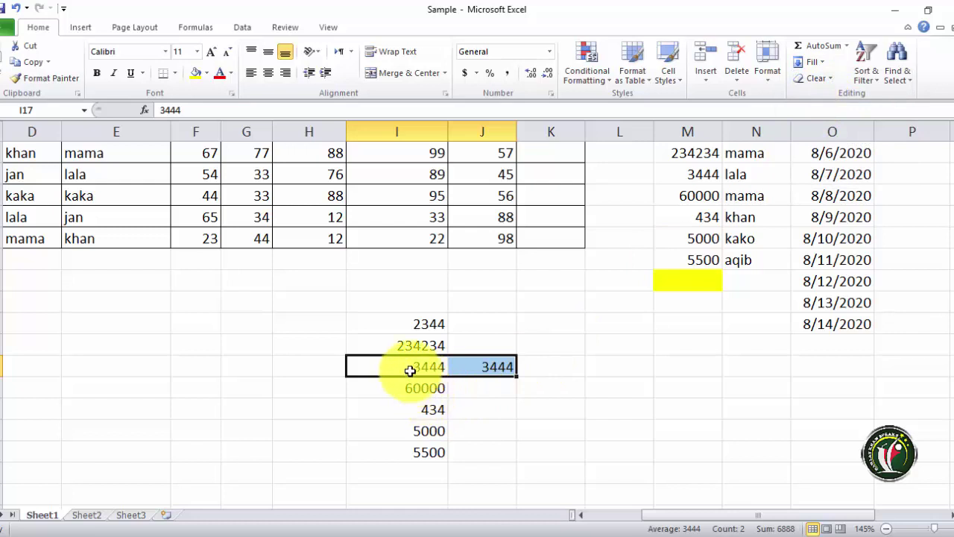
{"action": "left_click_drag", "start_coordinate": [409, 368], "coordinate": [291, 367]}
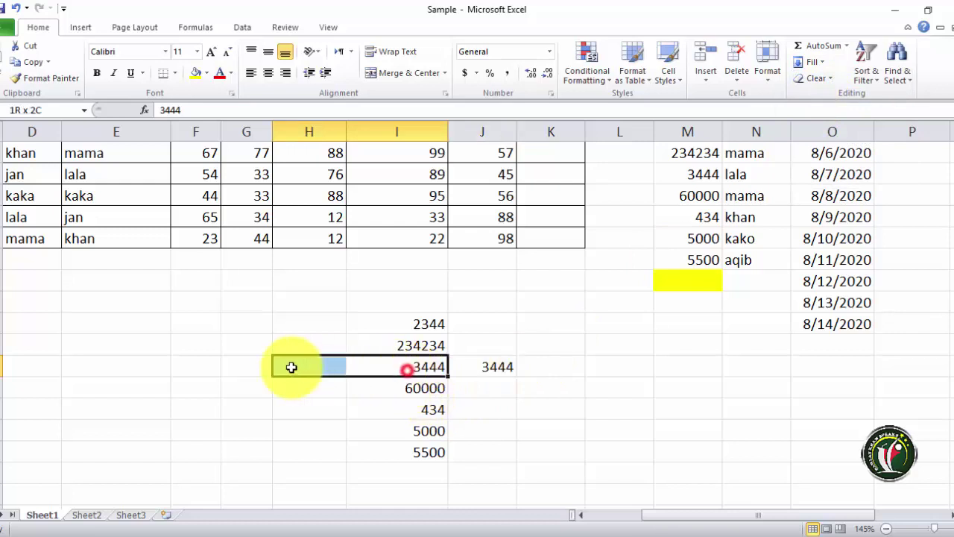
{"action": "left_click", "coordinate": [819, 63]}
{"action": "left_click", "coordinate": [823, 128]}
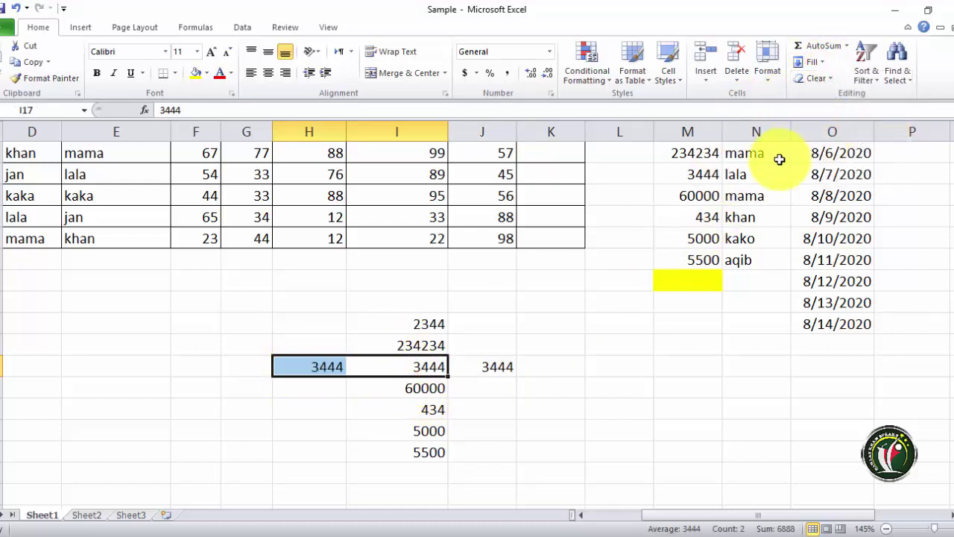
- Select the 434 cell, then a wide block around the number column
{"action": "left_click", "coordinate": [437, 406]}
{"action": "left_click", "coordinate": [817, 63]}
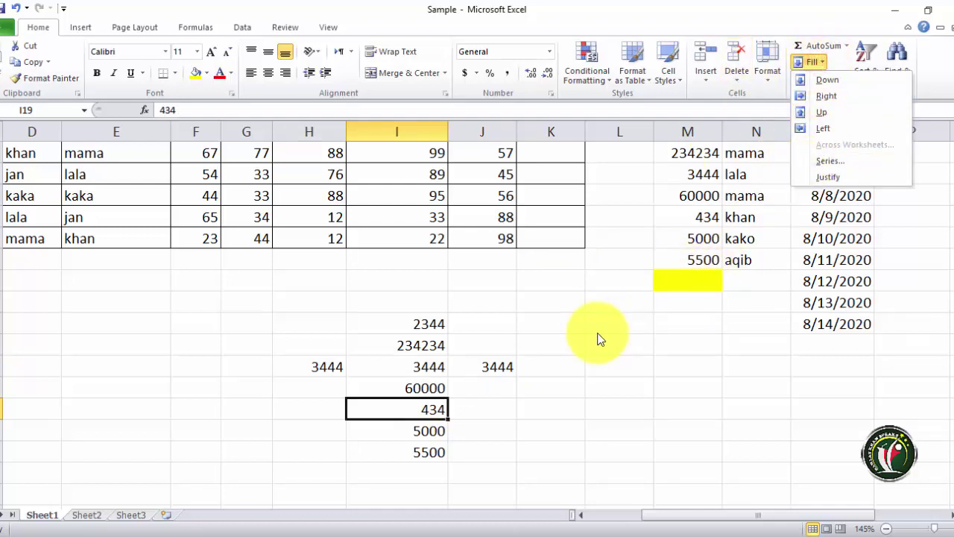
{"action": "left_click", "coordinate": [425, 324]}
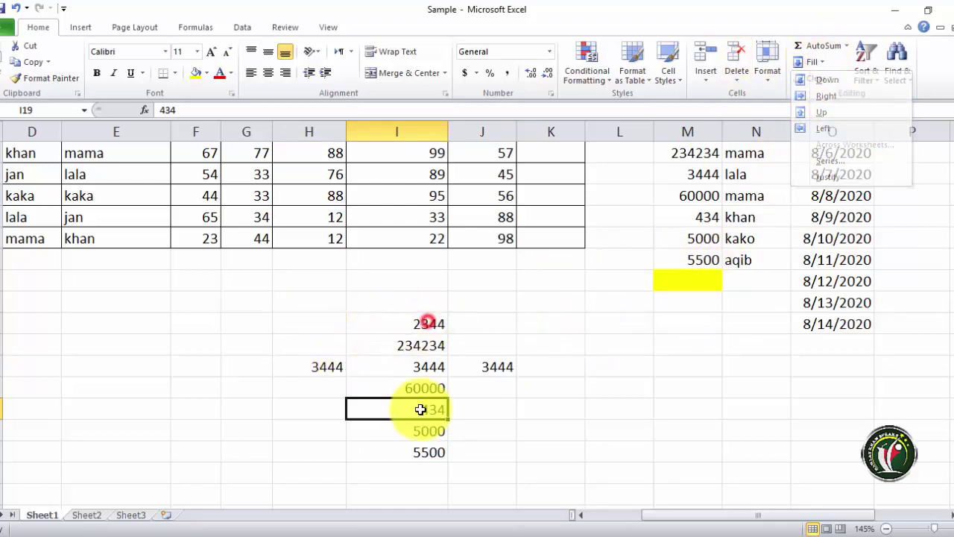
{"action": "left_click", "coordinate": [368, 298]}
{"action": "left_click_drag", "start_coordinate": [331, 320], "coordinate": [660, 485]}
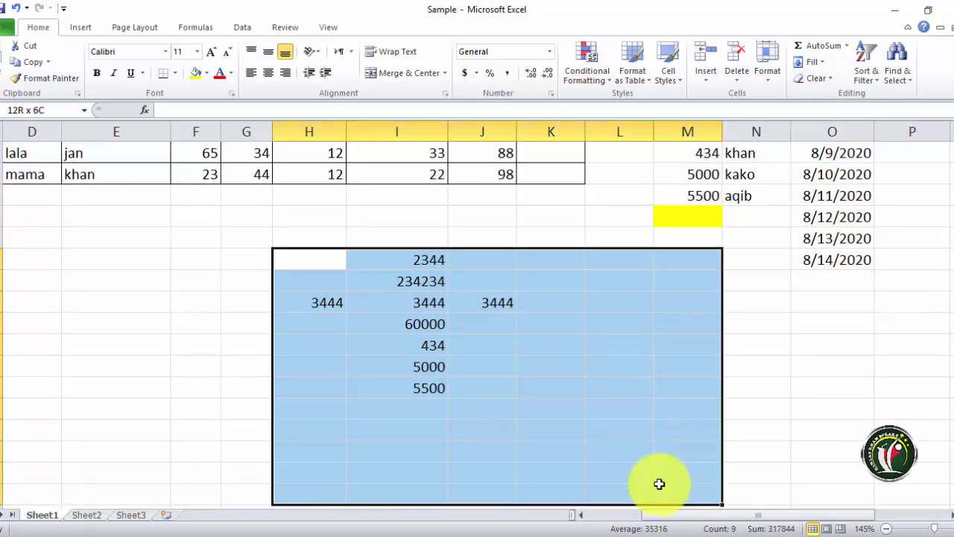
- Dismiss the Fill list and select the copied 3444 cells
{"action": "left_click", "coordinate": [829, 63]}
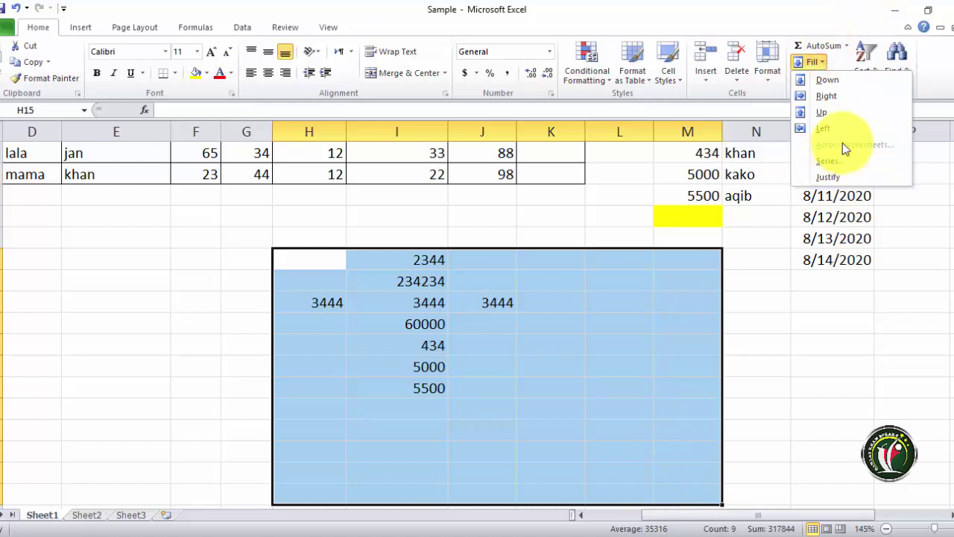
{"action": "left_click", "coordinate": [835, 161]}
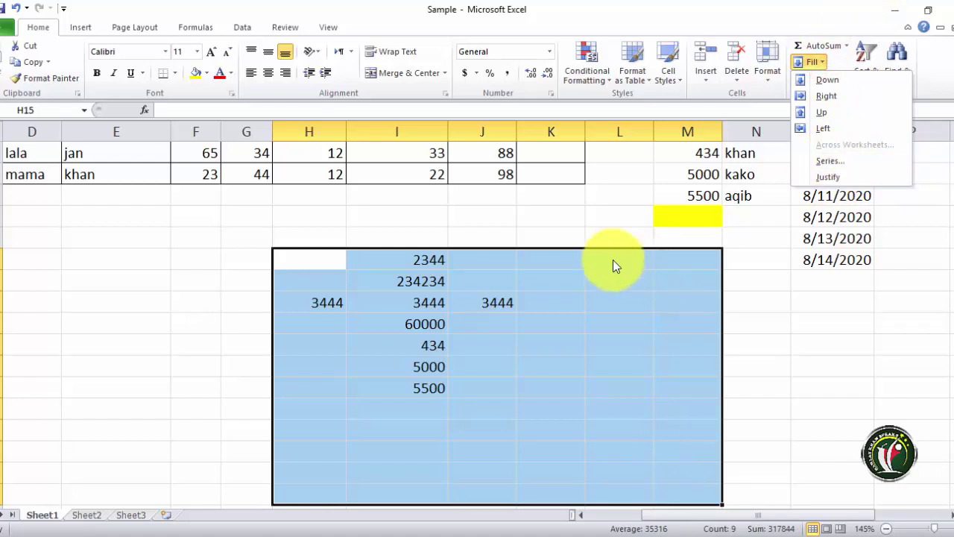
{"action": "left_click", "coordinate": [565, 347]}
{"action": "left_click", "coordinate": [503, 302]}
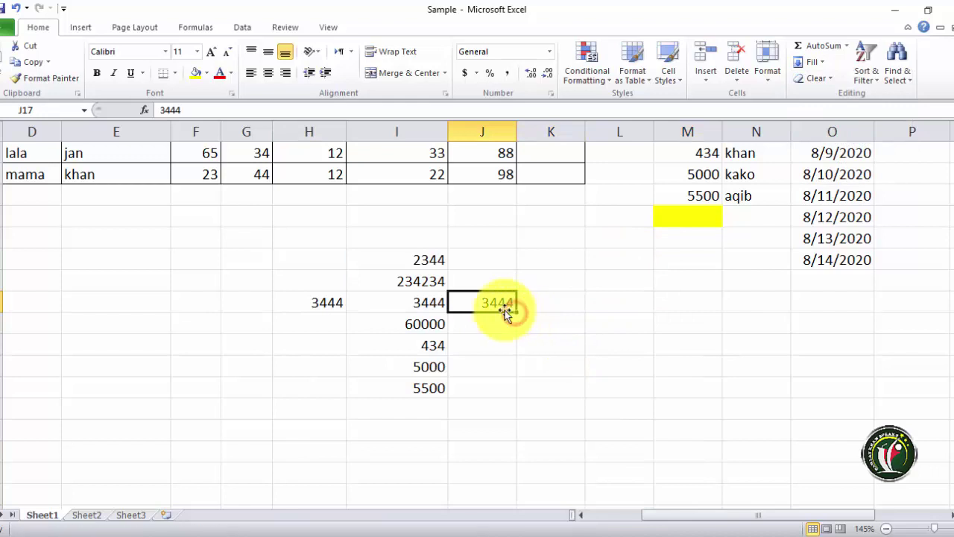
{"action": "left_click", "coordinate": [484, 301]}
{"action": "left_click_drag", "start_coordinate": [501, 305], "coordinate": [554, 309]}
- Type 2 into cell L17 and confirm it
{"action": "left_click", "coordinate": [592, 376]}
{"action": "left_click", "coordinate": [620, 302]}
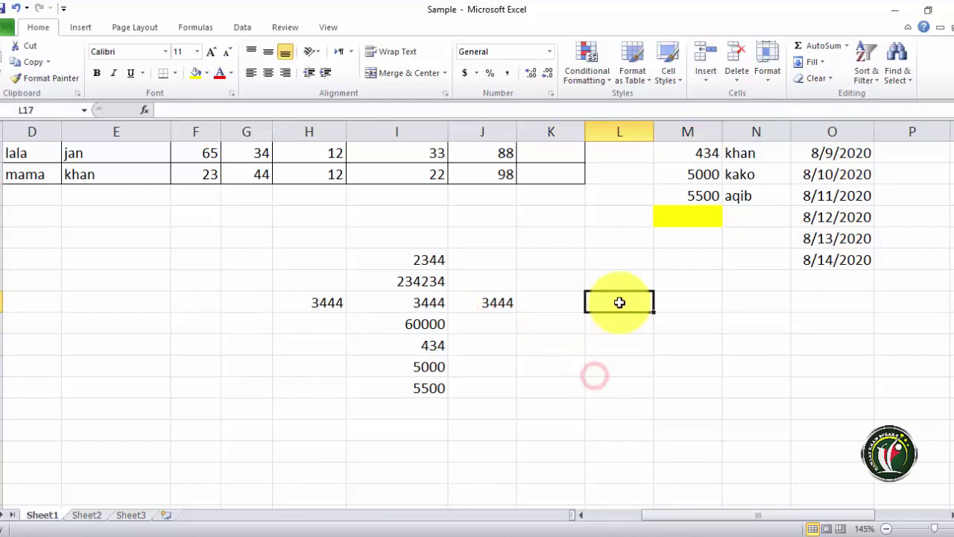
{"action": "type", "text": "2"}
{"action": "left_click", "coordinate": [611, 290]}
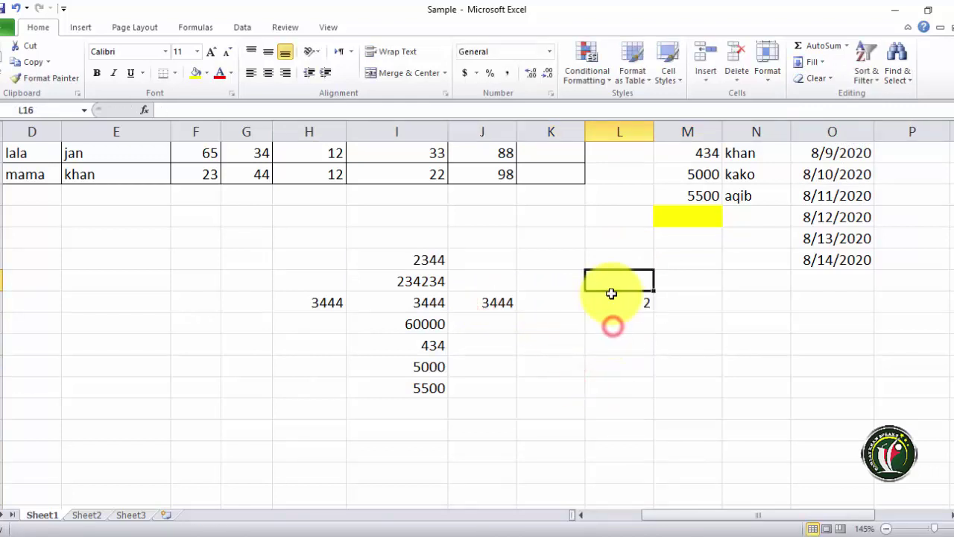
{"action": "left_click", "coordinate": [617, 300]}
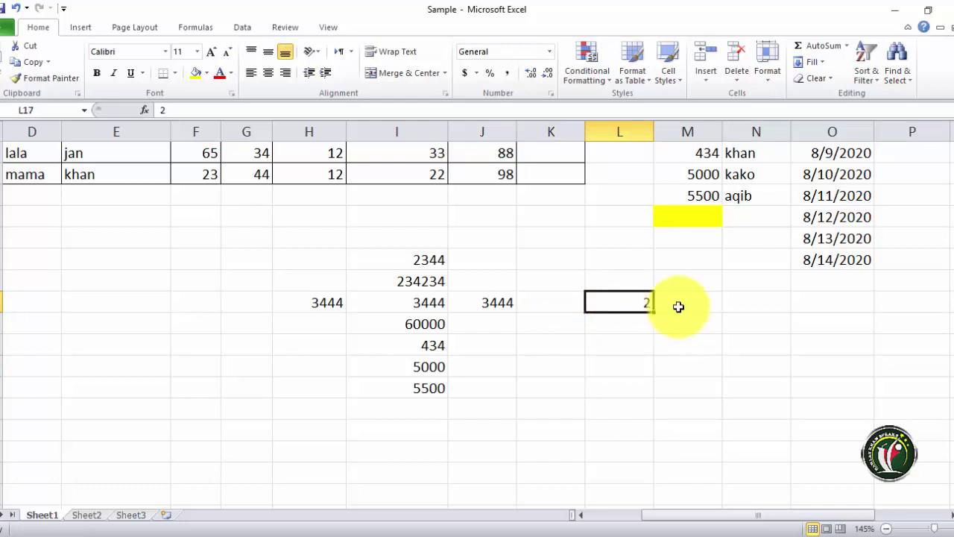
{"action": "left_click", "coordinate": [630, 311]}
{"action": "left_click_drag", "start_coordinate": [630, 320], "coordinate": [631, 412]}
{"action": "left_click", "coordinate": [813, 77]}
{"action": "left_click", "coordinate": [823, 66]}
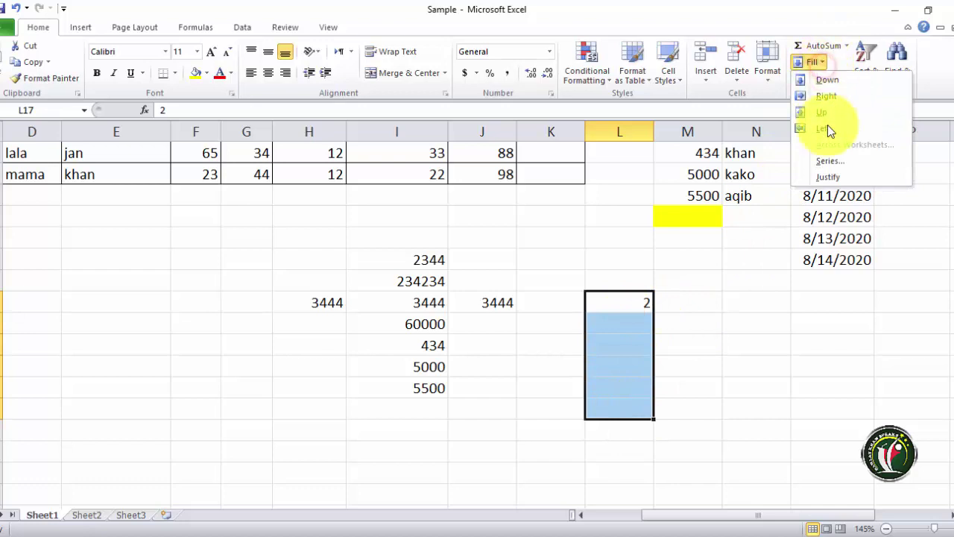
{"action": "left_click", "coordinate": [826, 161]}
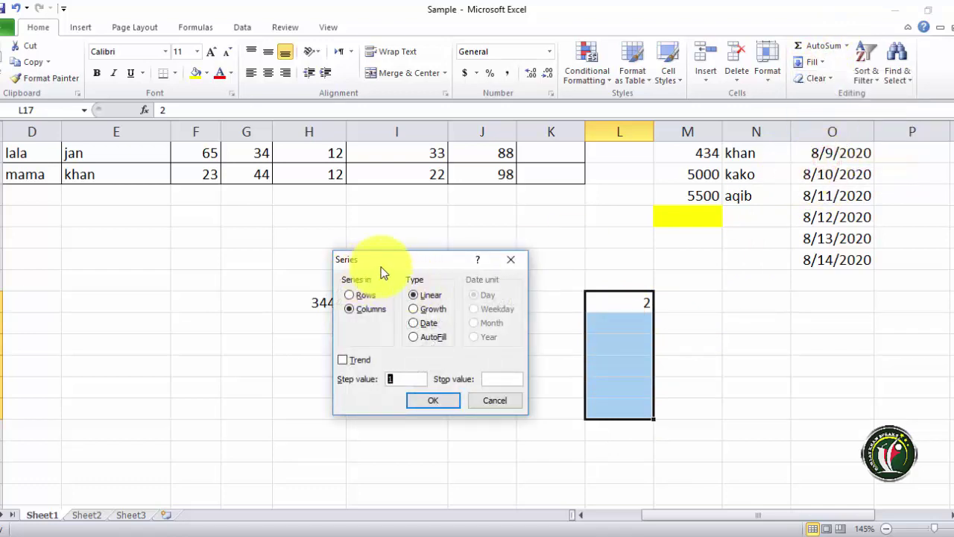
{"action": "left_click_drag", "start_coordinate": [384, 259], "coordinate": [759, 258]}
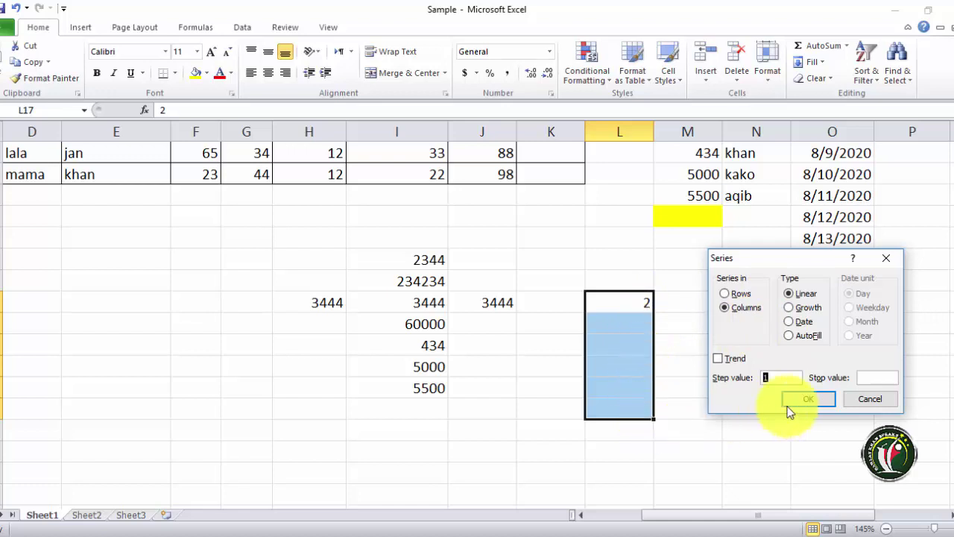
{"action": "left_click", "coordinate": [808, 399]}
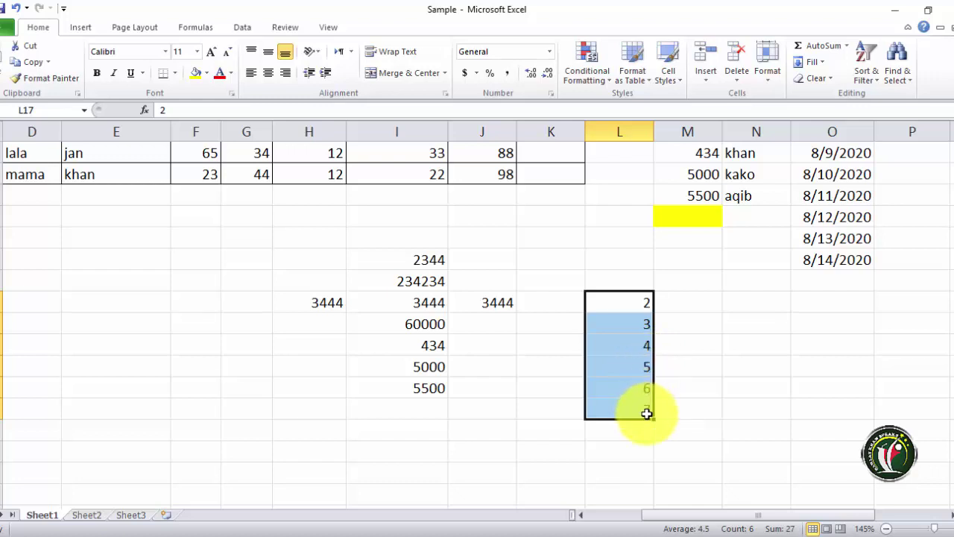
{"action": "key", "text": "ctrl+z"}
{"action": "left_click", "coordinate": [644, 304]}
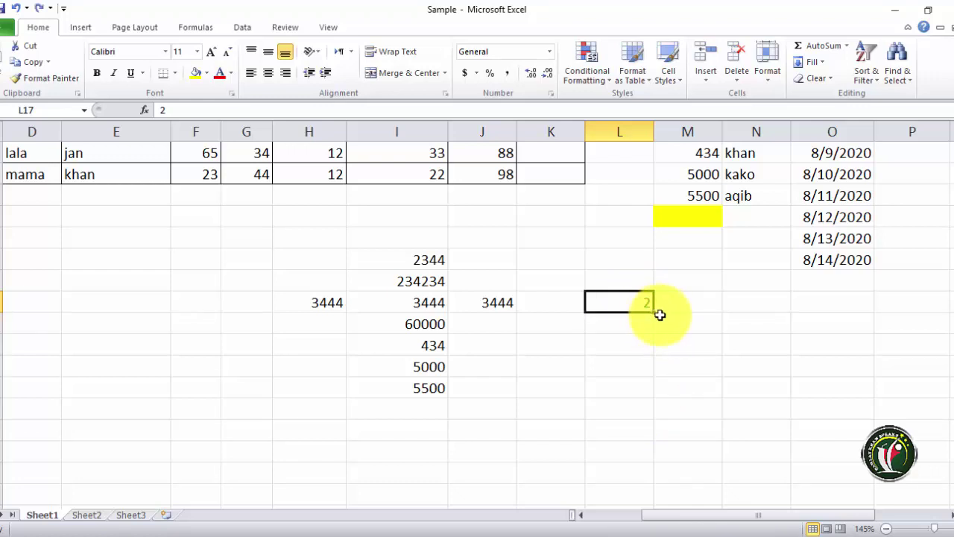
{"action": "left_click_drag", "start_coordinate": [654, 312], "coordinate": [656, 441]}
- Undo the earlier fills, including 3444 in H17, and enter 2 in L18
{"action": "key", "text": "ctrl+z"}
{"action": "key", "text": "Delete"}
{"action": "key", "text": "ctrl+z"}
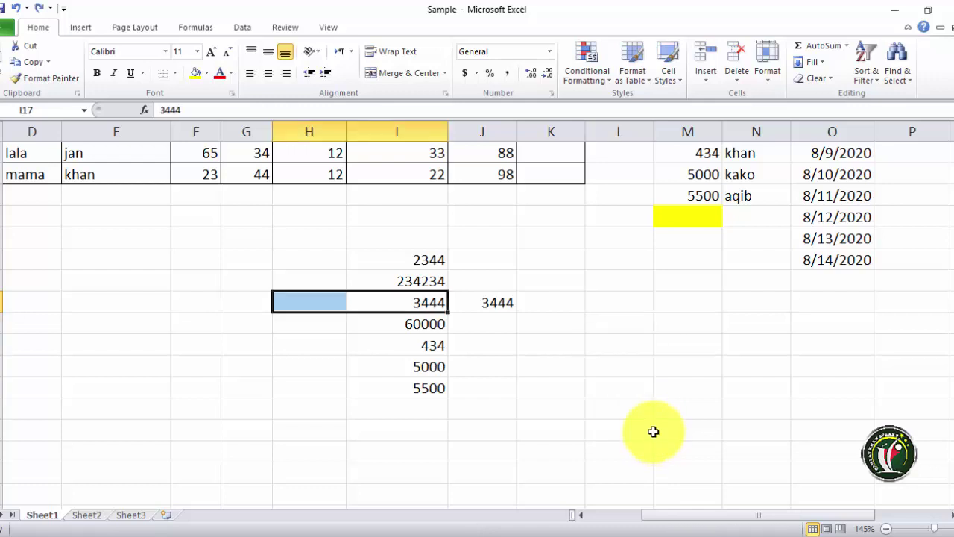
{"action": "left_click", "coordinate": [620, 321]}
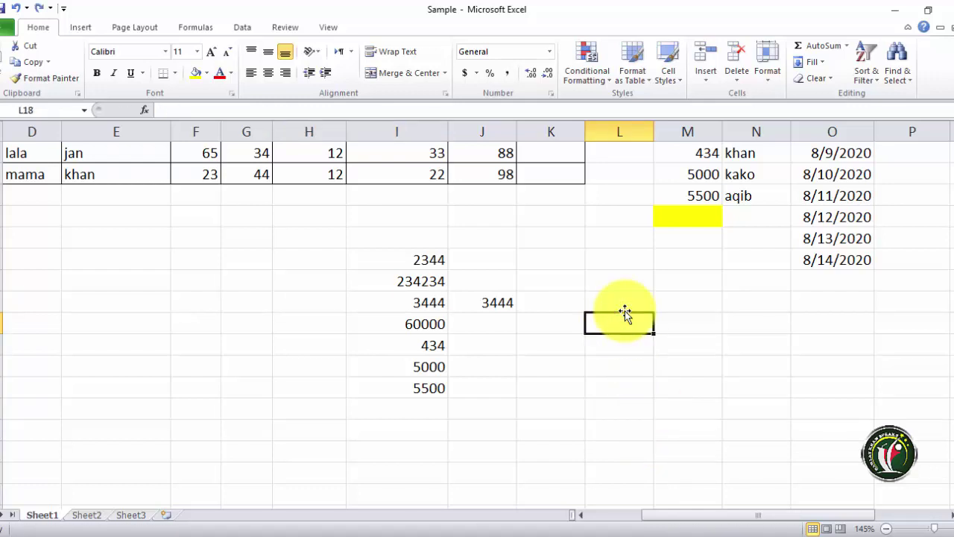
{"action": "type", "text": "2"}
{"action": "left_click", "coordinate": [651, 368]}
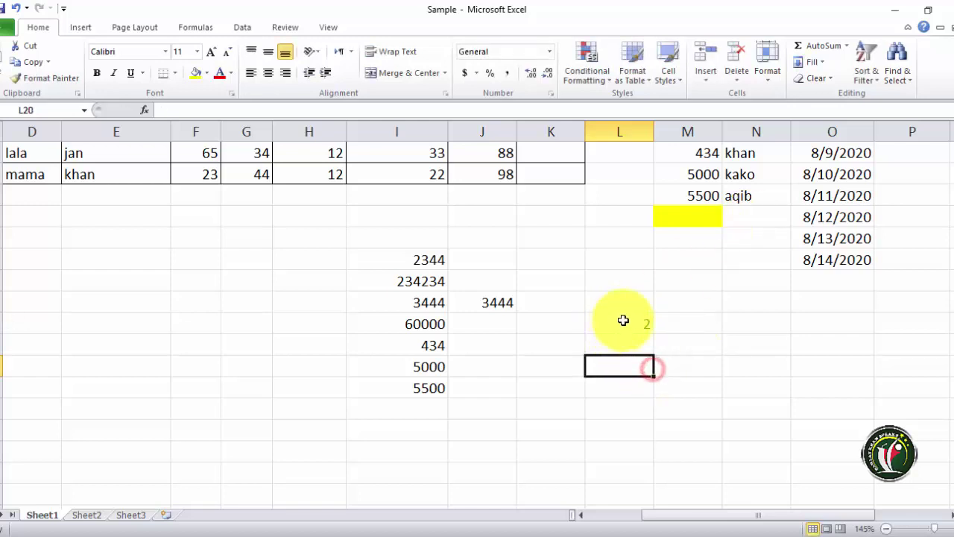
- Fill L18:L24 with a linear series of step 3, giving 2, 5, 8 … 20
{"action": "left_click_drag", "start_coordinate": [622, 320], "coordinate": [631, 456]}
{"action": "left_click", "coordinate": [820, 61]}
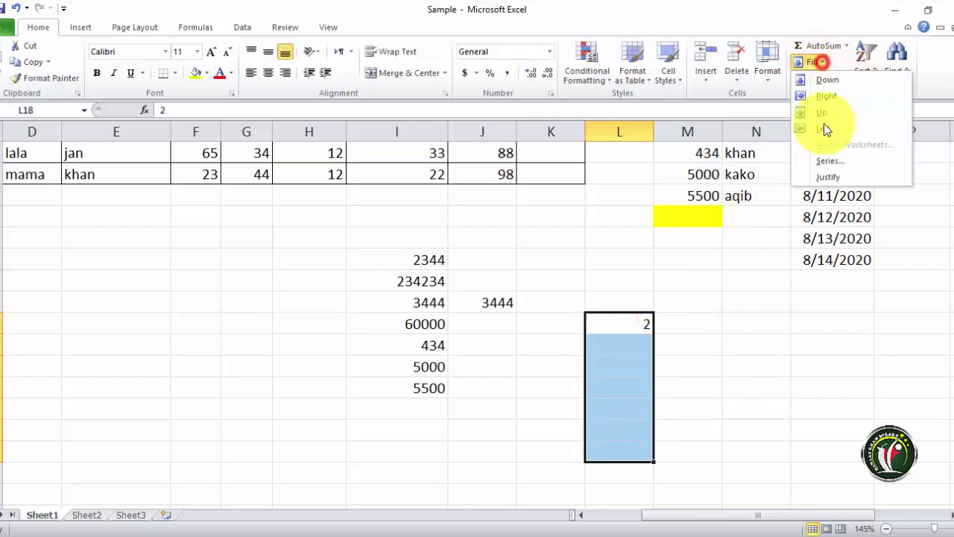
{"action": "left_click", "coordinate": [826, 164]}
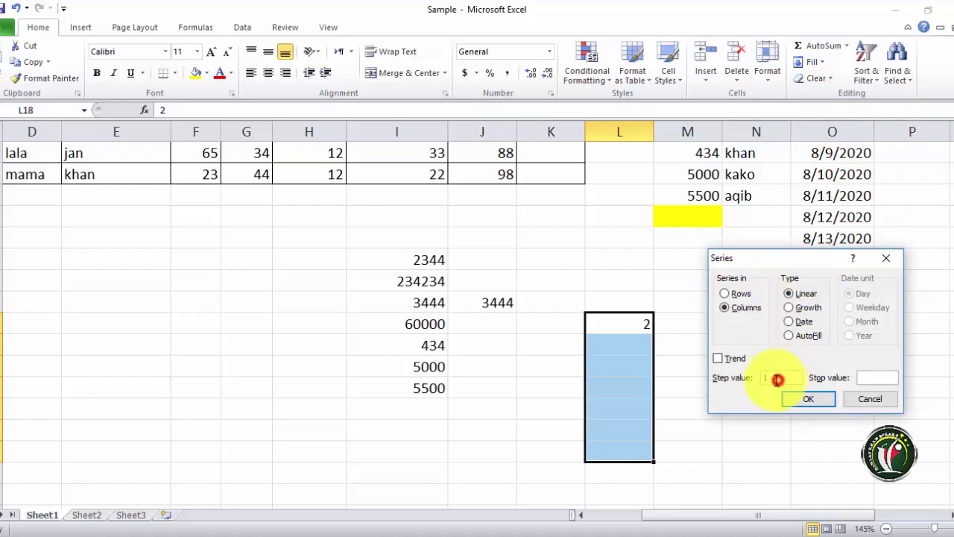
{"action": "left_click", "coordinate": [777, 379]}
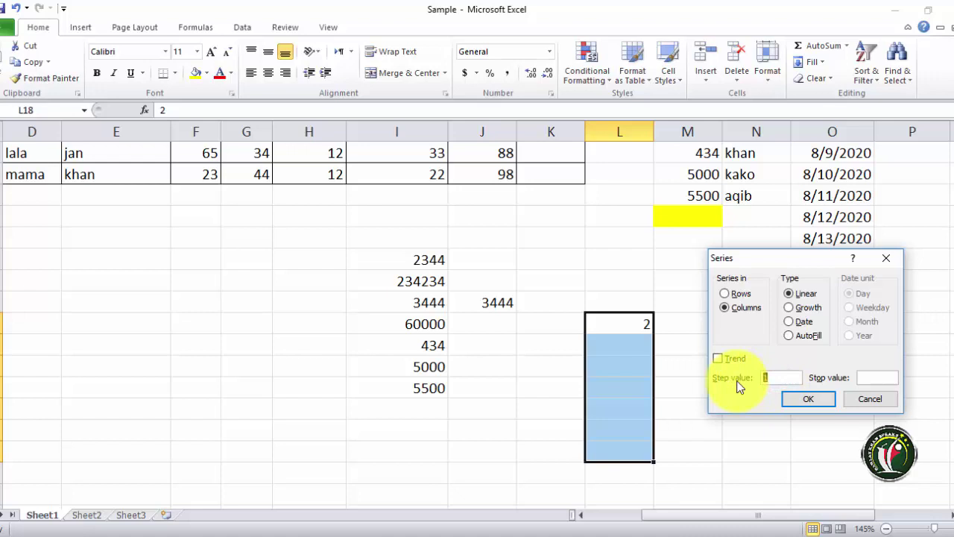
{"action": "type", "text": "3"}
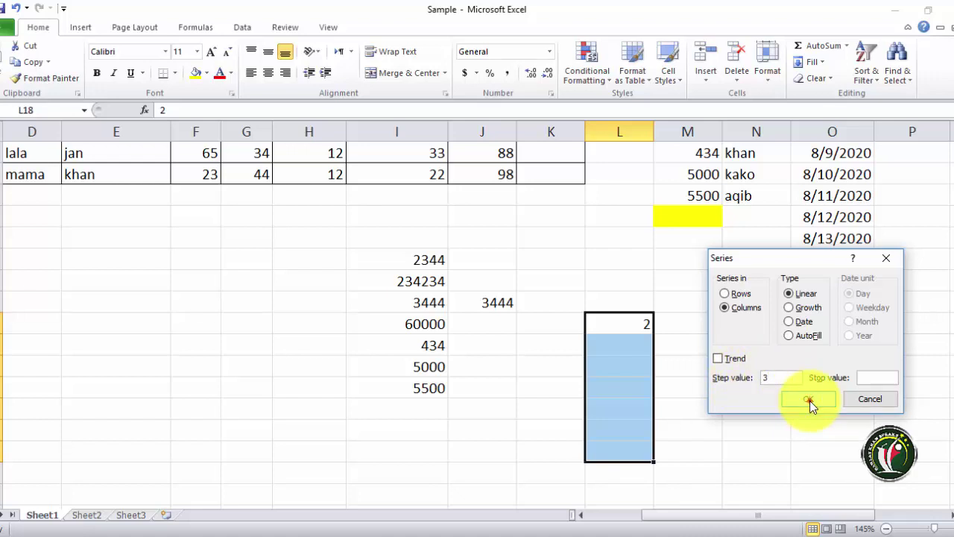
{"action": "left_click", "coordinate": [810, 400]}
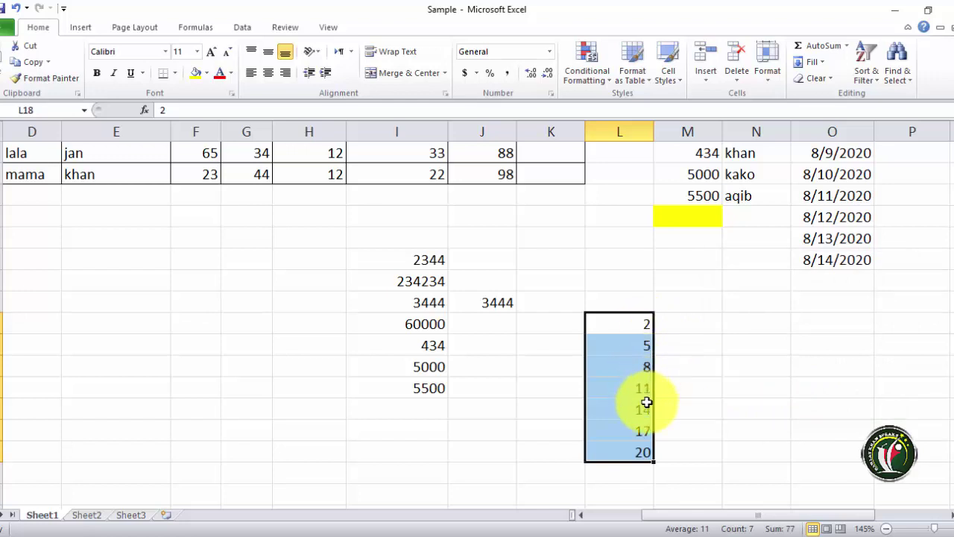
{"action": "left_click_drag", "start_coordinate": [646, 403], "coordinate": [664, 345]}
- Apply a Growth series with the default step, then undo the repeated 2s
{"action": "left_click", "coordinate": [823, 61]}
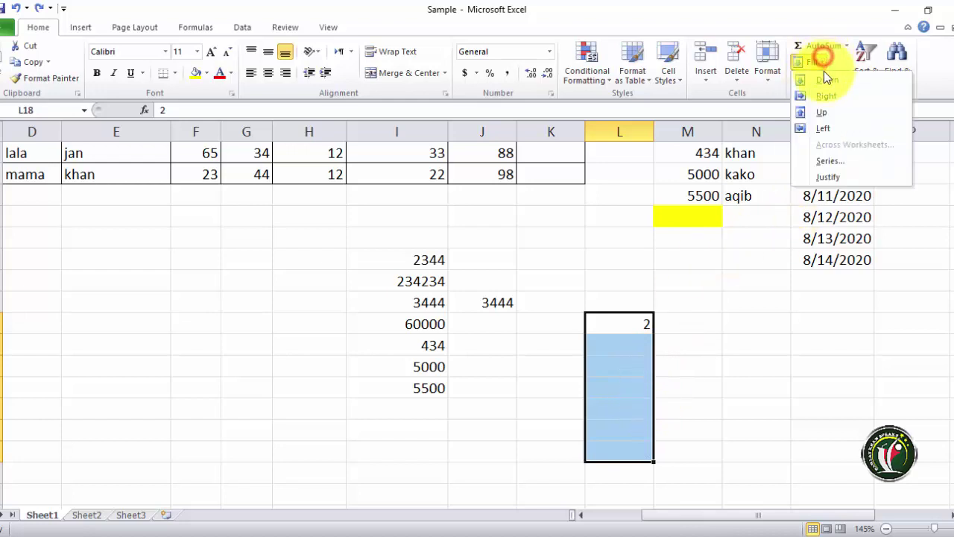
{"action": "left_click", "coordinate": [831, 159]}
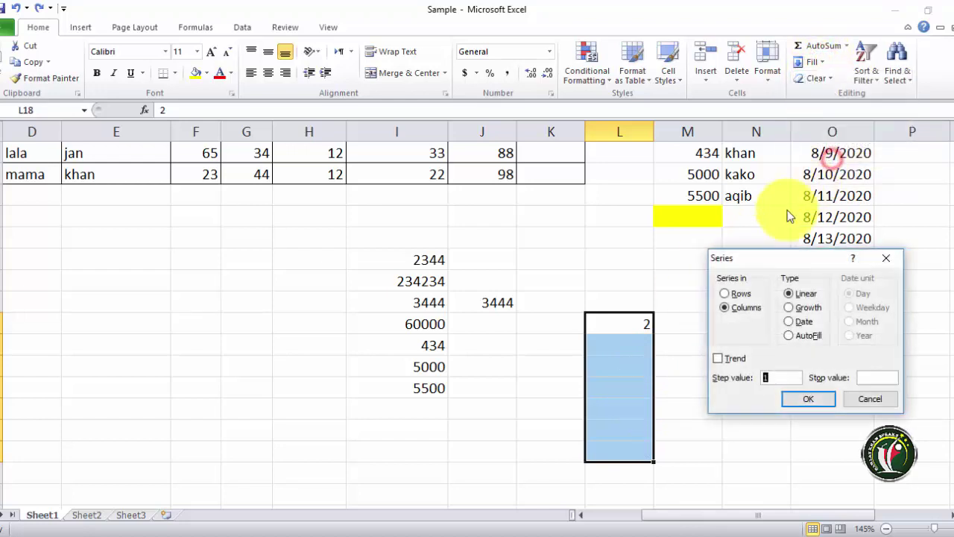
{"action": "left_click", "coordinate": [790, 306]}
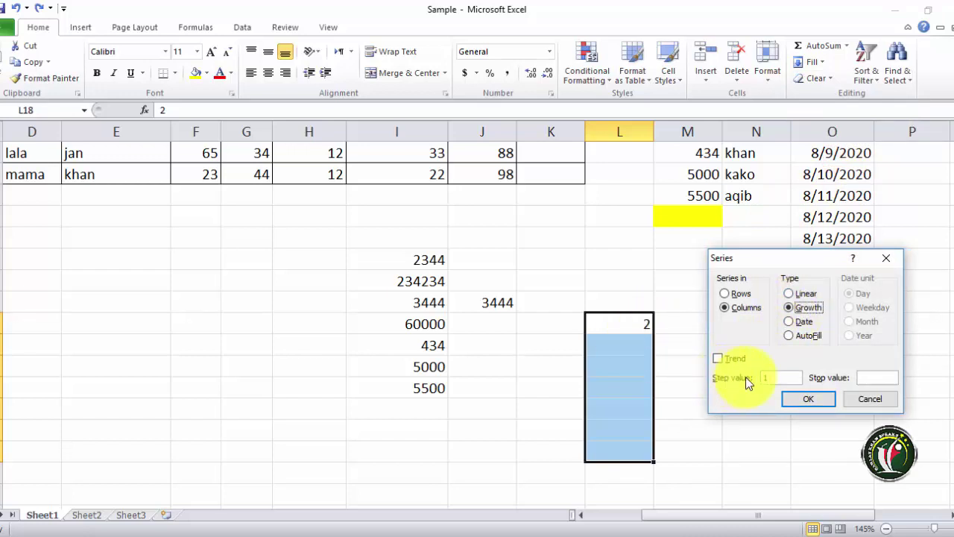
{"action": "left_click", "coordinate": [797, 401]}
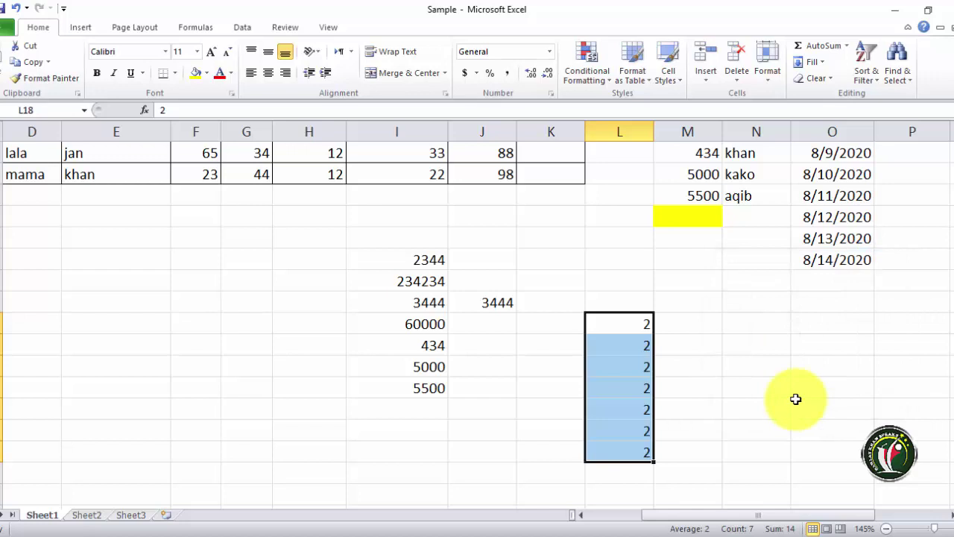
{"action": "key", "text": "ctrl+z"}
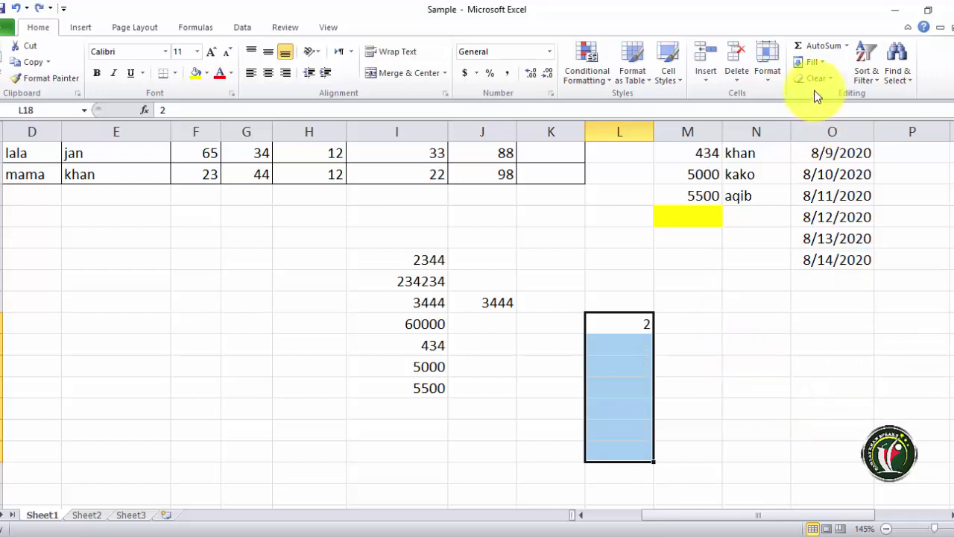
- Apply a Growth series with step value 3 to L18:L24, giving 2, 6, 18 … 1458
{"action": "left_click", "coordinate": [816, 62]}
{"action": "left_click", "coordinate": [821, 162]}
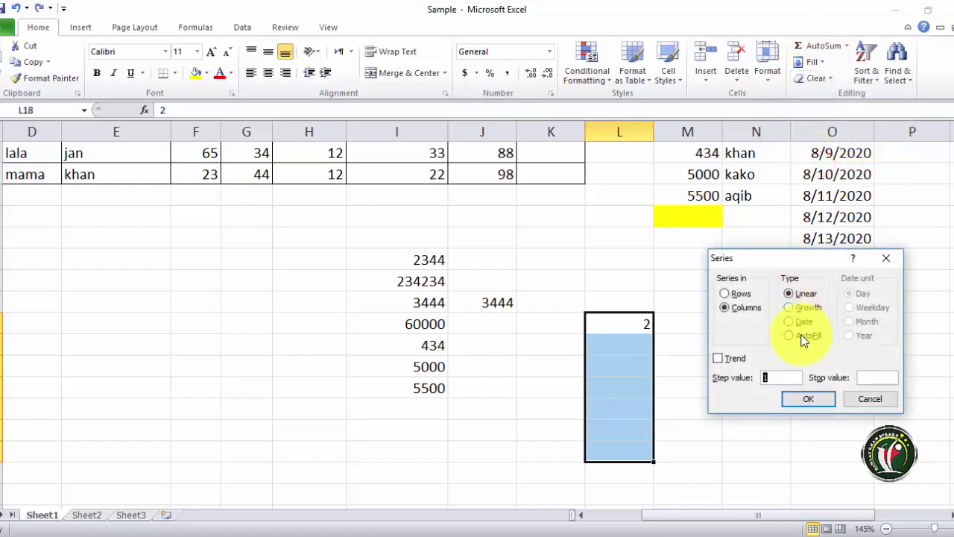
{"action": "left_click", "coordinate": [789, 307]}
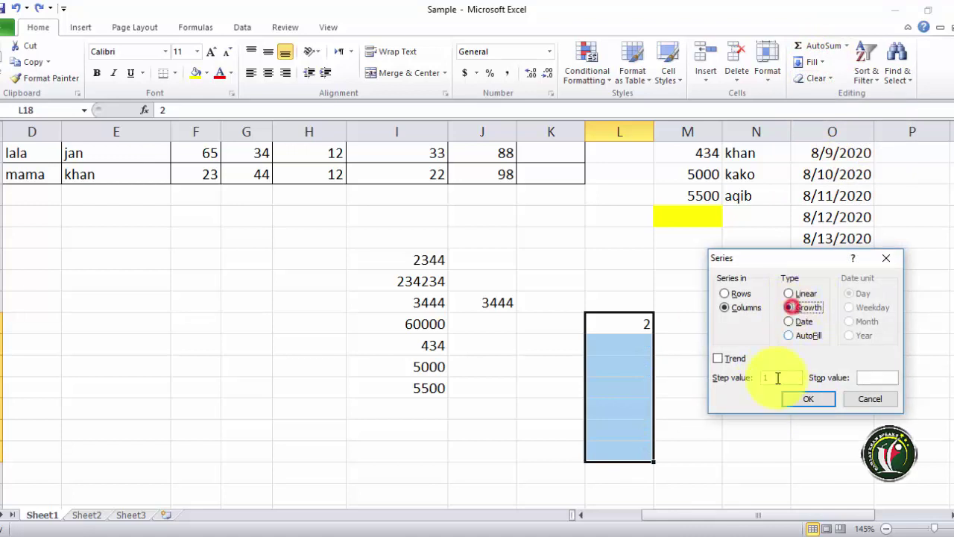
{"action": "double_click", "coordinate": [781, 378]}
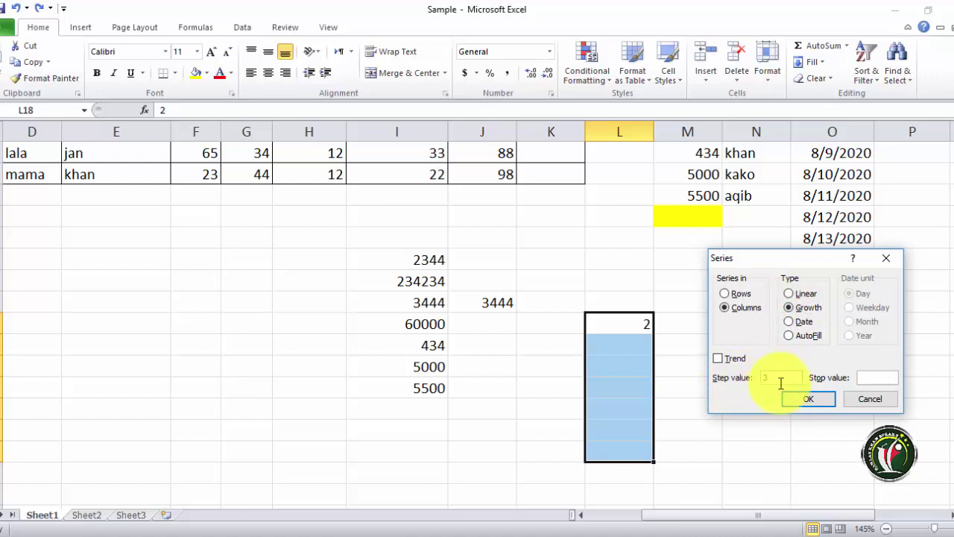
{"action": "left_click", "coordinate": [806, 399]}
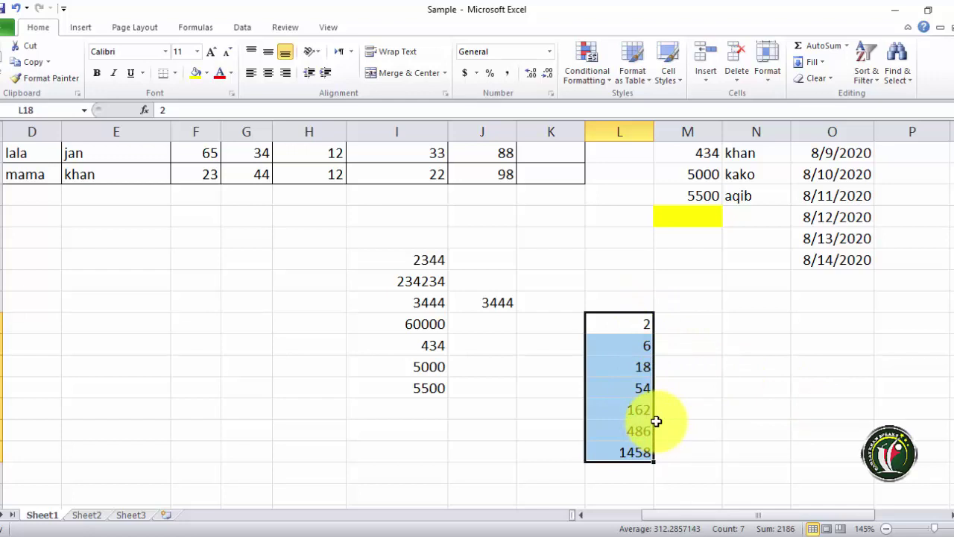
- Undo the growth series and fill L18:L24 with a weekday date series: 2, 3, 4, 5, 6, 9, 10
{"action": "key", "text": "ctrl+z"}
{"action": "left_click", "coordinate": [811, 62]}
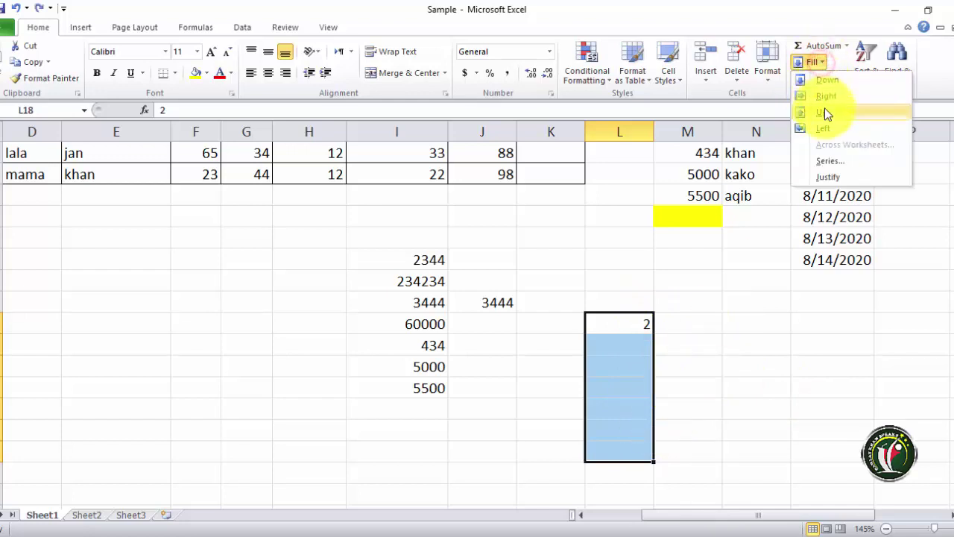
{"action": "left_click", "coordinate": [829, 161]}
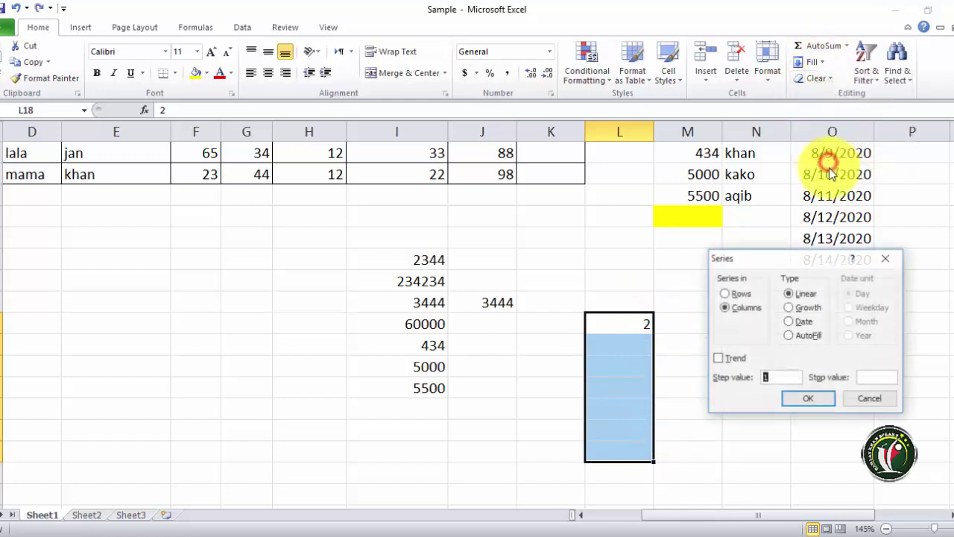
{"action": "left_click", "coordinate": [791, 323]}
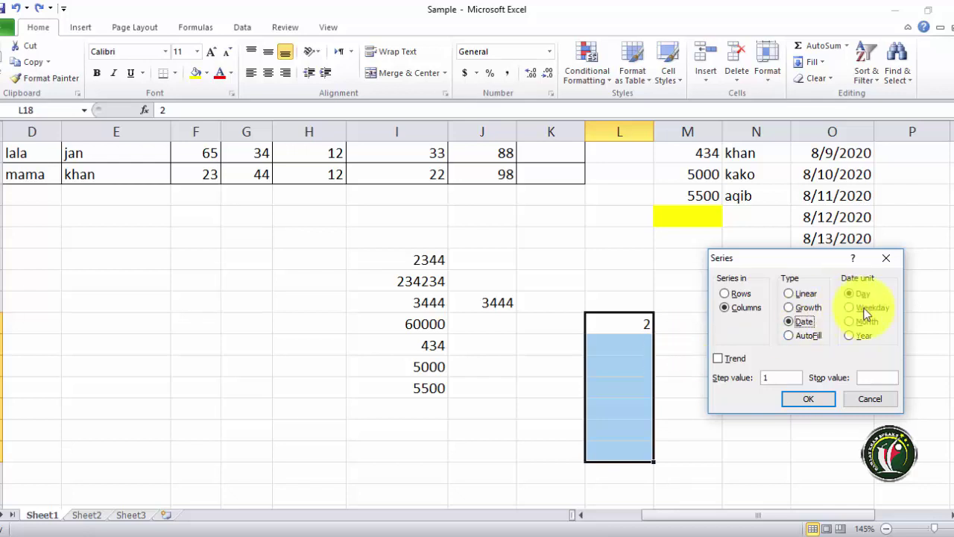
{"action": "left_click", "coordinate": [850, 308]}
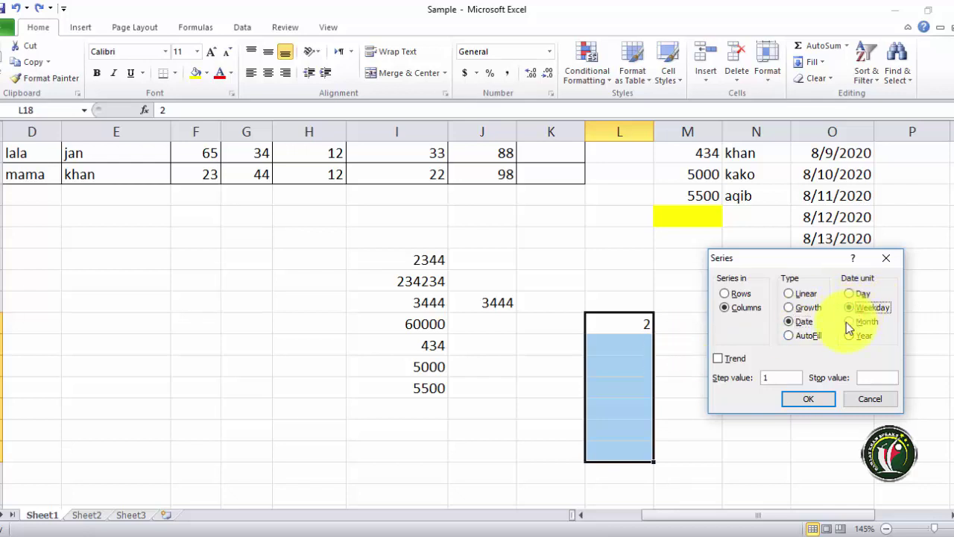
{"action": "left_click", "coordinate": [816, 404]}
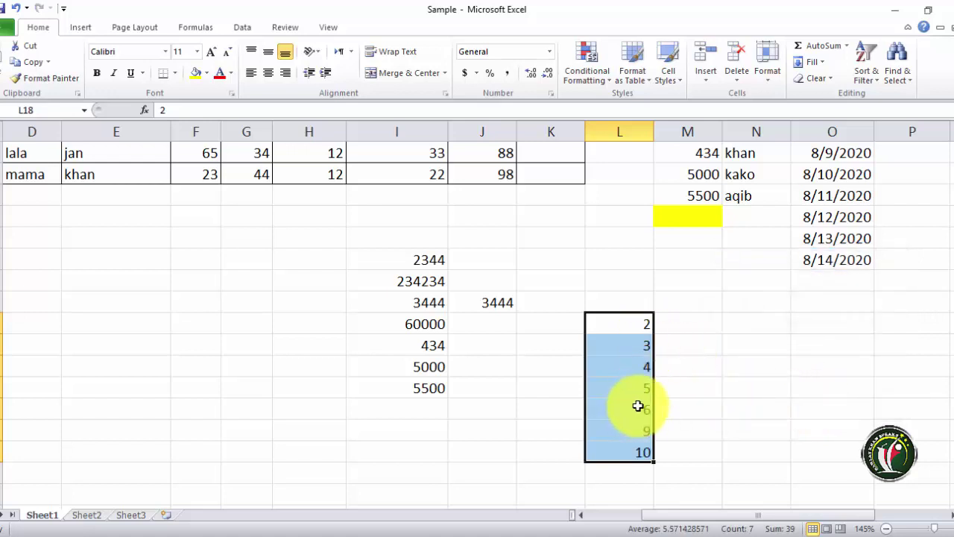
{"action": "key", "text": "Delete"}
- Apply an AutoFill series to L18:L24 so every cell reads 2
{"action": "left_click", "coordinate": [810, 62]}
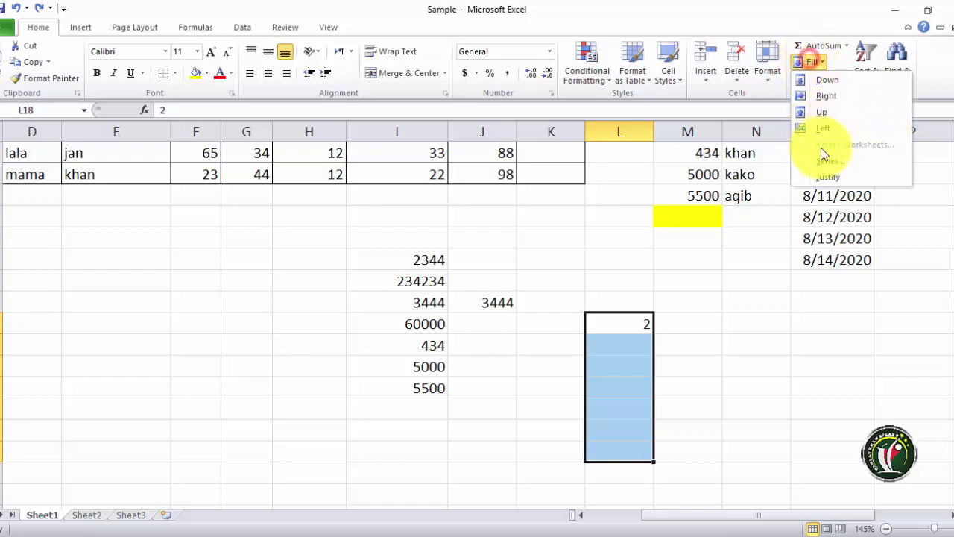
{"action": "left_click", "coordinate": [825, 164]}
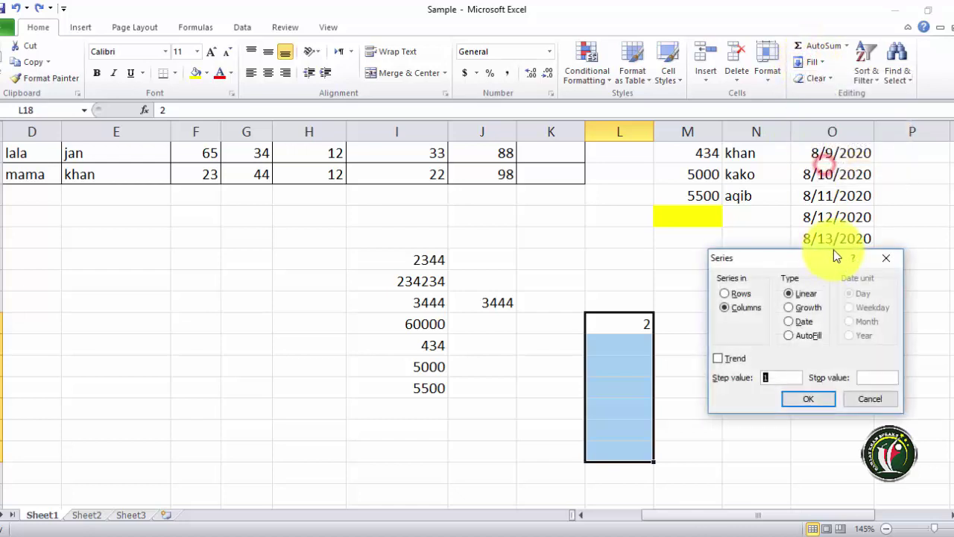
{"action": "left_click", "coordinate": [789, 336]}
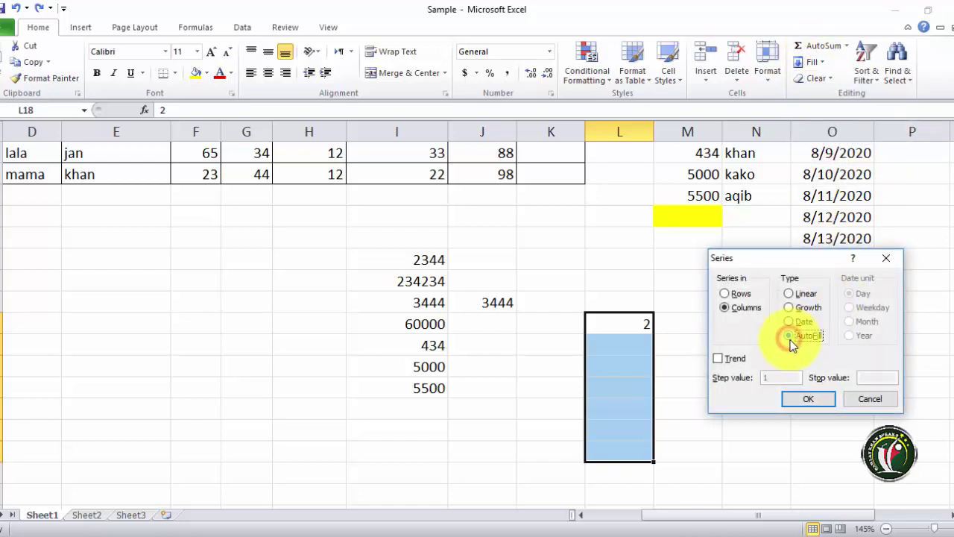
{"action": "left_click", "coordinate": [824, 403]}
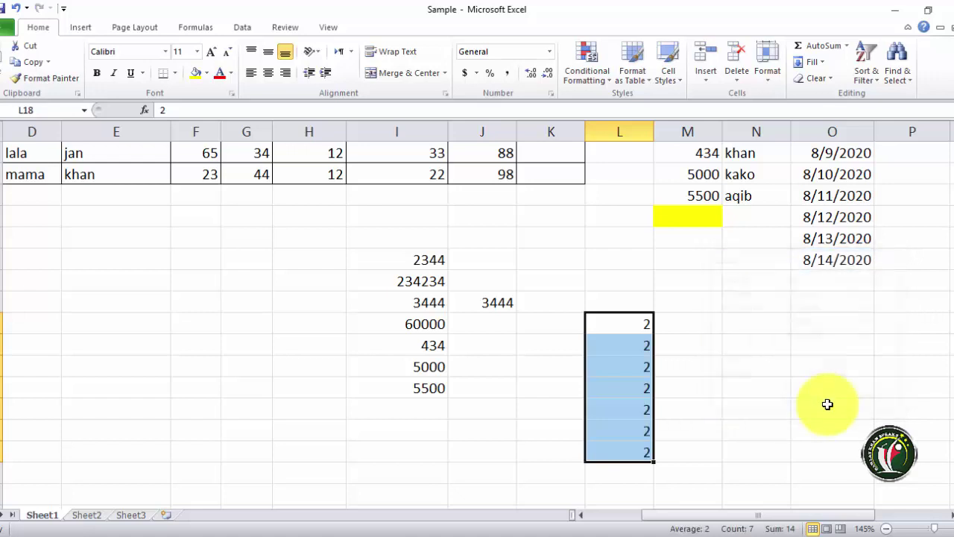
- Drag 3444 from J17 down to J22, undo it, then select the empty cell M18
{"action": "left_click", "coordinate": [495, 302]}
{"action": "left_click_drag", "start_coordinate": [516, 312], "coordinate": [580, 415]}
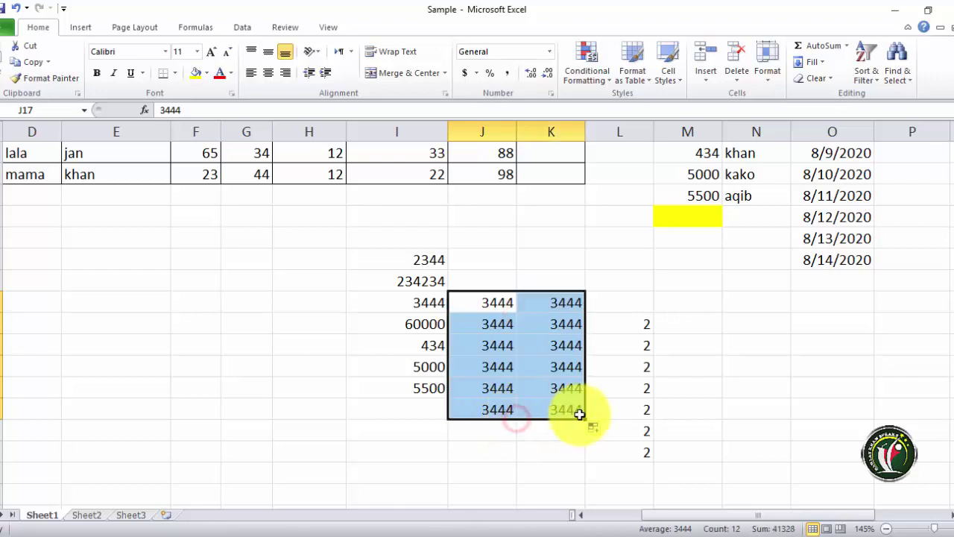
{"action": "key", "text": "ctrl+z"}
{"action": "key", "text": "ctrl+z"}
{"action": "left_click", "coordinate": [650, 326]}
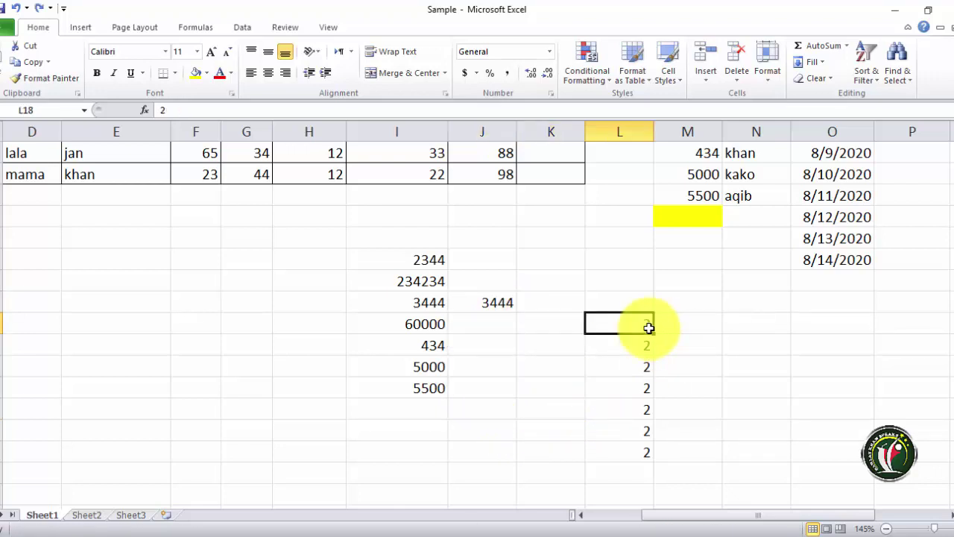
{"action": "left_click", "coordinate": [676, 323]}
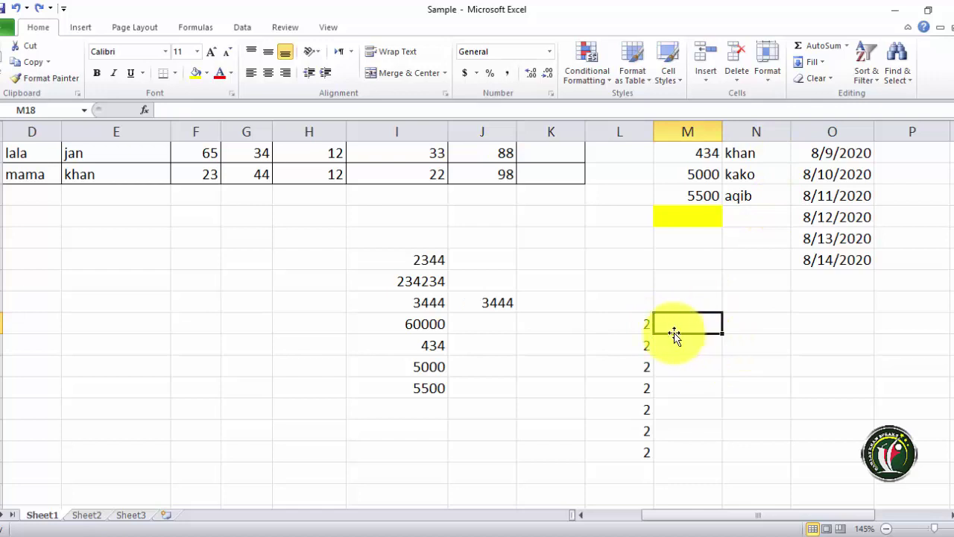
- Enter 2 in M18 and run a Fill Series down the column from it
{"action": "type", "text": "2"}
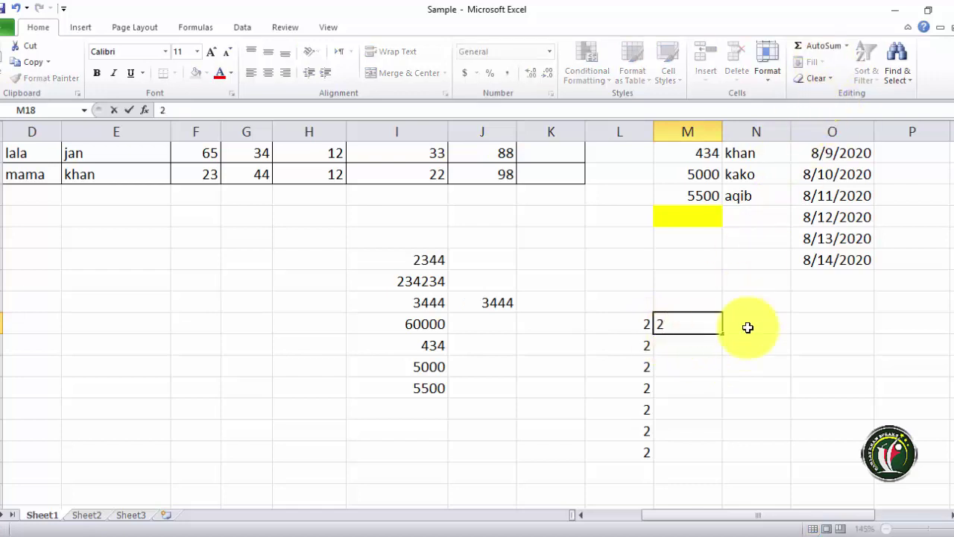
{"action": "left_click", "coordinate": [750, 326]}
{"action": "left_click", "coordinate": [688, 326]}
{"action": "left_click", "coordinate": [817, 61]}
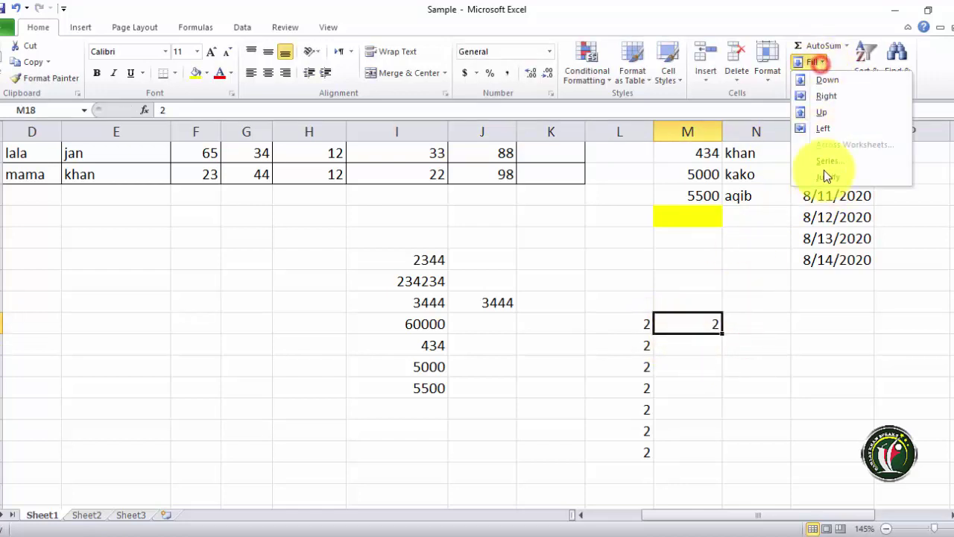
{"action": "left_click", "coordinate": [831, 161]}
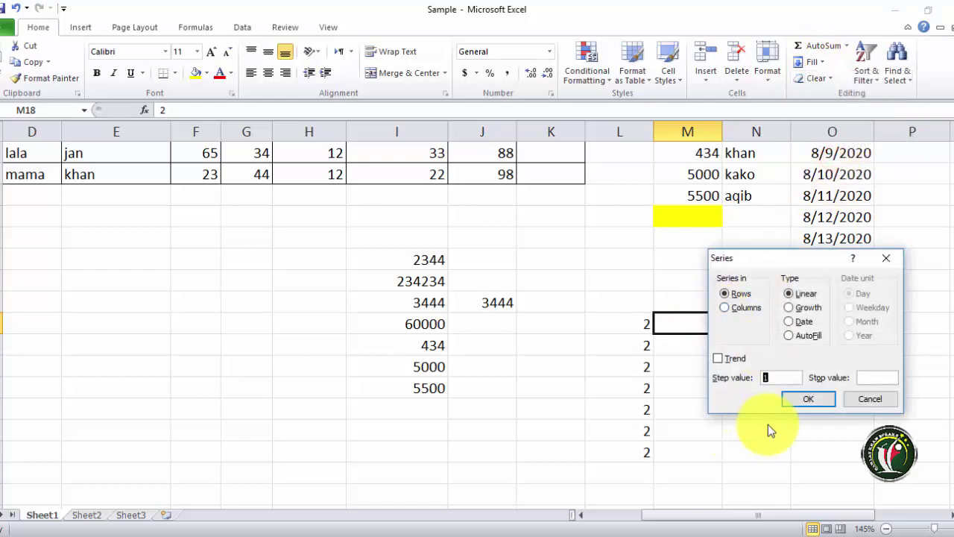
{"action": "left_click", "coordinate": [726, 308]}
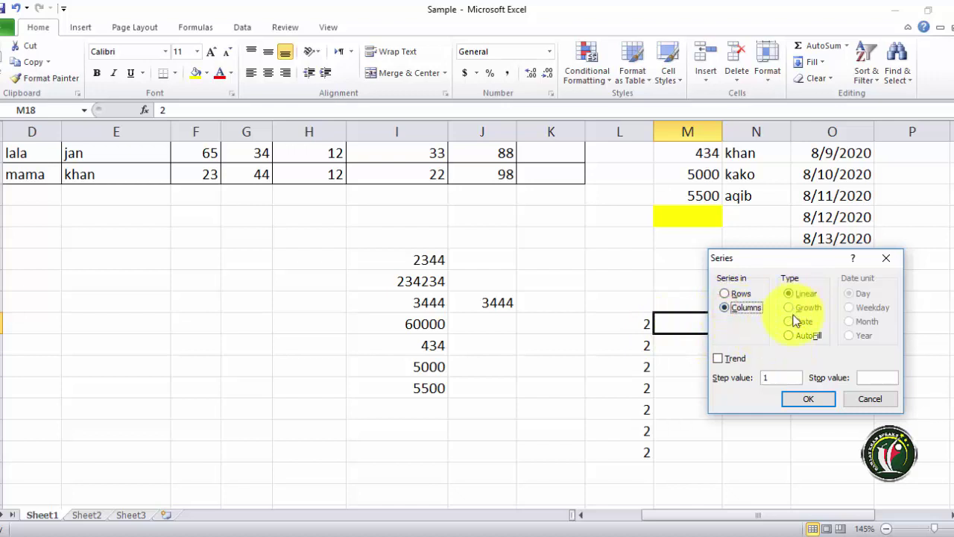
{"action": "left_click", "coordinate": [801, 397]}
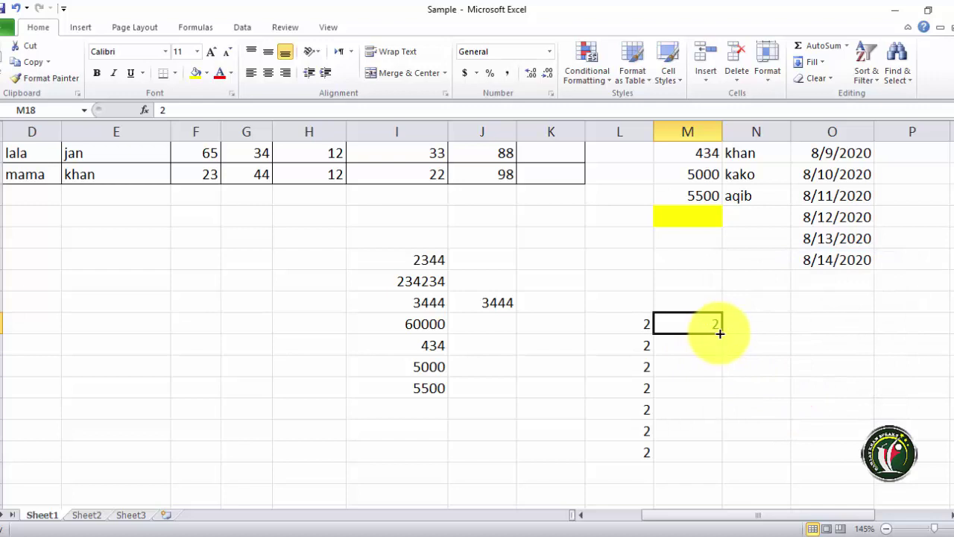
- Try Fill Justify on M18:M24 and dismiss the cannot-justify-numbers warning
{"action": "left_click_drag", "start_coordinate": [694, 325], "coordinate": [693, 453]}
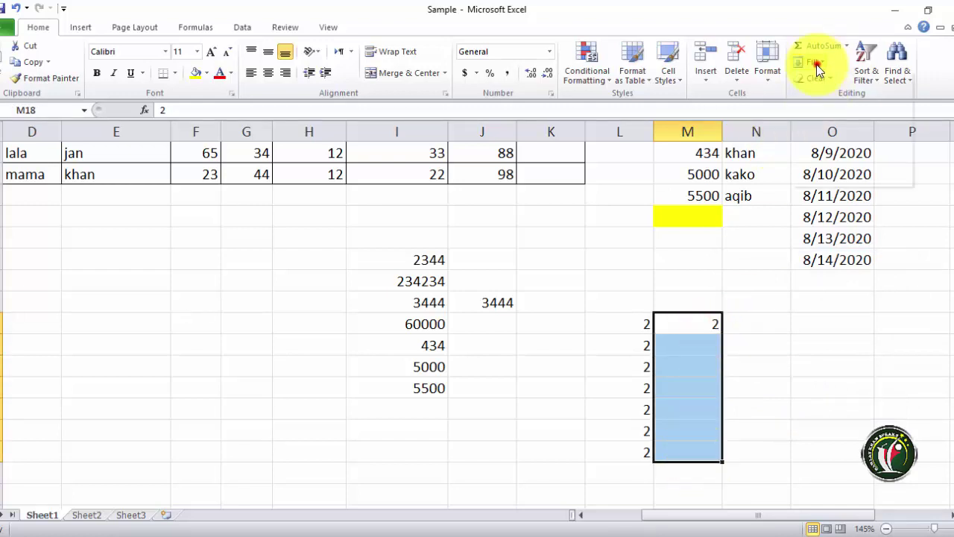
{"action": "left_click", "coordinate": [833, 177]}
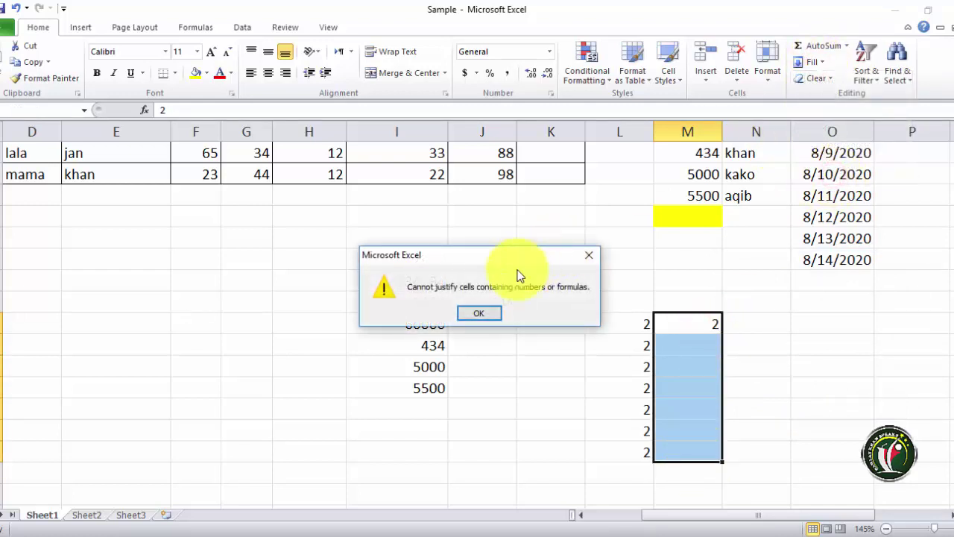
{"action": "left_click", "coordinate": [488, 316]}
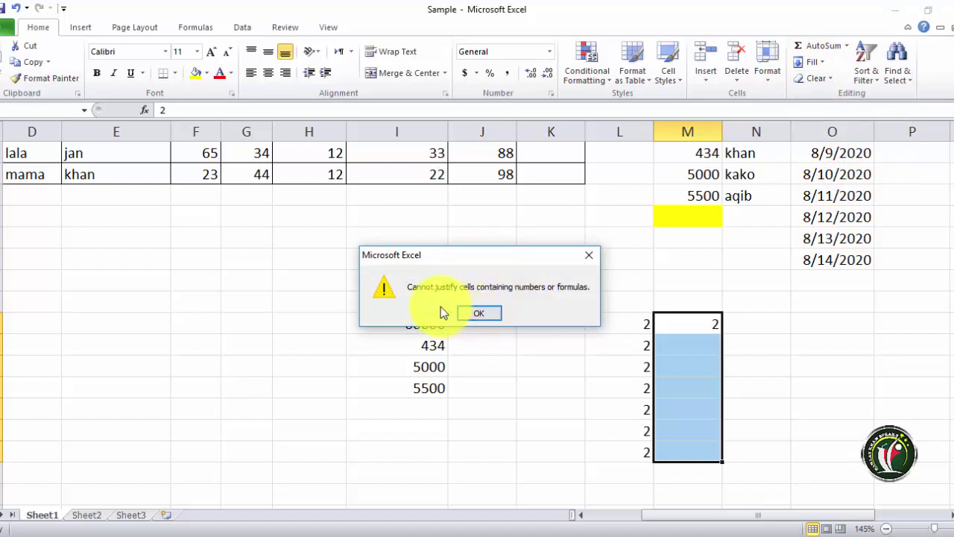
{"action": "left_click", "coordinate": [478, 313]}
{"action": "scroll", "coordinate": [669, 290], "scroll_direction": "up", "scroll_amount": 2}
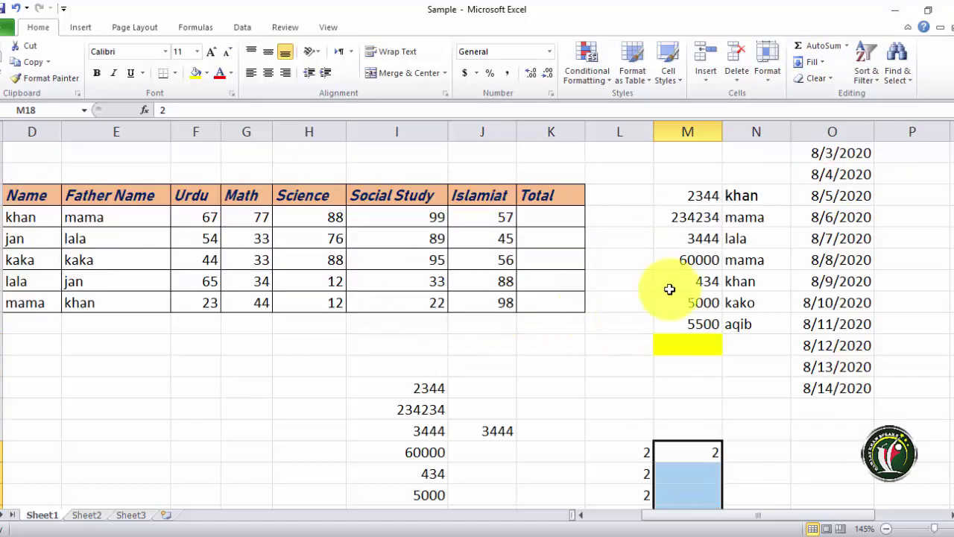
- Enter khan in G16 and justify it across G16:G19
{"action": "left_click", "coordinate": [744, 196]}
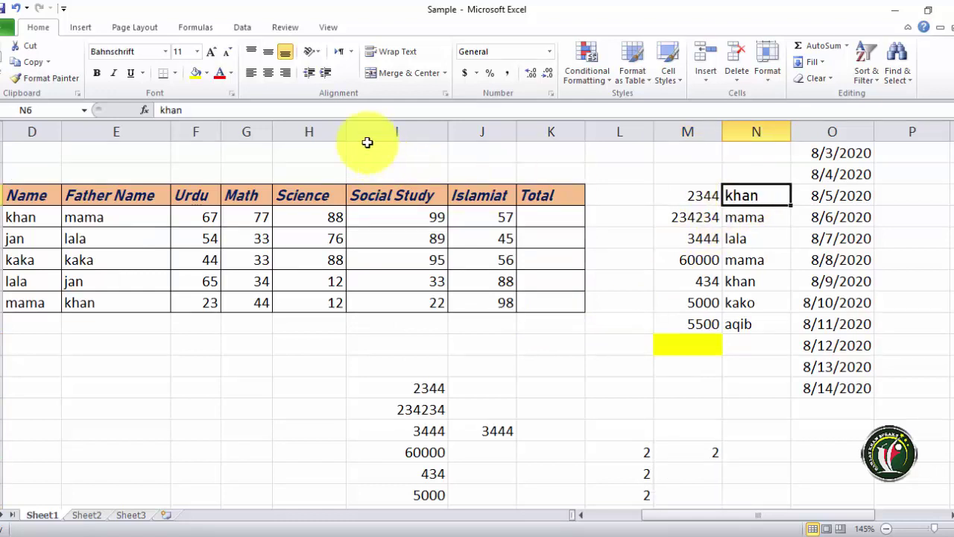
{"action": "left_click", "coordinate": [746, 325]}
{"action": "left_click", "coordinate": [228, 419]}
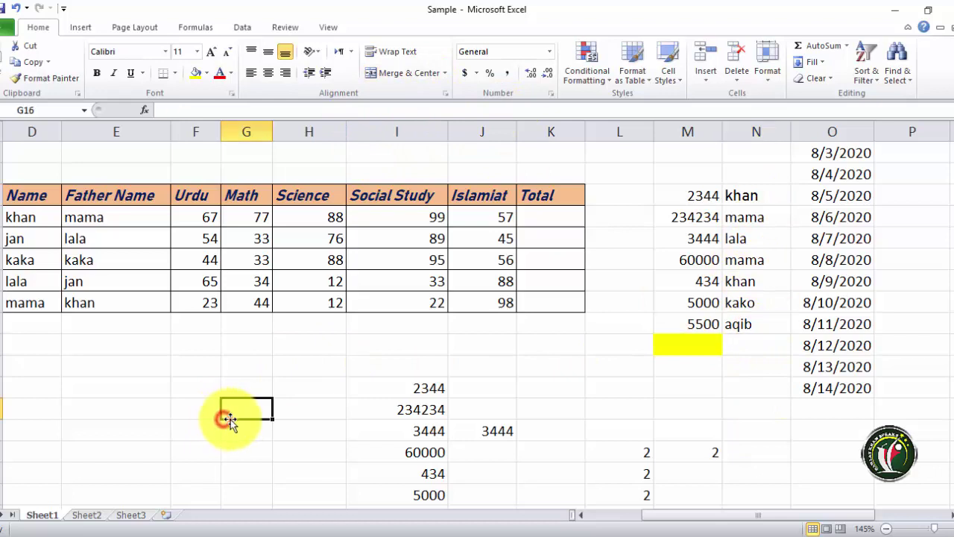
{"action": "type", "text": "khan"}
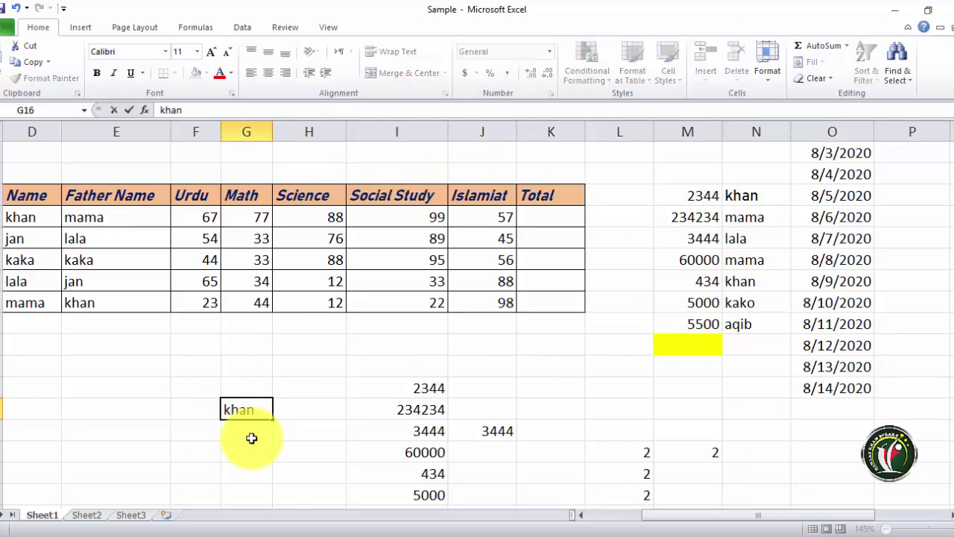
{"action": "key", "text": "Return"}
{"action": "left_click", "coordinate": [253, 410]}
{"action": "scroll", "coordinate": [262, 305], "scroll_direction": "down", "scroll_amount": 2}
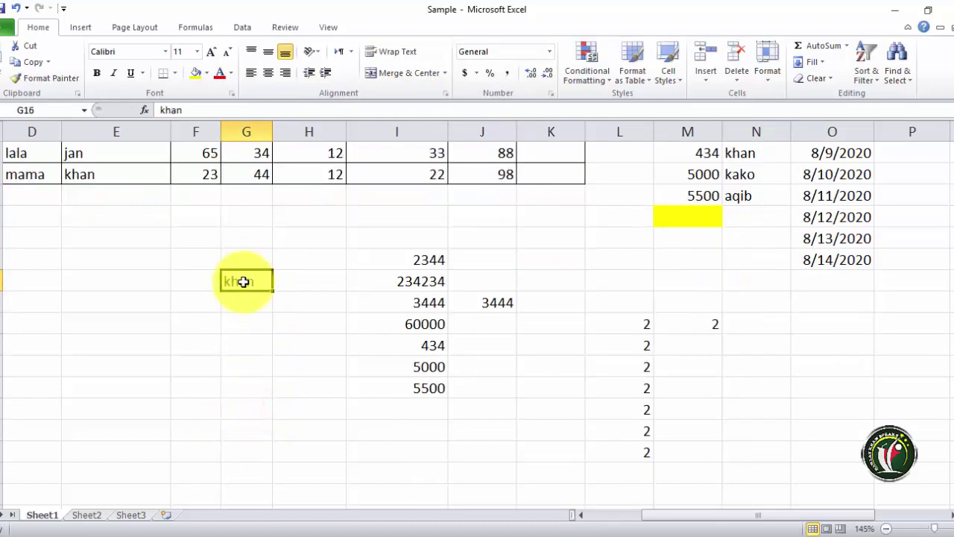
{"action": "left_click_drag", "start_coordinate": [245, 276], "coordinate": [249, 357]}
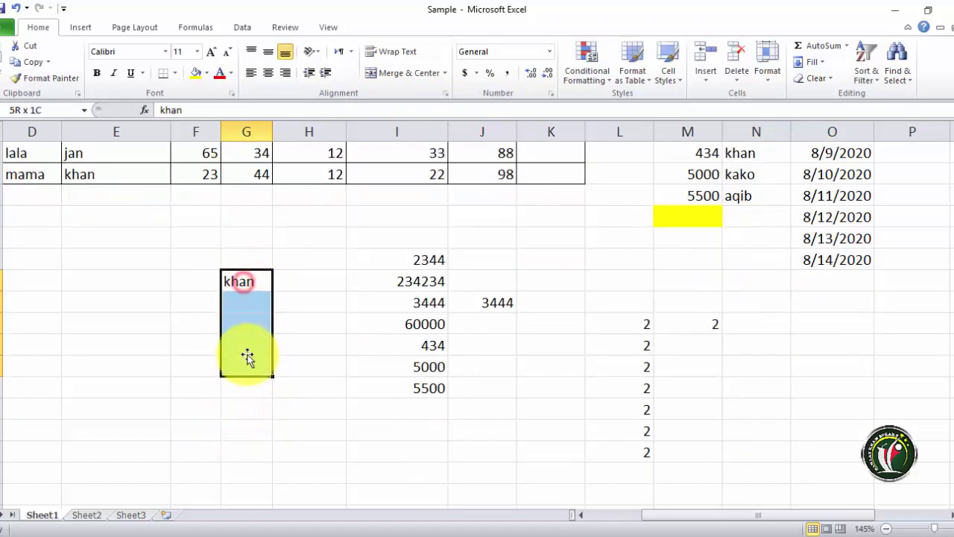
{"action": "left_click", "coordinate": [812, 63]}
{"action": "left_click", "coordinate": [820, 174]}
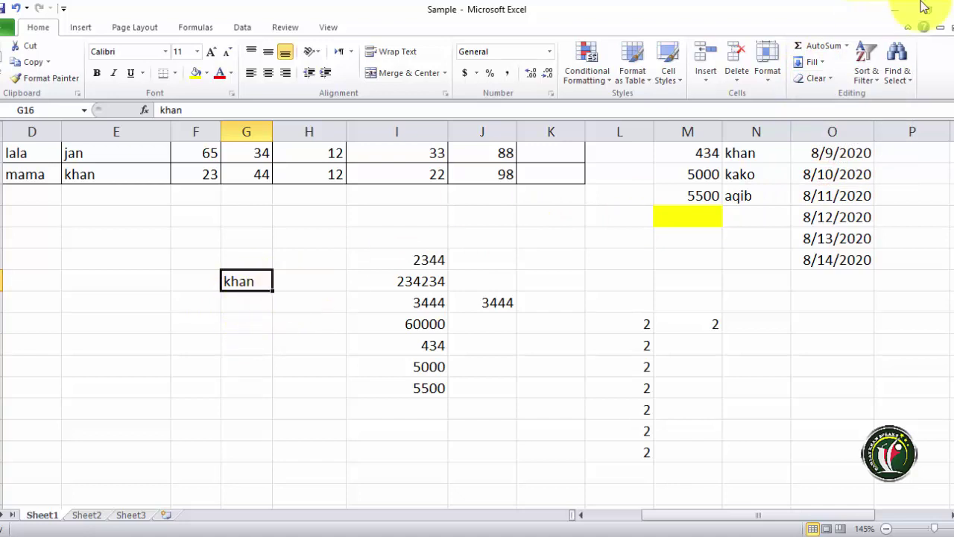
- Drag M18's fill handle down to M24 to count 2 through 8
{"action": "left_click", "coordinate": [812, 62]}
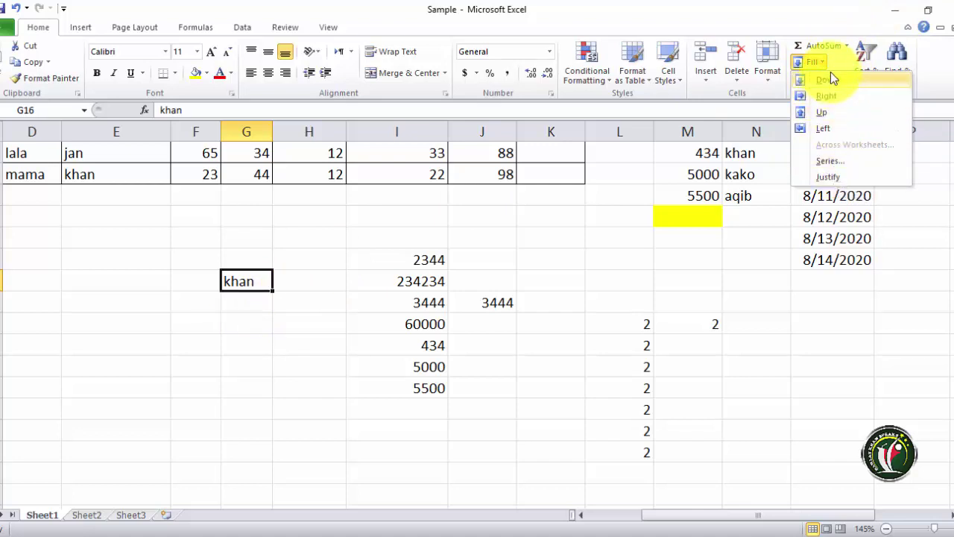
{"action": "left_click", "coordinate": [709, 322]}
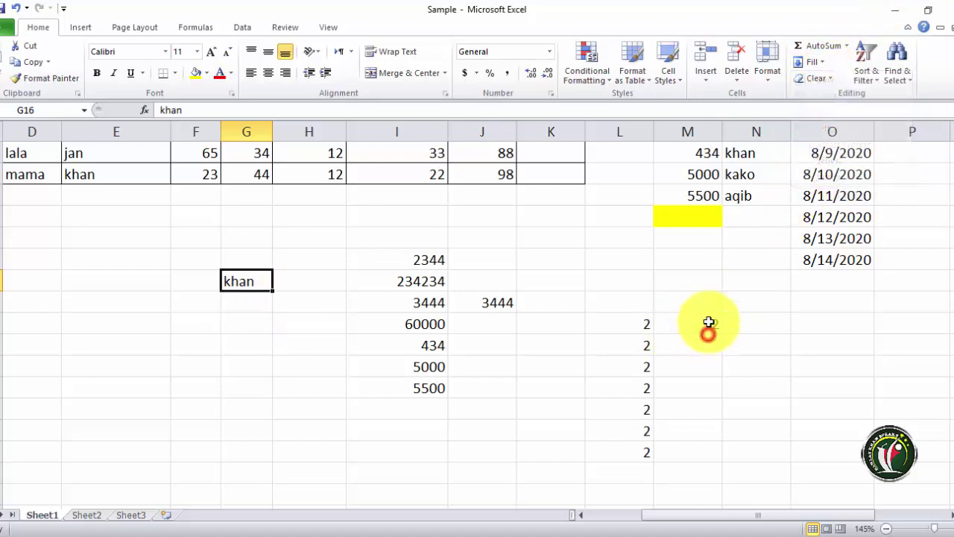
{"action": "left_click", "coordinate": [708, 322]}
{"action": "left_click_drag", "start_coordinate": [724, 337], "coordinate": [726, 466]}
{"action": "scroll", "coordinate": [671, 363], "scroll_direction": "down", "scroll_amount": 1}
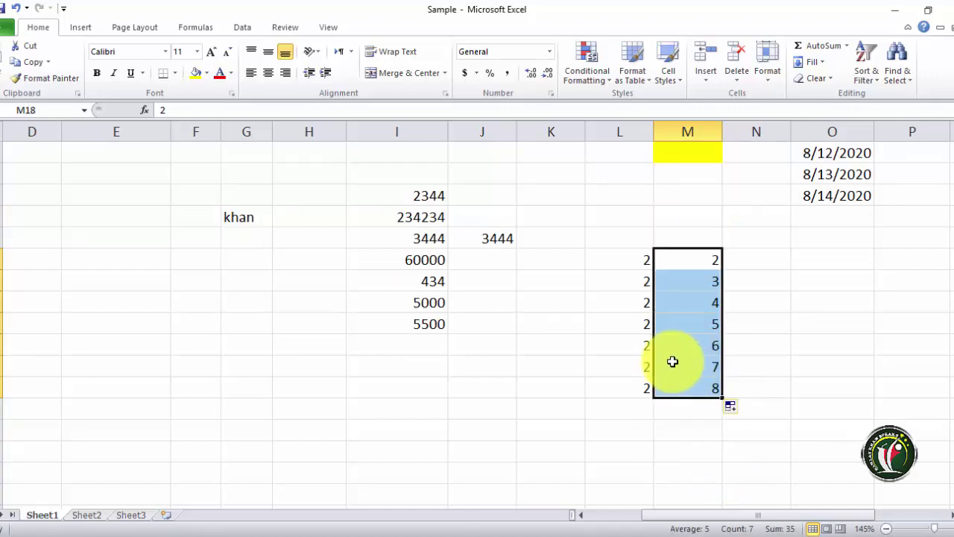
{"action": "left_click", "coordinate": [571, 362]}
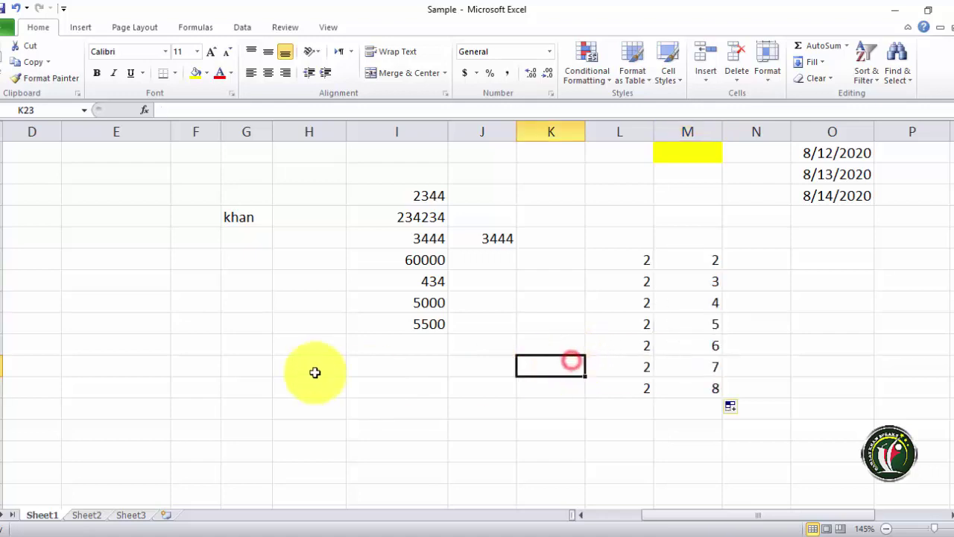
- Enter 5 in K19 and run Fill Series on that cell alone
{"action": "left_click", "coordinate": [557, 265]}
{"action": "left_click", "coordinate": [556, 284]}
{"action": "type", "text": "5"}
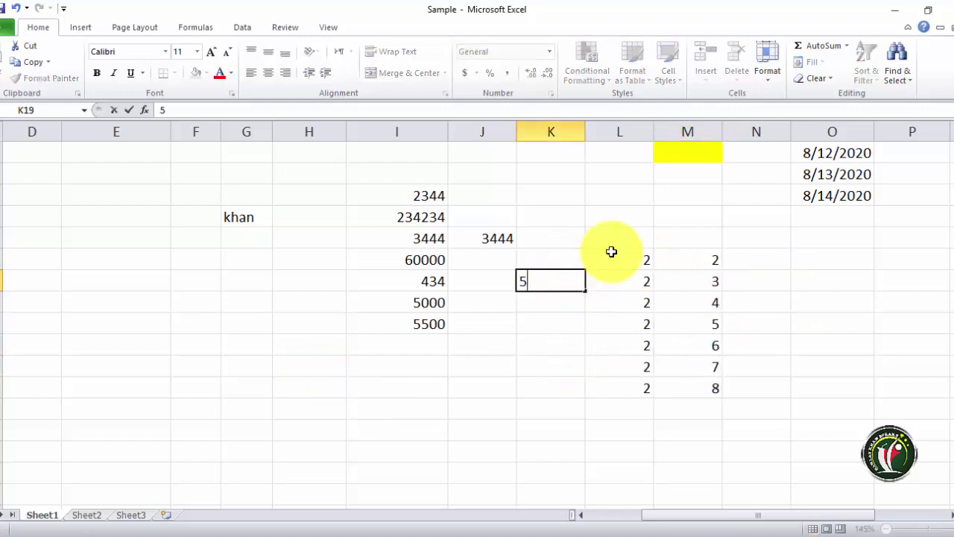
{"action": "left_click", "coordinate": [560, 302]}
{"action": "left_click", "coordinate": [553, 282]}
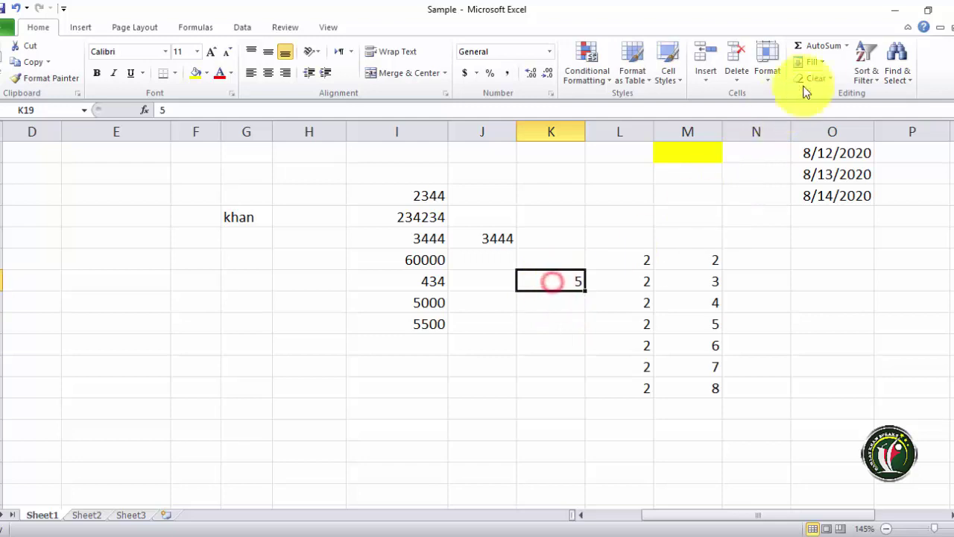
{"action": "left_click", "coordinate": [817, 63]}
{"action": "left_click", "coordinate": [826, 163]}
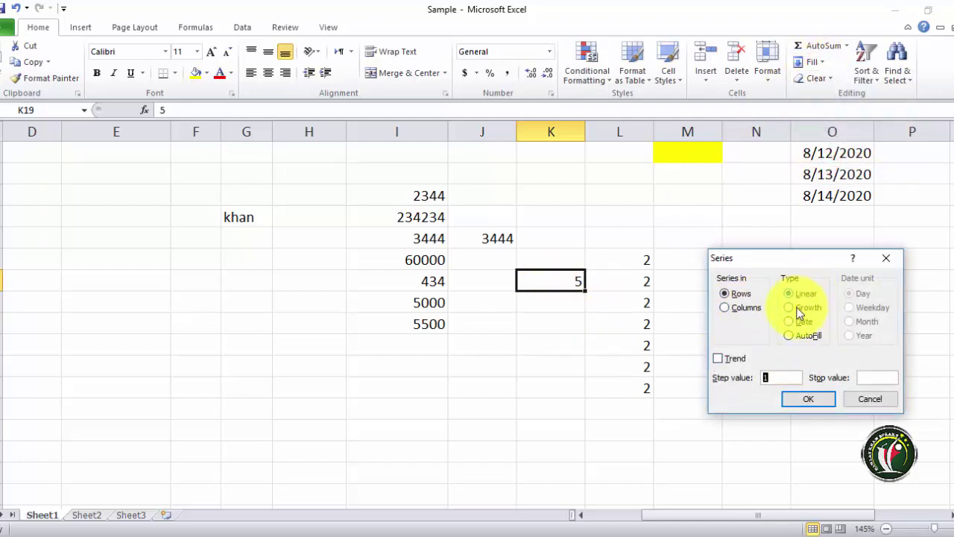
{"action": "double_click", "coordinate": [776, 377]}
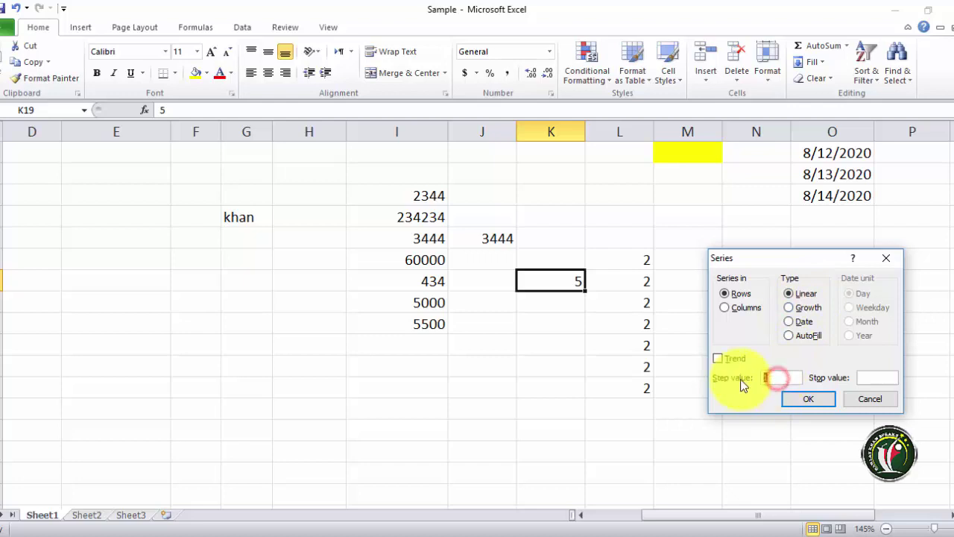
{"action": "left_click", "coordinate": [813, 400]}
- Fill K19:K27 with a step-5 series up to 40, then undo it
{"action": "left_click_drag", "start_coordinate": [567, 290], "coordinate": [560, 431]}
{"action": "left_click", "coordinate": [813, 61]}
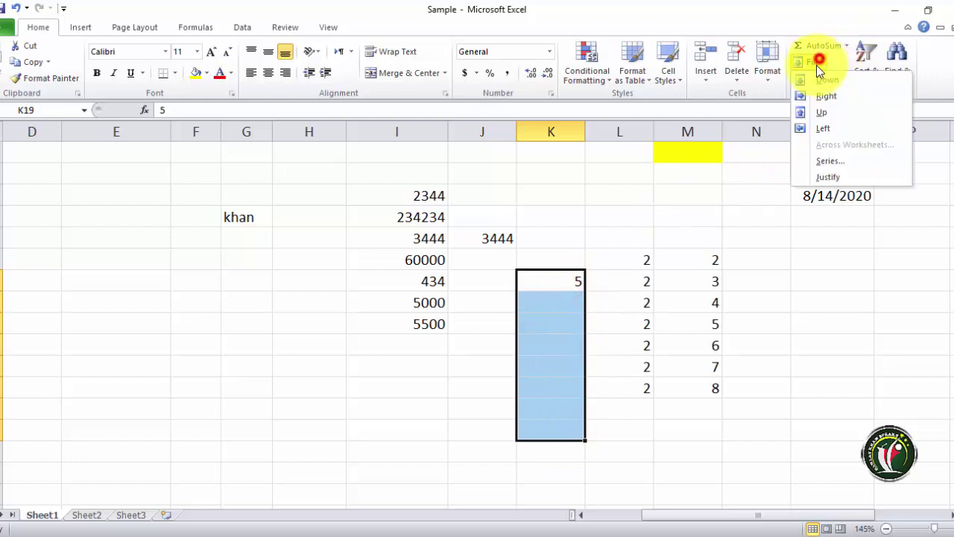
{"action": "left_click", "coordinate": [827, 161]}
{"action": "left_click", "coordinate": [771, 379]}
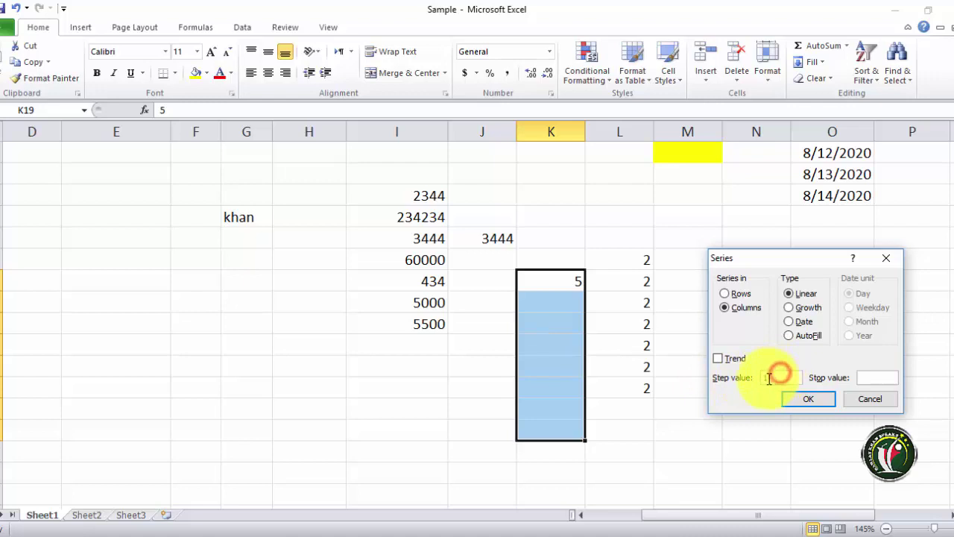
{"action": "type", "text": "5"}
{"action": "left_click", "coordinate": [809, 399]}
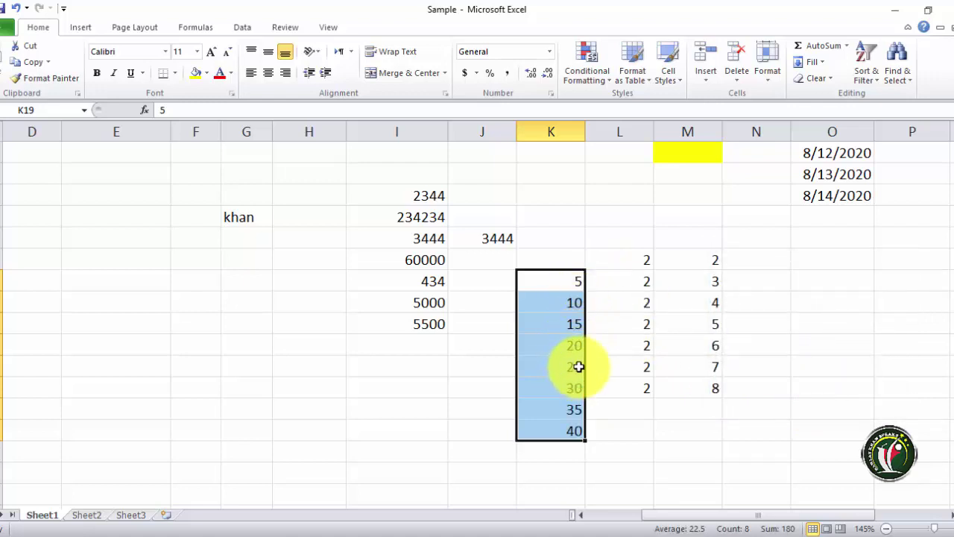
{"action": "key", "text": "ctrl+z"}
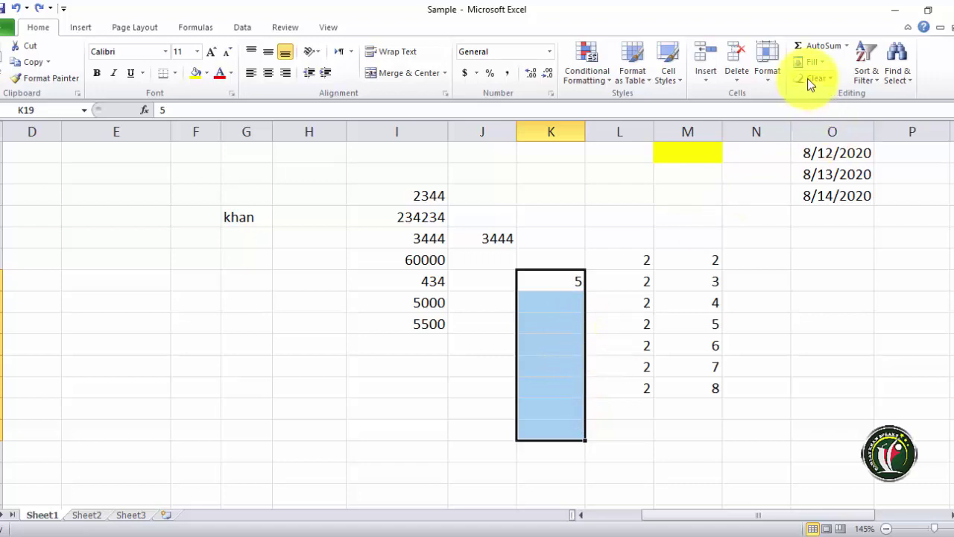
- Browse the Fill and Clear menus, then select the numbers 2344 through 5500 in column I
{"action": "left_click", "coordinate": [811, 62]}
{"action": "left_click", "coordinate": [765, 294]}
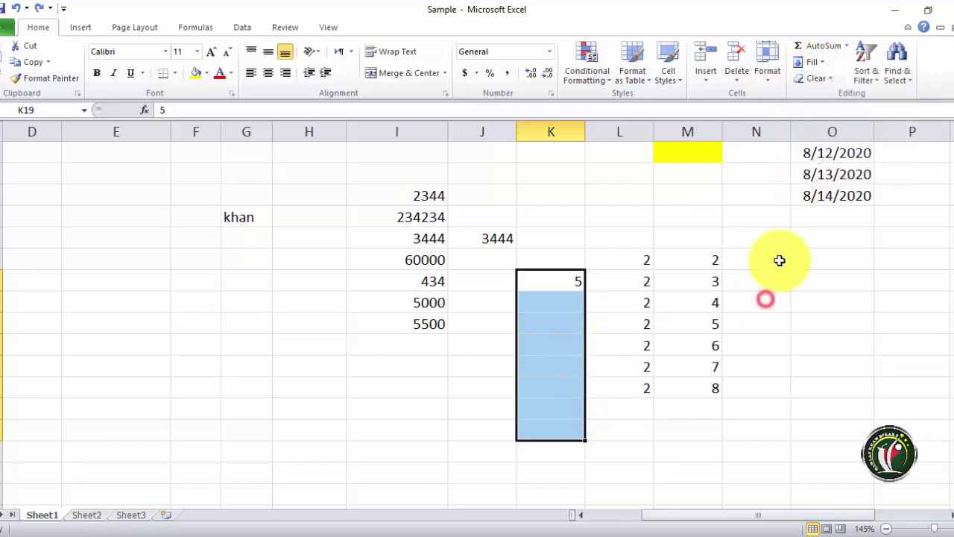
{"action": "left_click", "coordinate": [834, 78]}
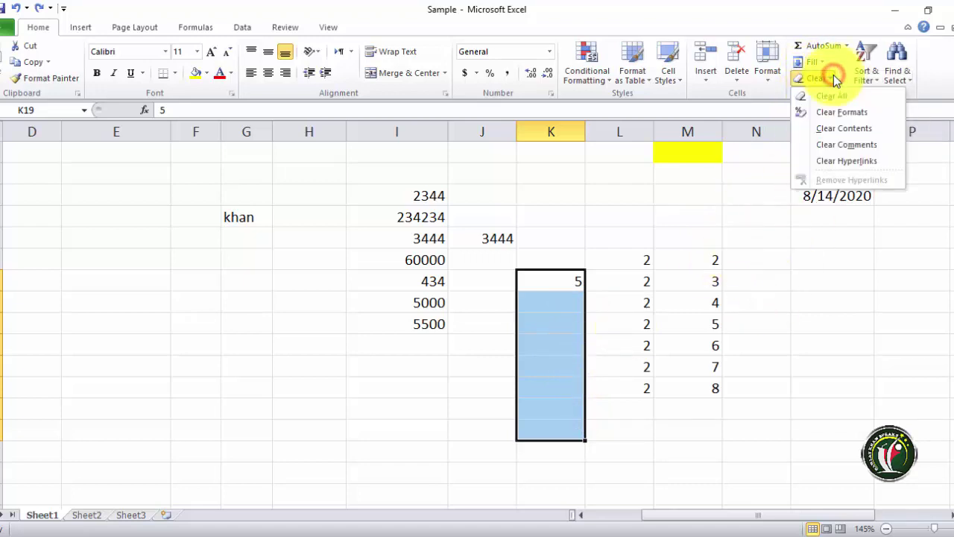
{"action": "left_click", "coordinate": [727, 272]}
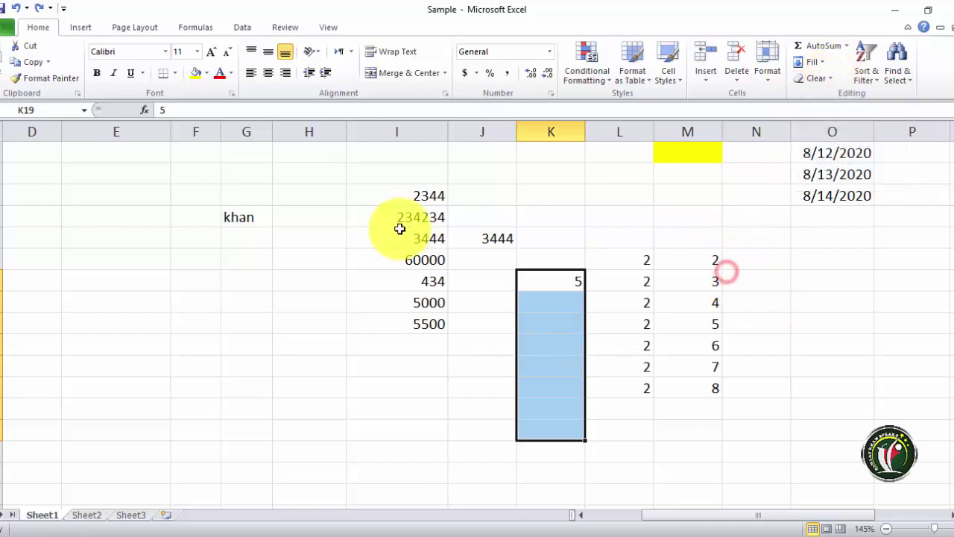
{"action": "scroll", "coordinate": [425, 228], "scroll_direction": "up", "scroll_amount": 2}
{"action": "scroll", "coordinate": [433, 291], "scroll_direction": "down", "scroll_amount": 2}
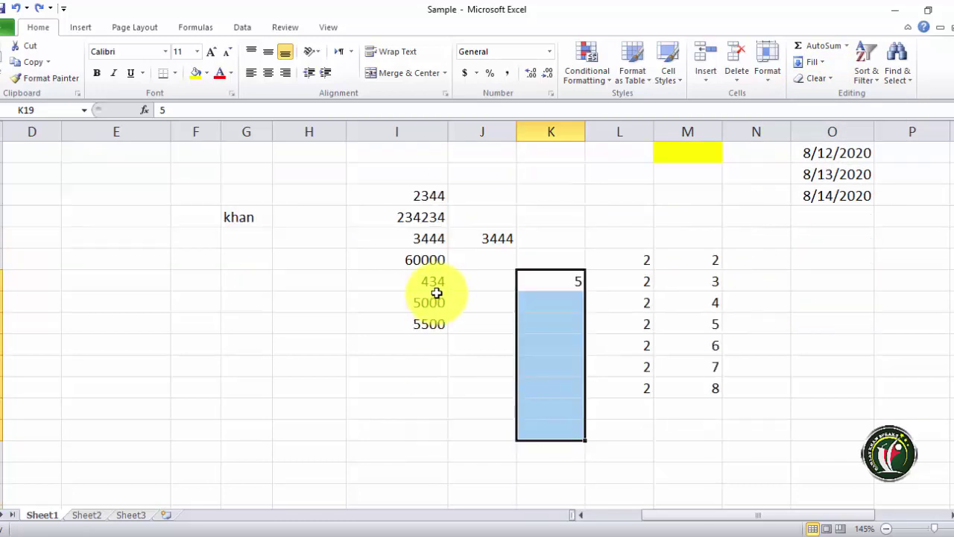
{"action": "left_click_drag", "start_coordinate": [419, 193], "coordinate": [442, 351]}
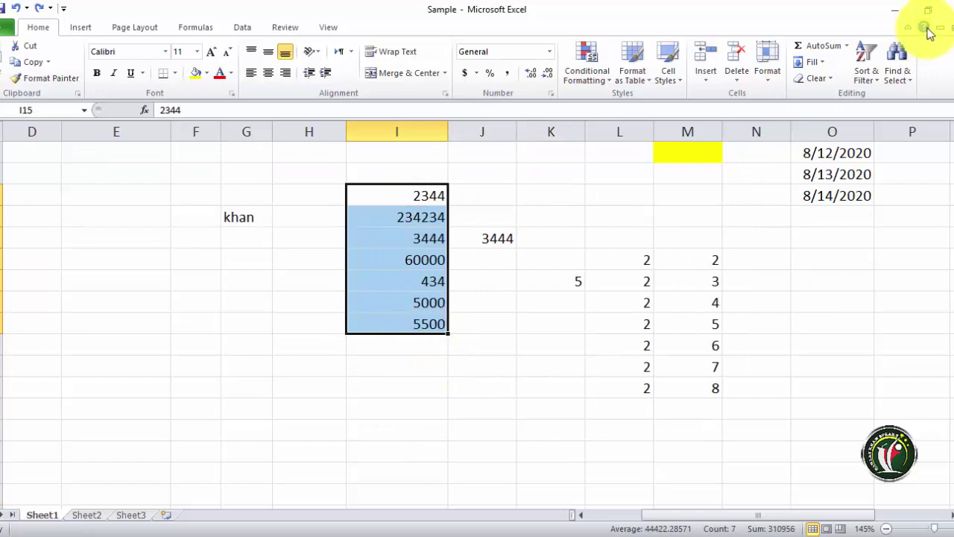
- Try Clear All, Clear Formats and Clear Contents on the selection, undoing the erasures
{"action": "left_click", "coordinate": [812, 78]}
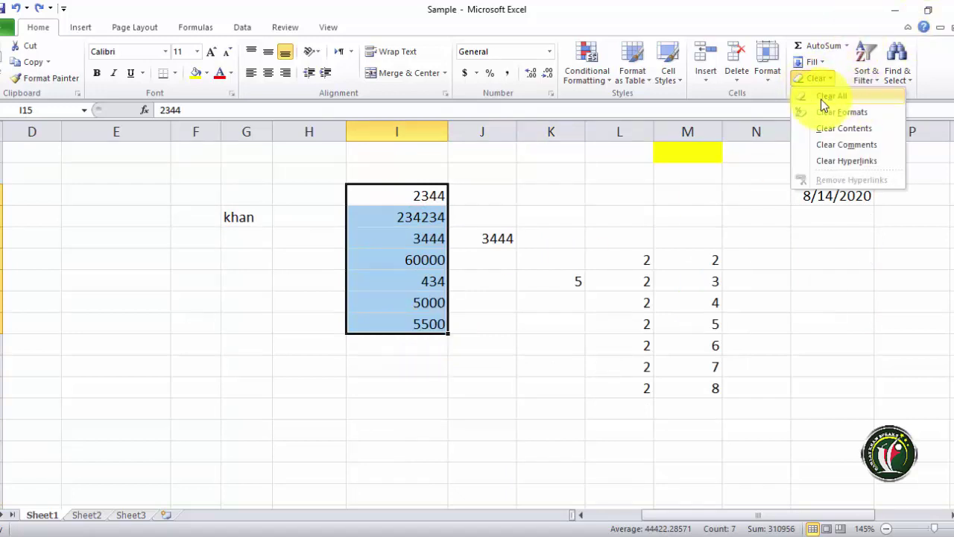
{"action": "left_click", "coordinate": [822, 99]}
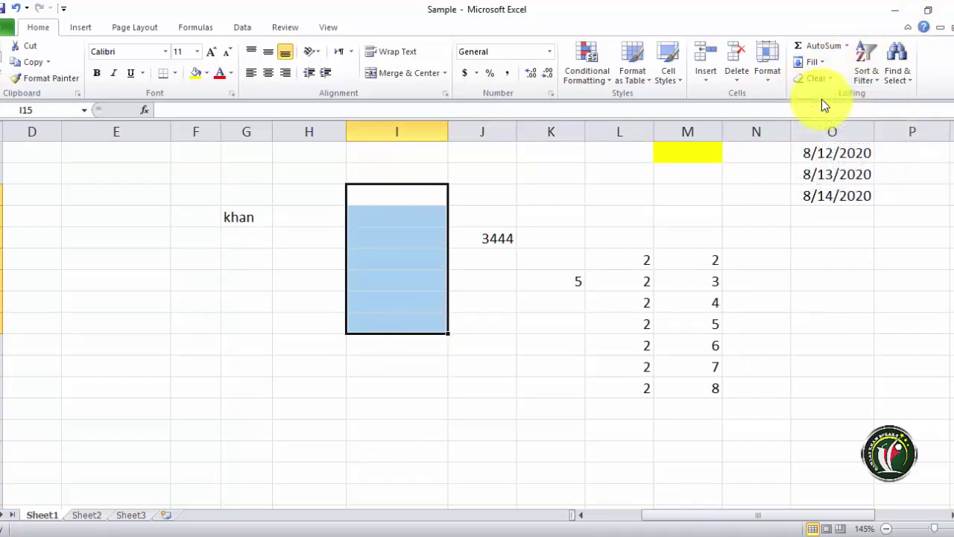
{"action": "key", "text": "ctrl+z"}
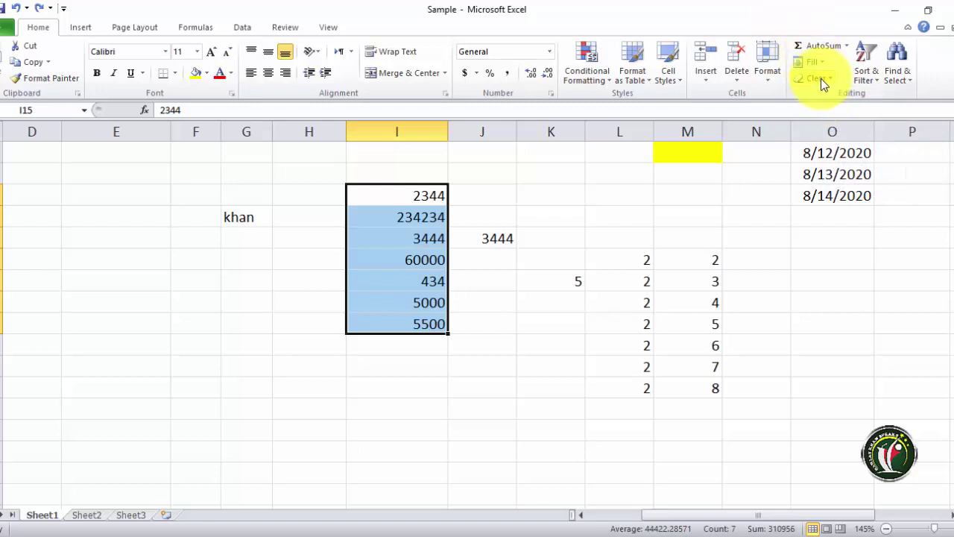
{"action": "left_click", "coordinate": [816, 78]}
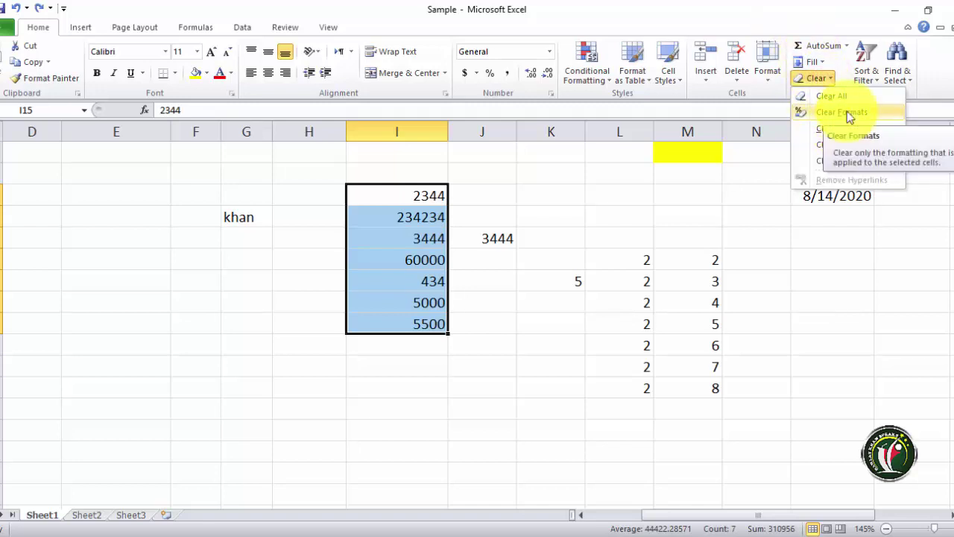
{"action": "left_click", "coordinate": [848, 112]}
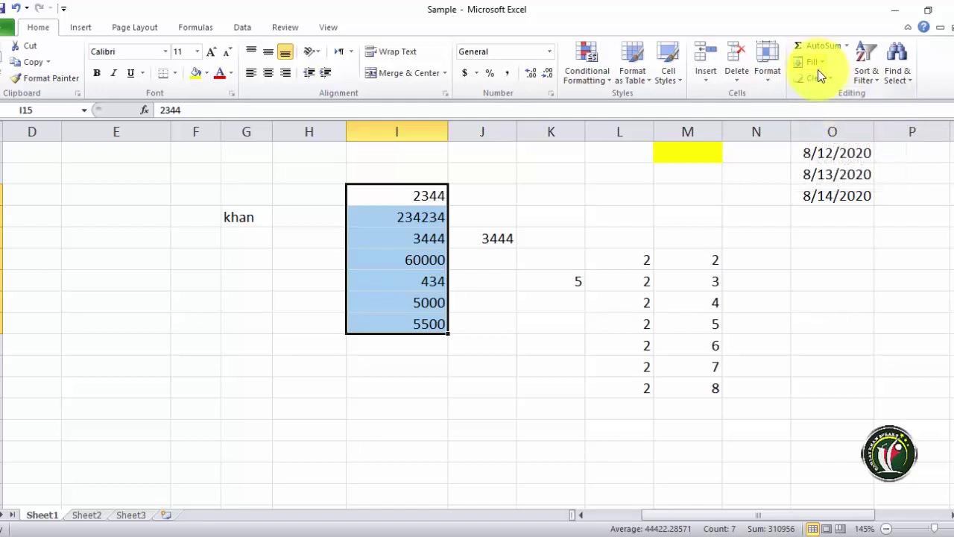
{"action": "left_click", "coordinate": [820, 77]}
{"action": "left_click", "coordinate": [829, 129]}
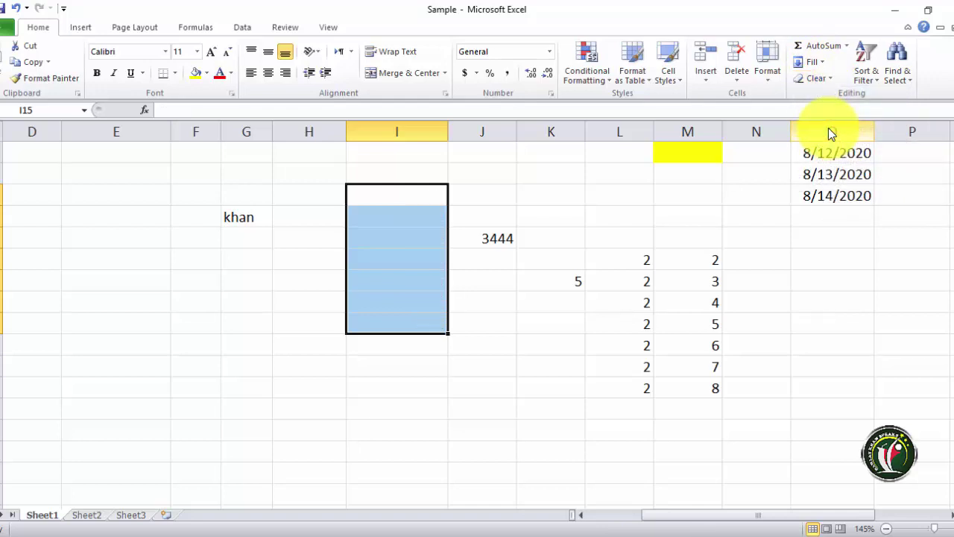
{"action": "key", "text": "ctrl+z"}
- Clear All from the column I selection, leaving the cells empty
{"action": "left_click", "coordinate": [820, 79]}
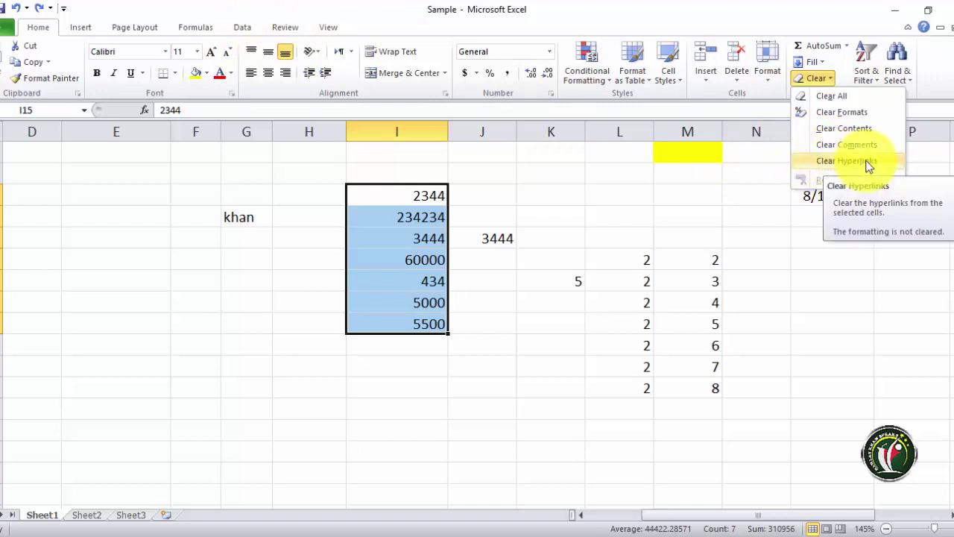
{"action": "left_click", "coordinate": [833, 96]}
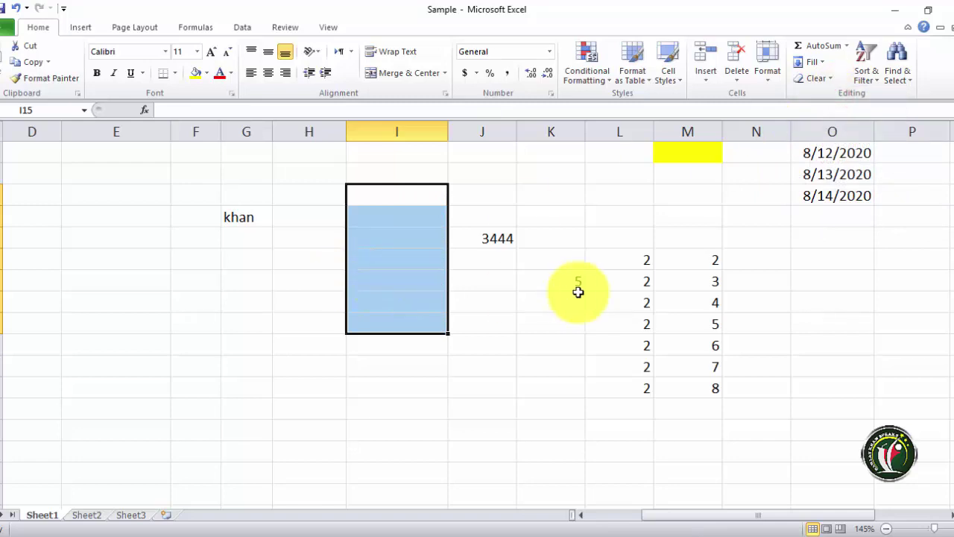
{"action": "scroll", "coordinate": [578, 291], "scroll_direction": "up", "scroll_amount": 4}
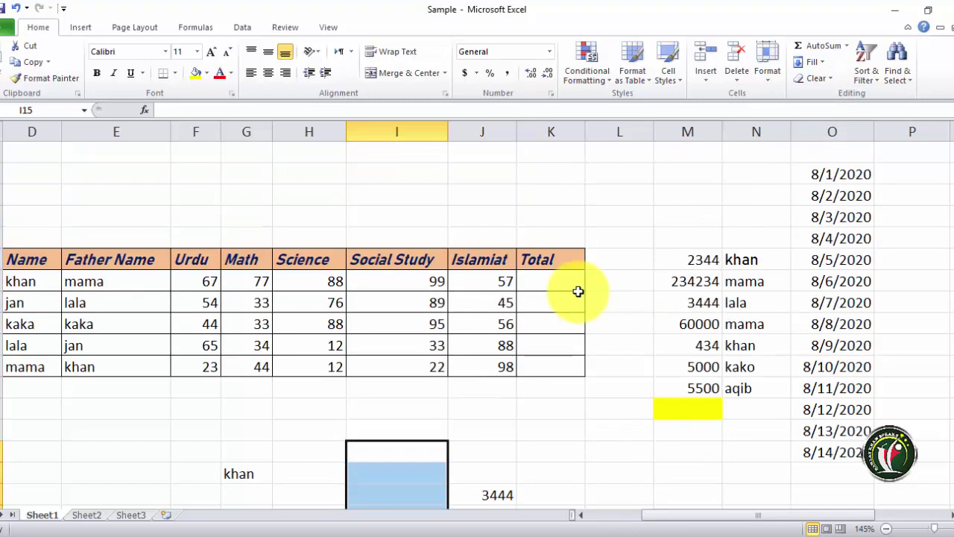